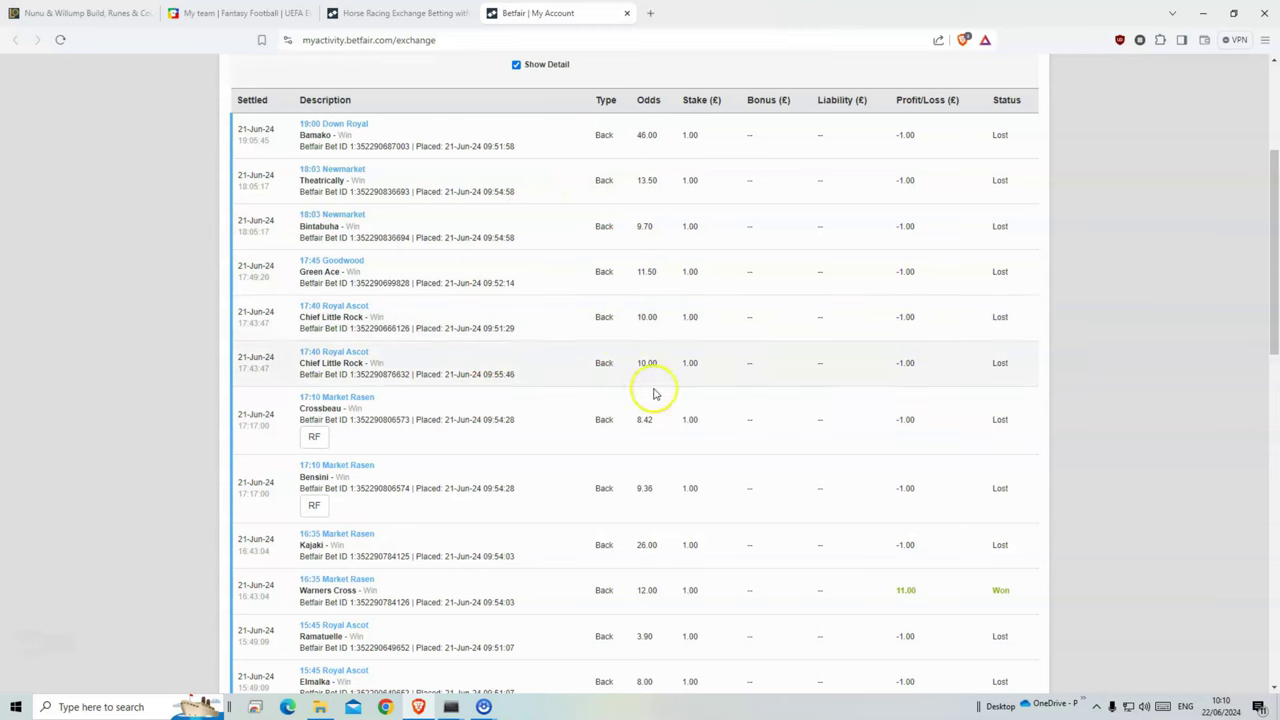
Open MergedDF.csv from the PredictionLogLoss folder in LibreOffice Calc, accepting the import settings.
scroll(728, 435, "up", 2)
scroll(728, 435, "up", 2)
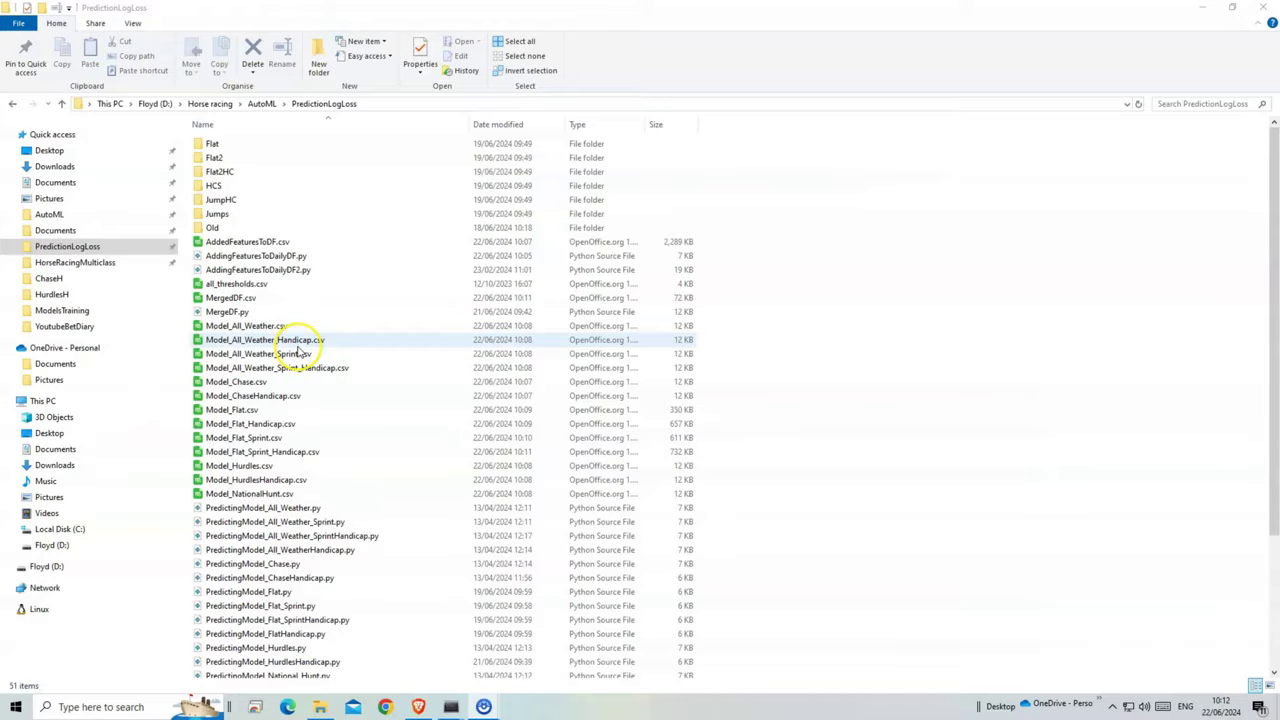
double_click(240, 297)
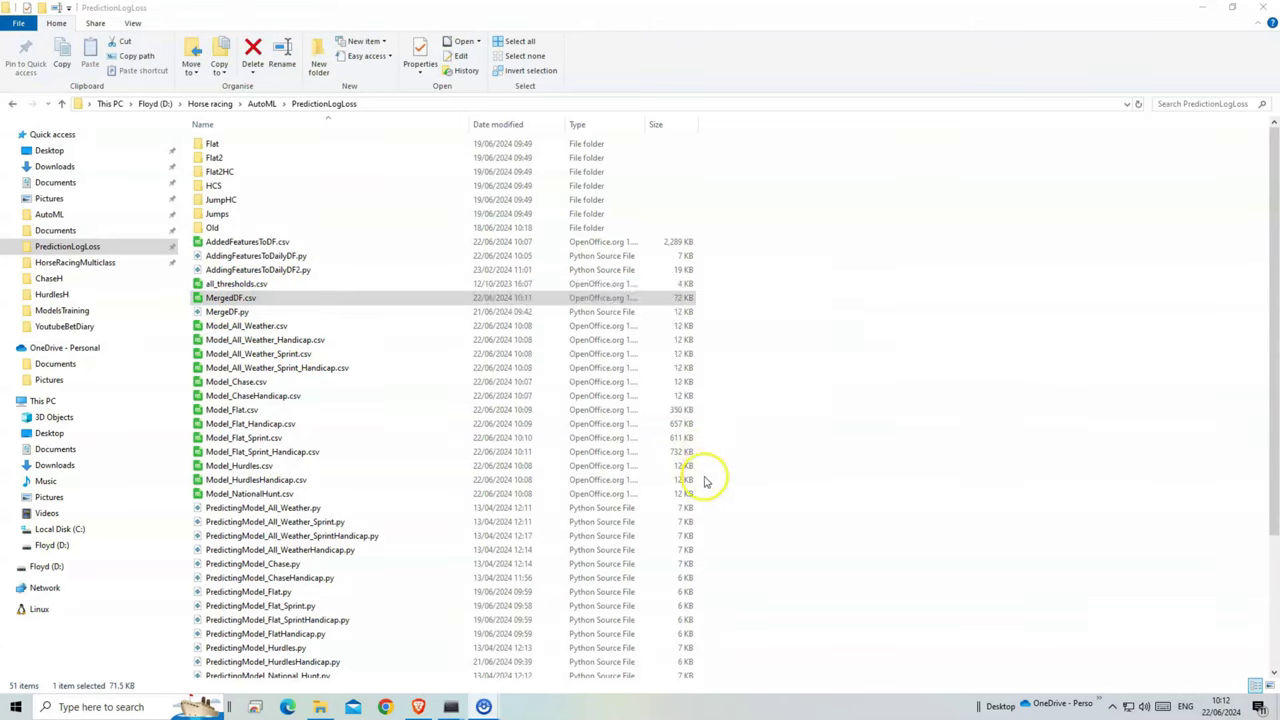
left_click(697, 524)
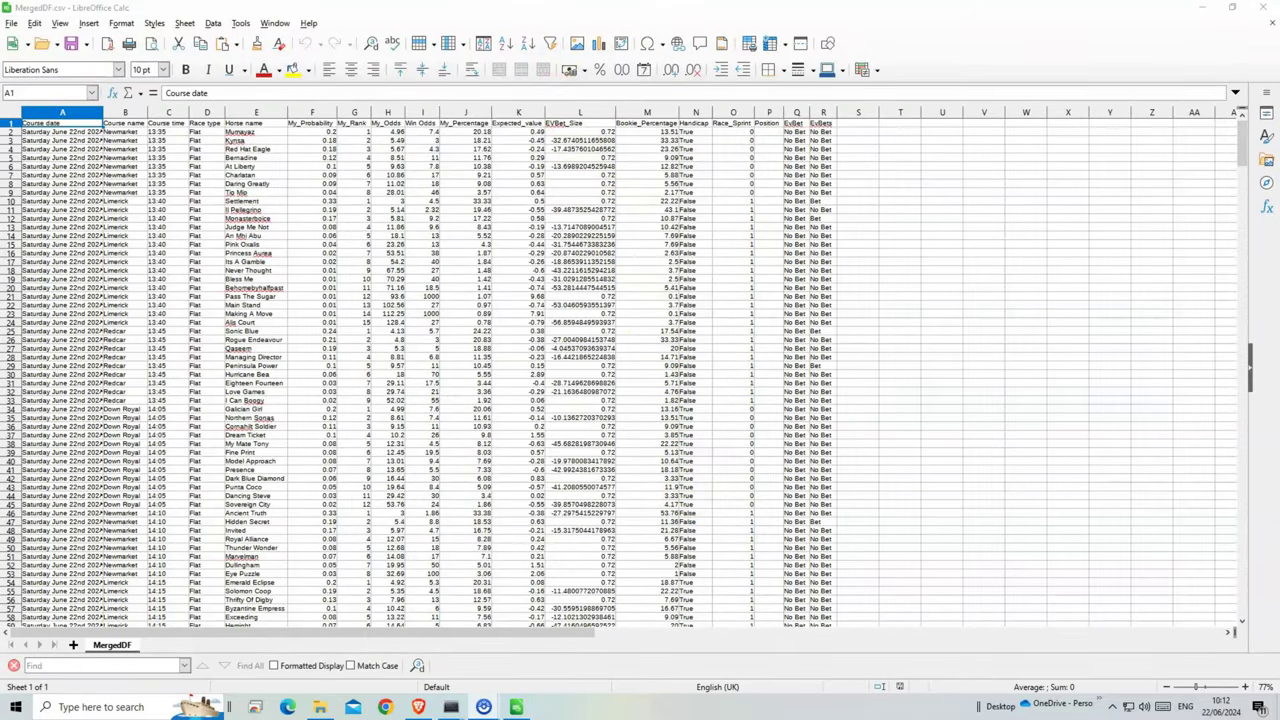
Add AutoFilter to the header row and filter the last EVBets column to show only the Bet rows.
left_click(550, 43)
left_click(831, 122)
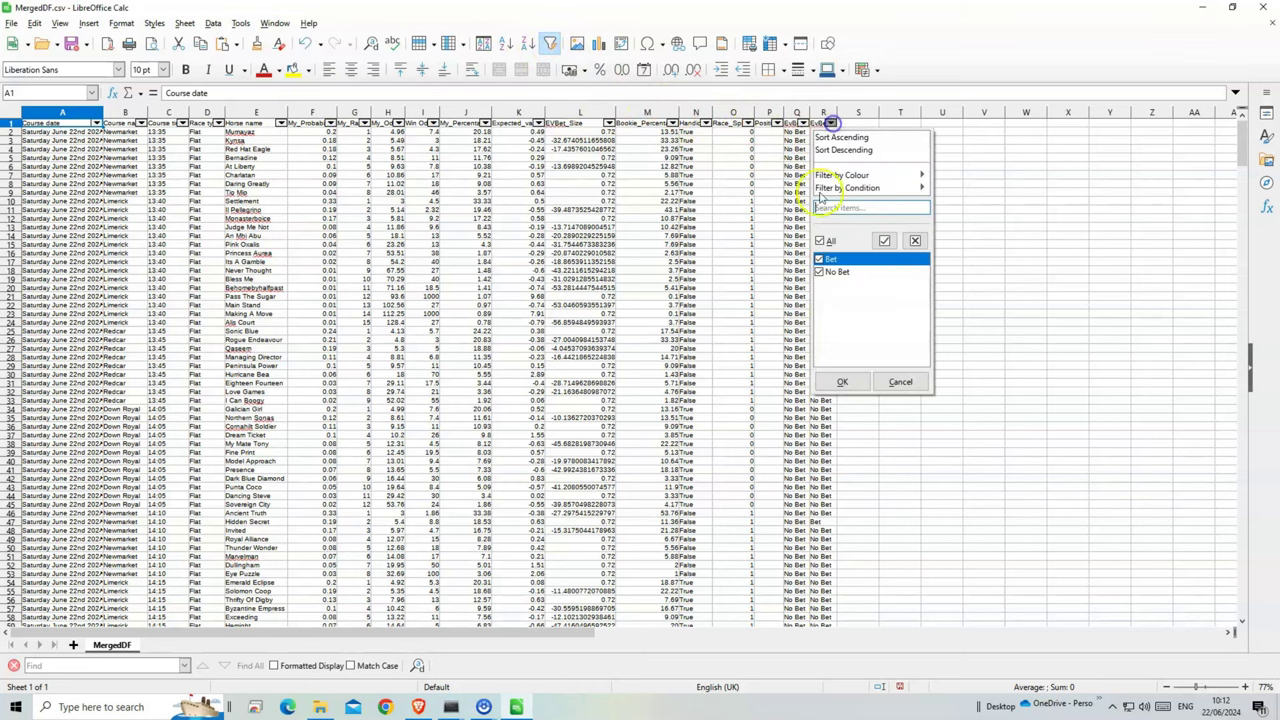
left_click(822, 270)
left_click(832, 387)
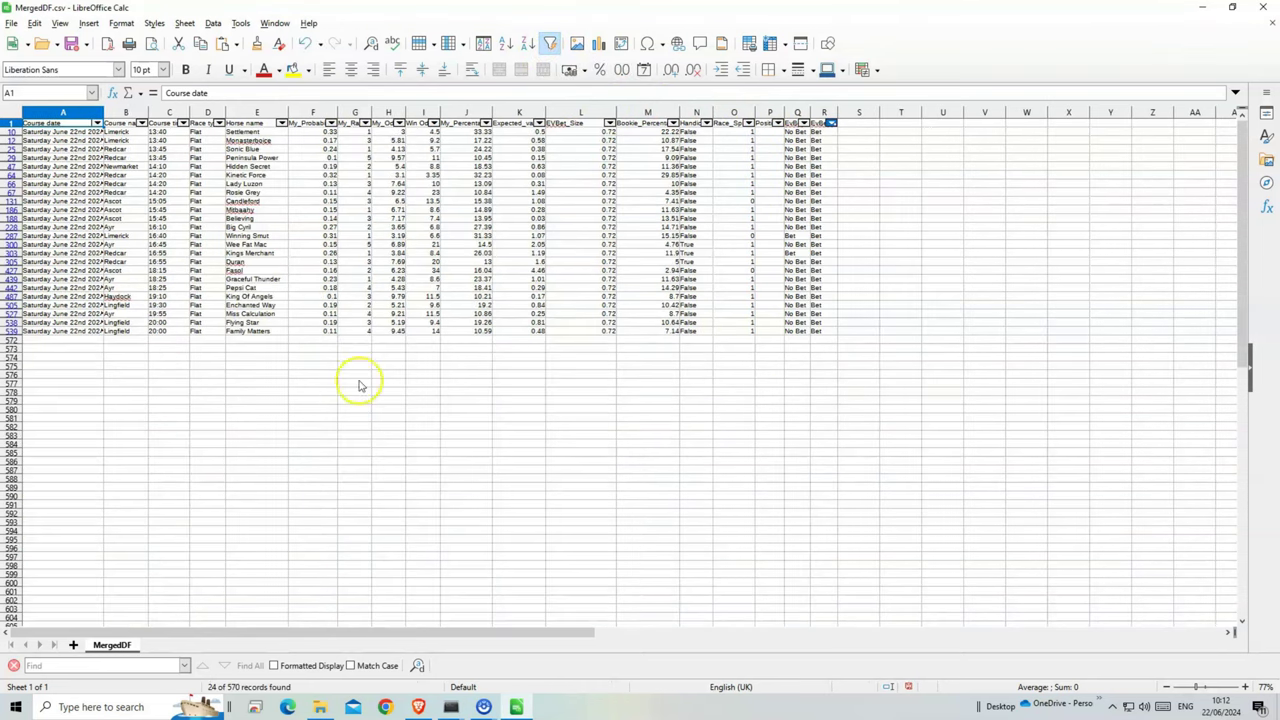
Sort the filtered rows by course name in ascending order.
left_click(142, 122)
left_click(138, 134)
left_click(455, 271)
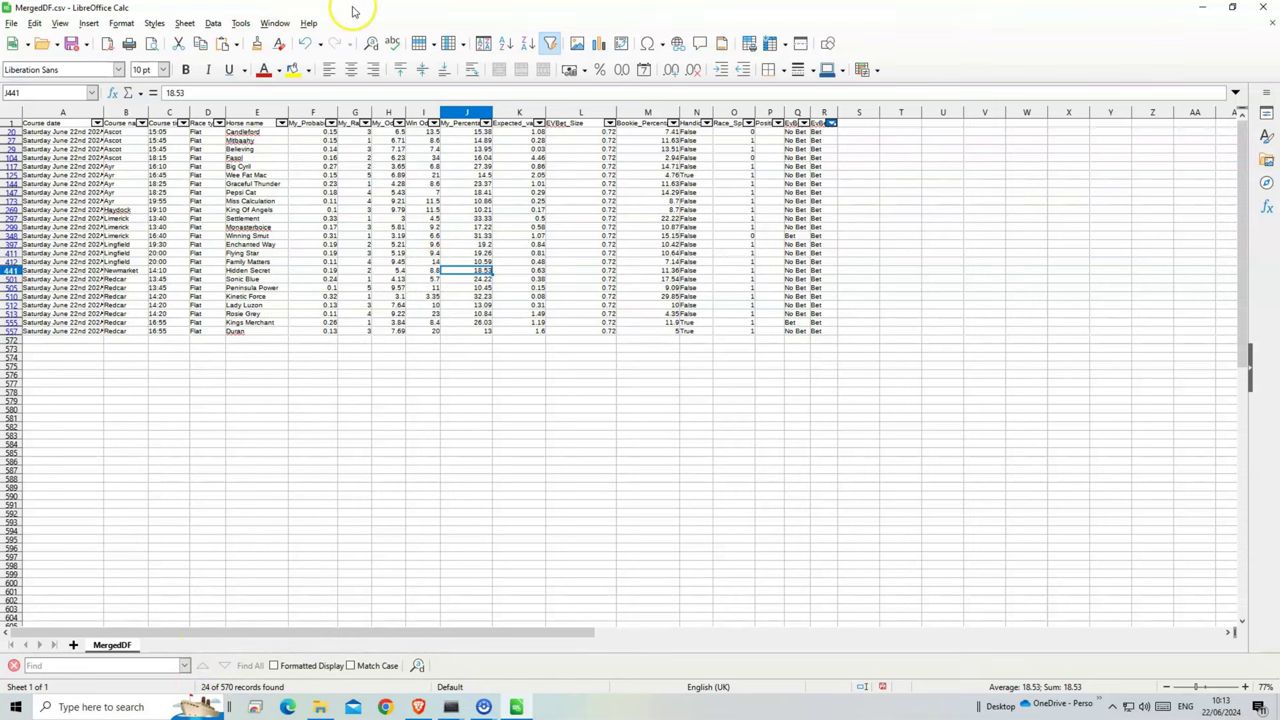
Tile the spreadsheet side by side with the Betfair browser window.
left_click_drag(352, 12, 1278, 60)
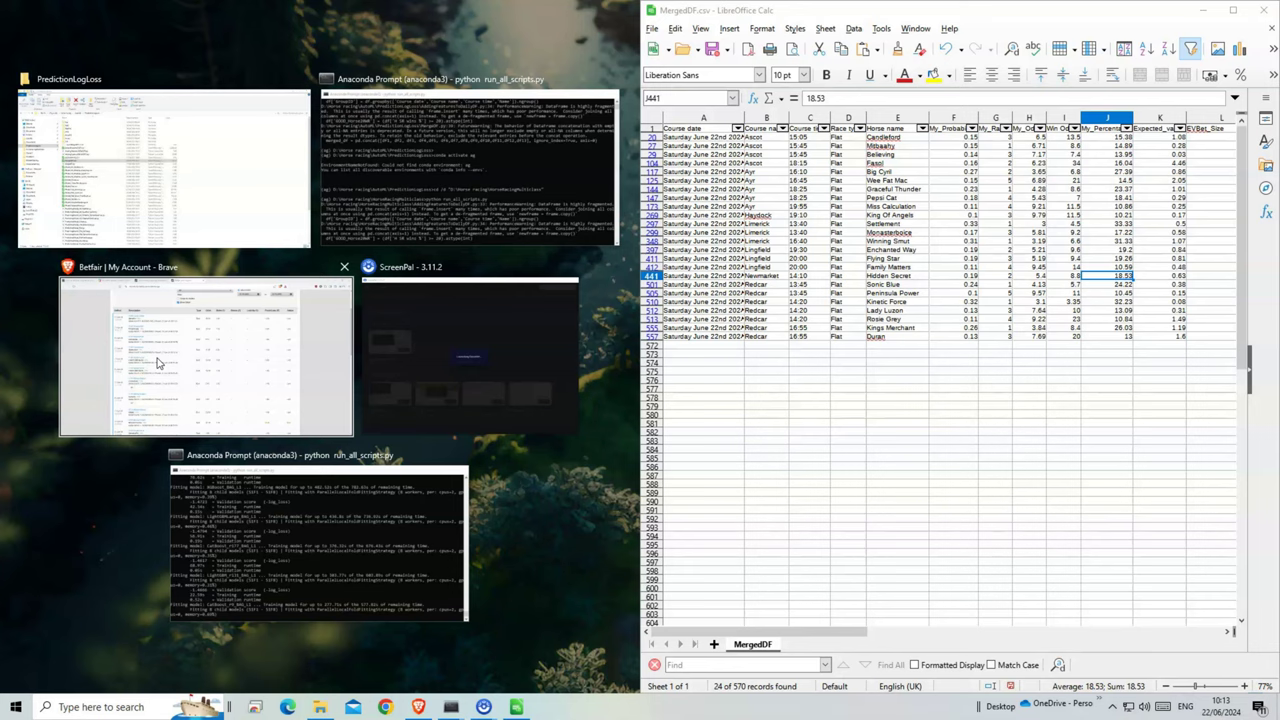
left_click(157, 362)
scroll(157, 362, "up", 5)
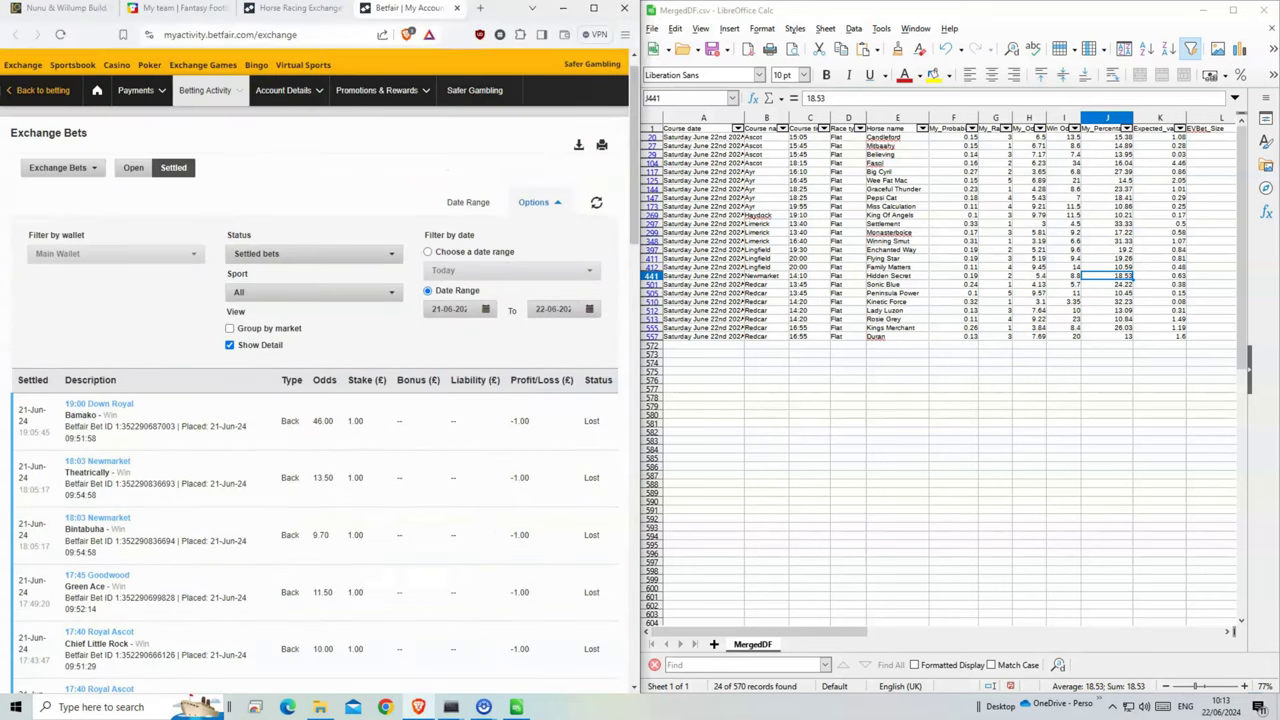
Close the Betfair account history tab and open the 15:05 Royal Ascot win market for Candleford.
left_click(456, 8)
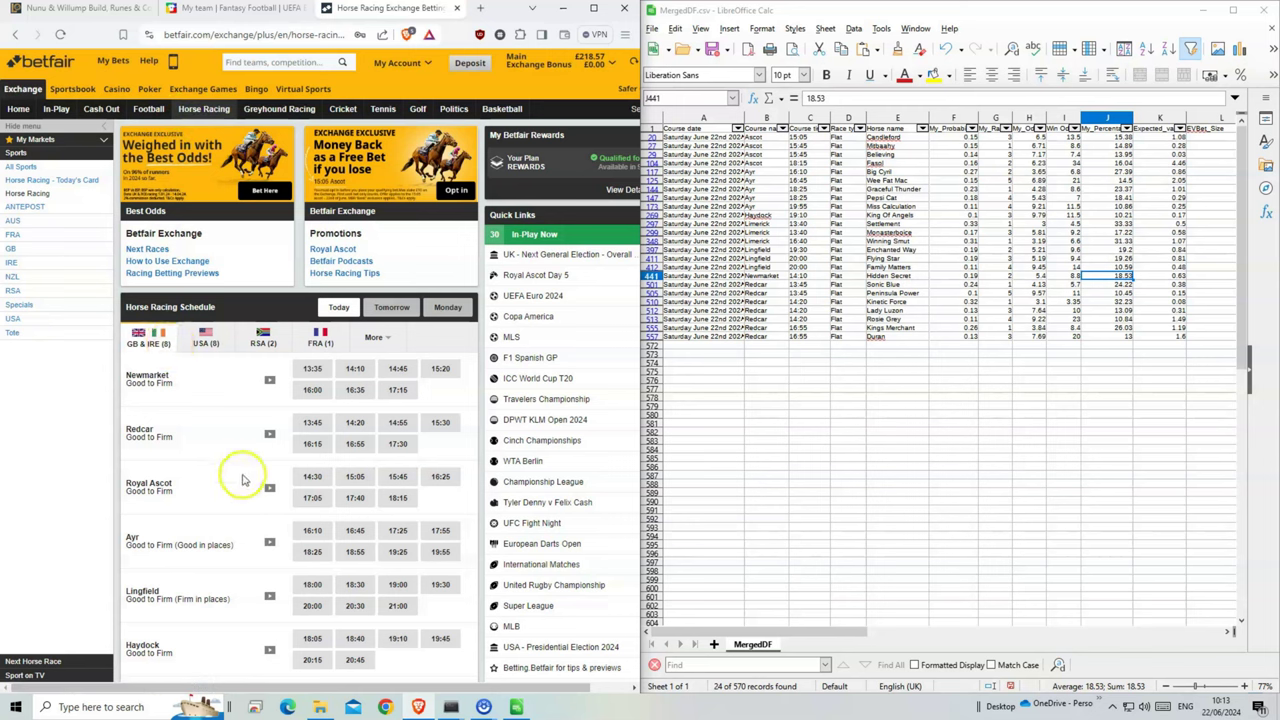
left_click(357, 477)
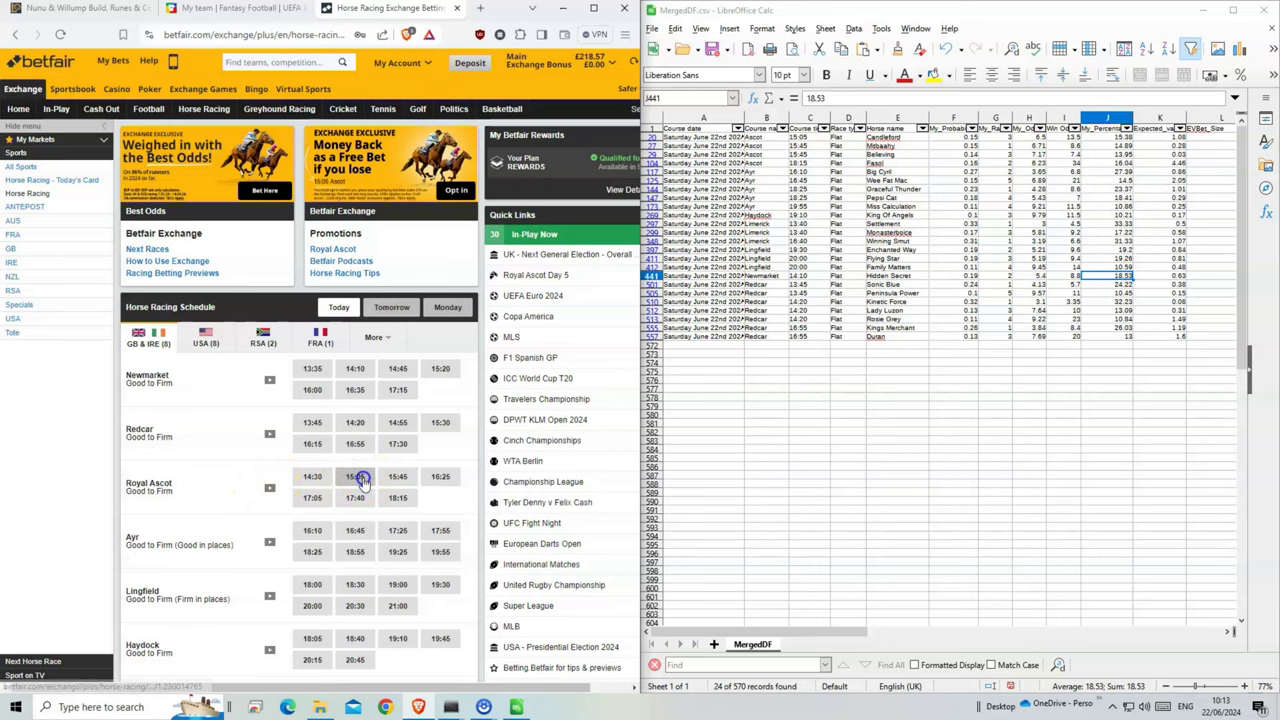
left_click(885, 137)
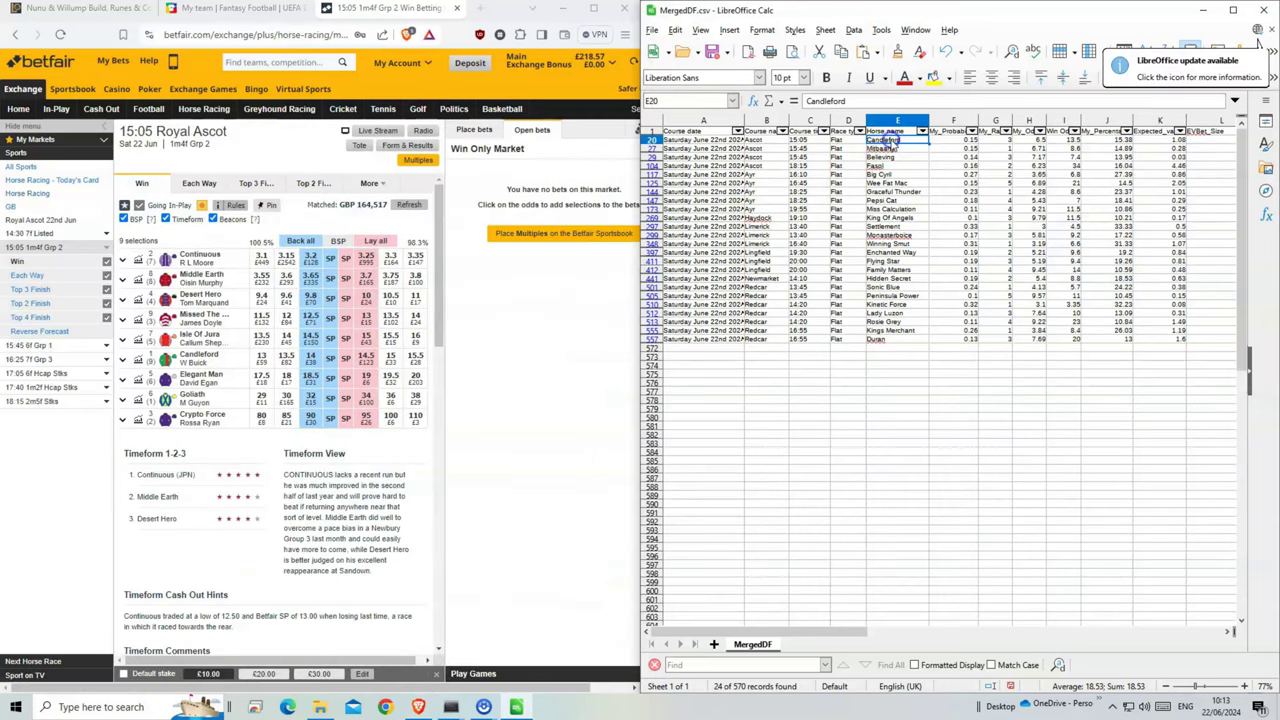
Delete the My_Probability, My_Rank and My_Odds columns from the spreadsheet.
left_click_drag(960, 120, 1020, 123)
right_click(1020, 124)
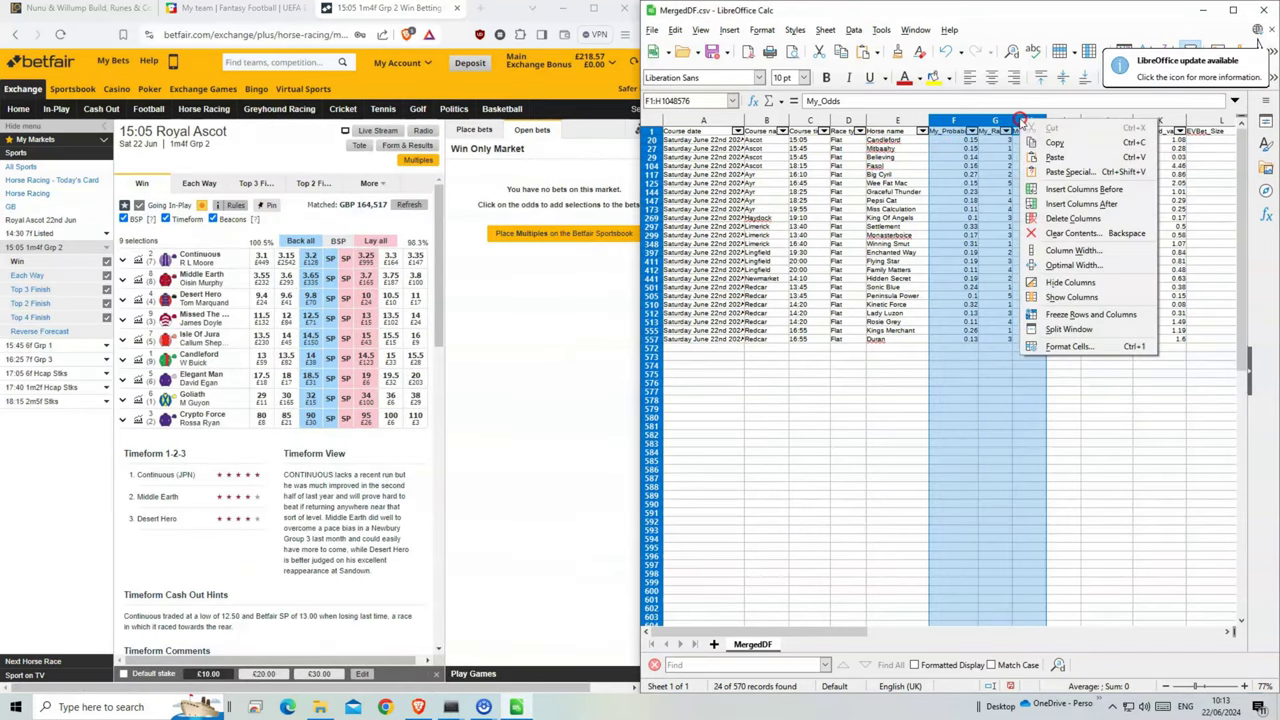
left_click(1070, 218)
Place a £1 back bet on Candleford at odds of 14 in the 15:05 Royal Ascot market.
left_click(884, 140)
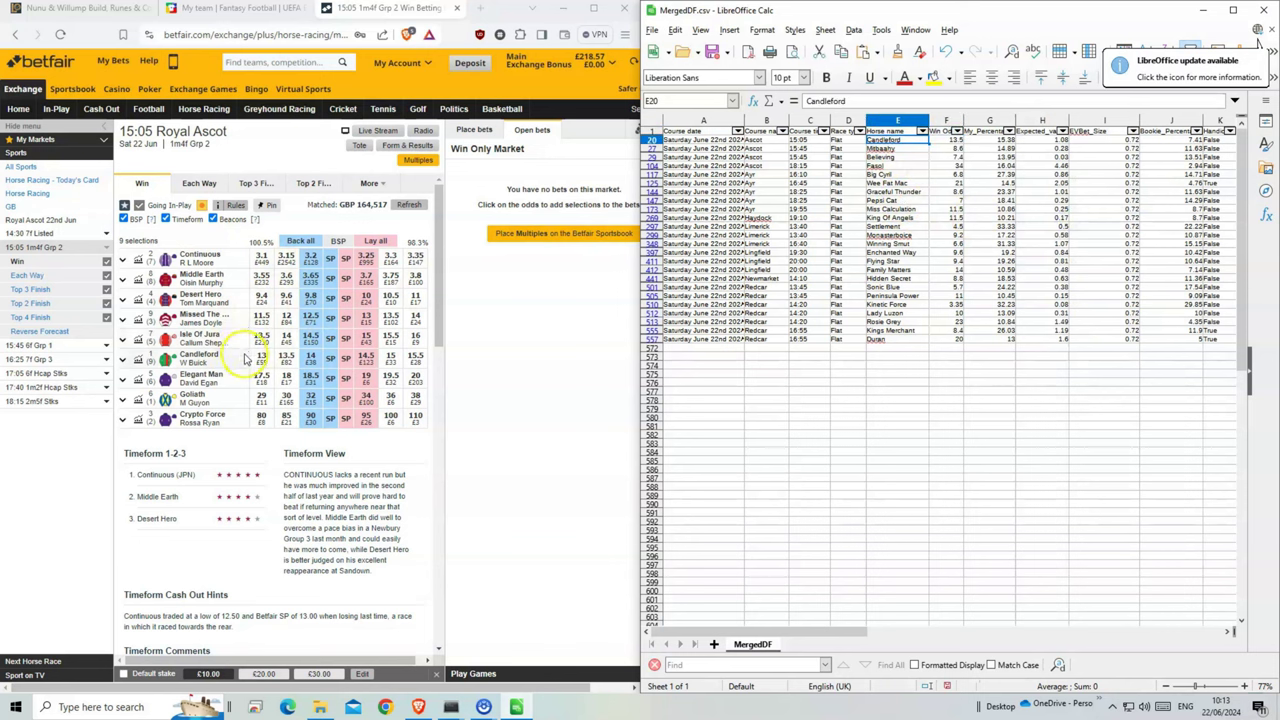
left_click(310, 358)
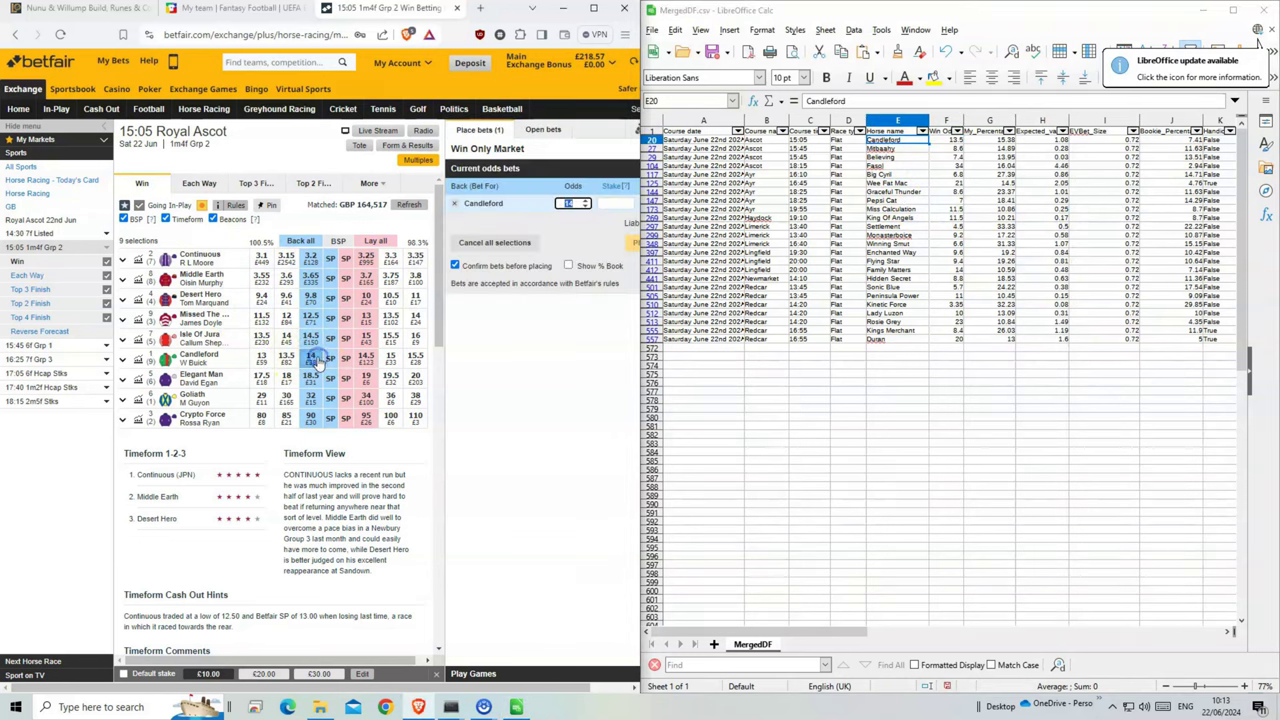
left_click(610, 203)
type("1")
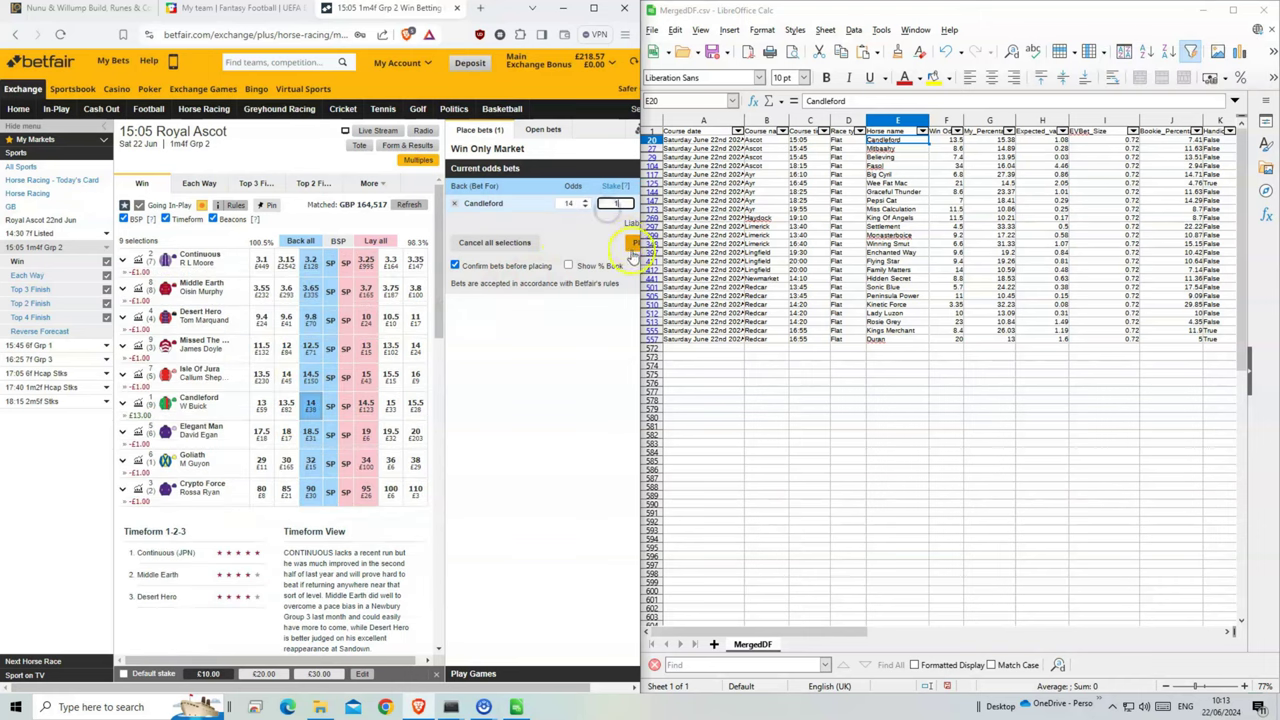
left_click(630, 251)
left_click(630, 251)
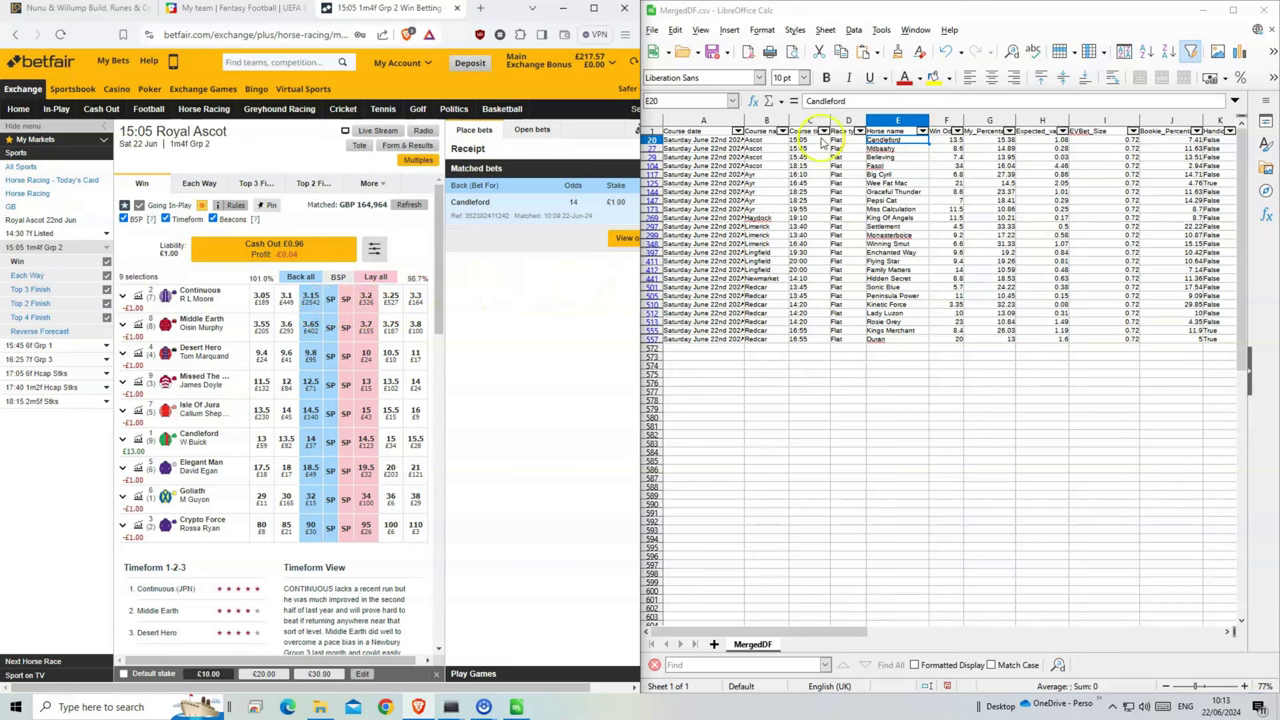
Open the 15:45 Royal Ascot win market and add back selections for Mitbaahy at 8.6 and Believing, as listed in the spreadsheet.
left_click(897, 148)
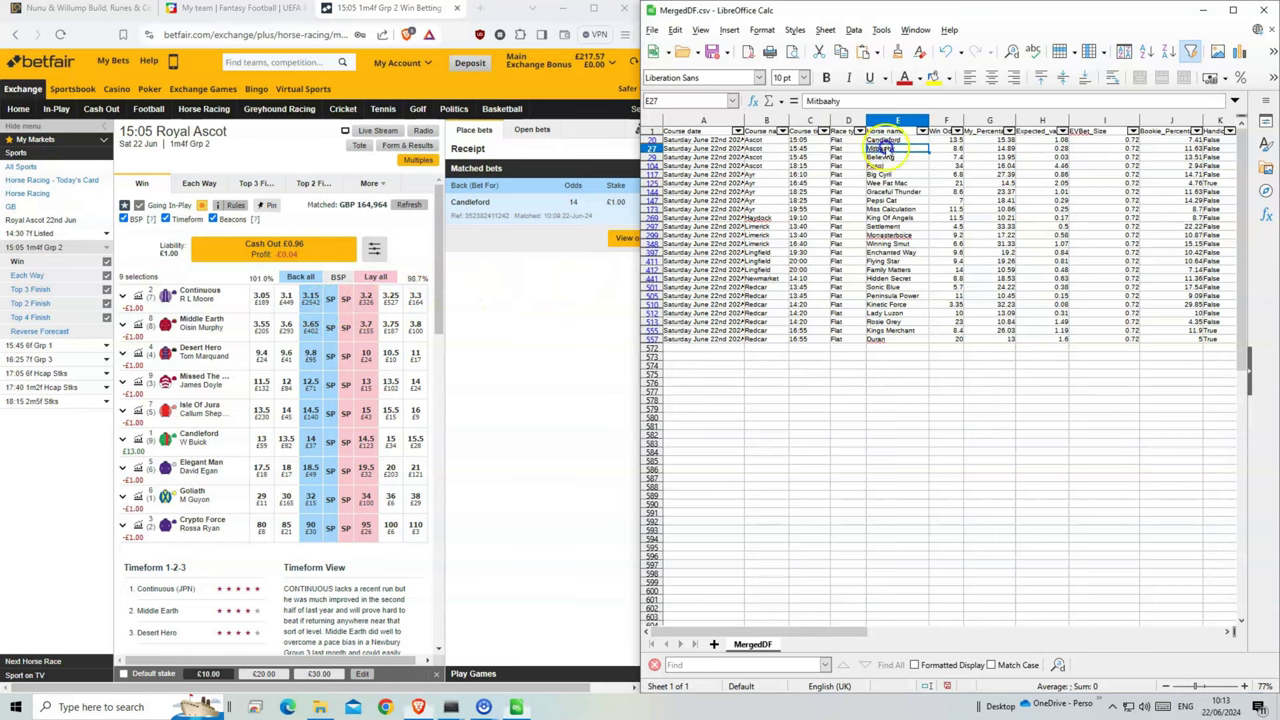
left_click(30, 345)
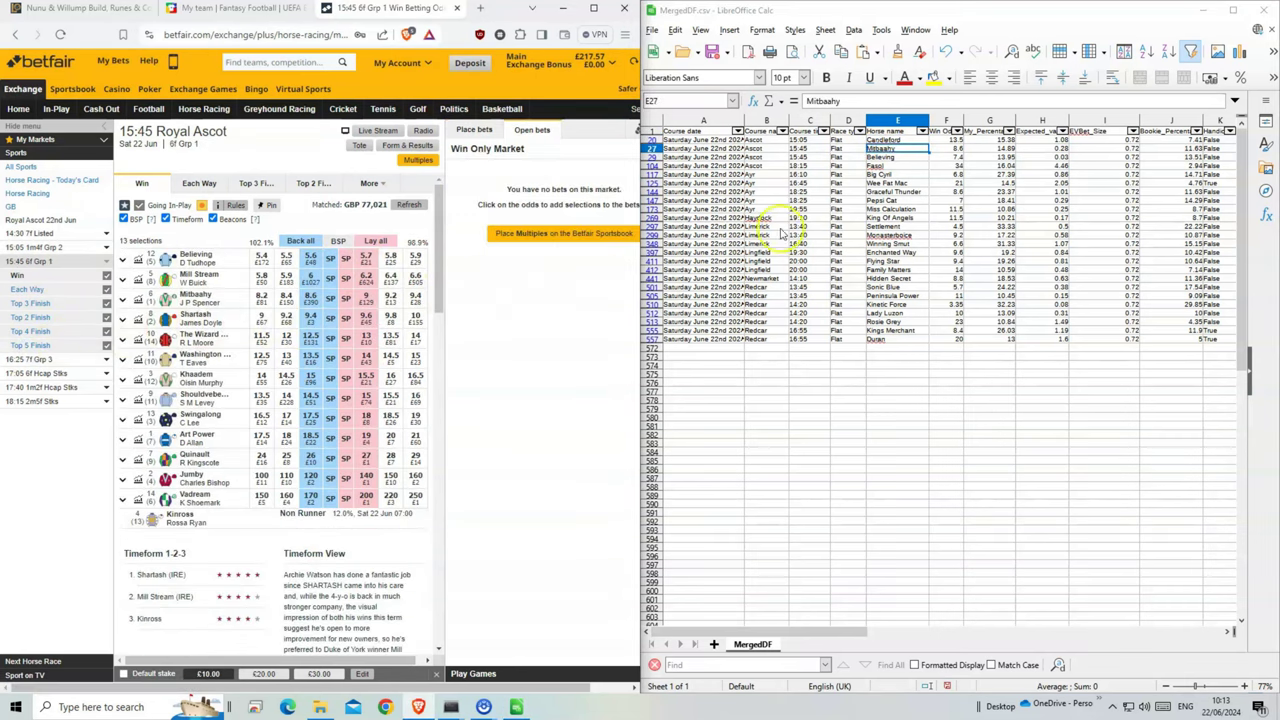
left_click(312, 299)
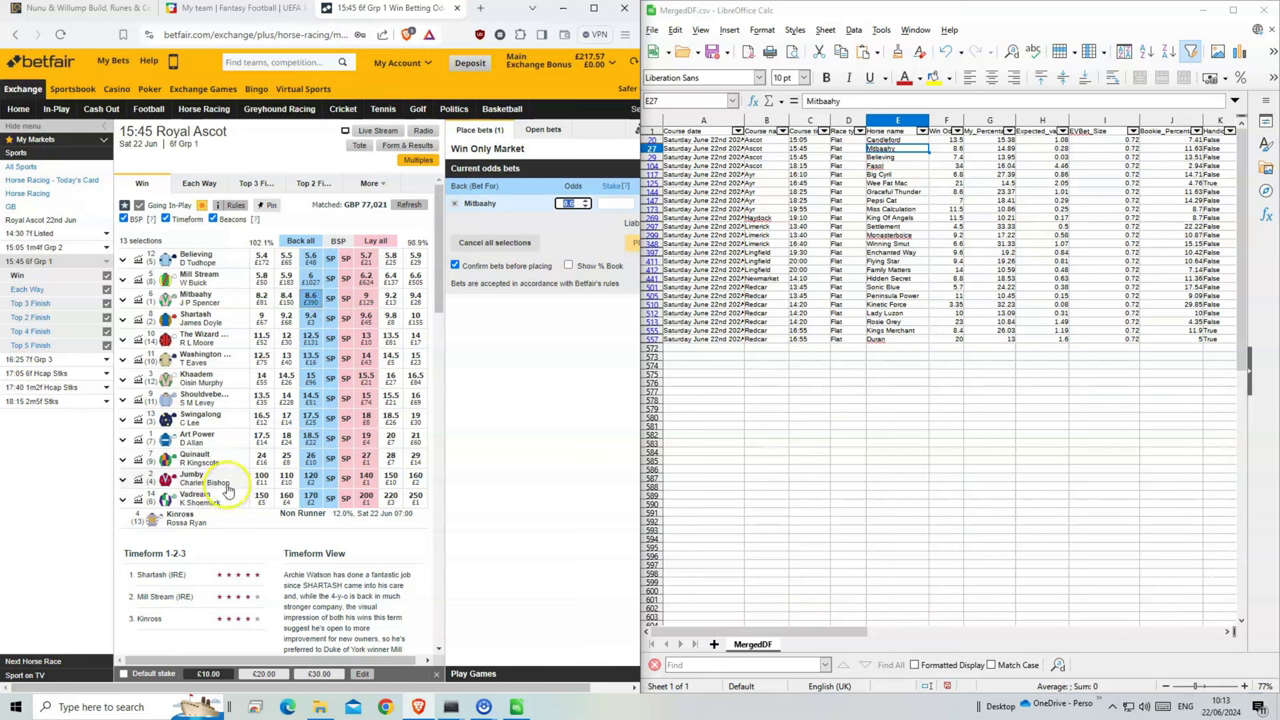
mouse_move(228, 484)
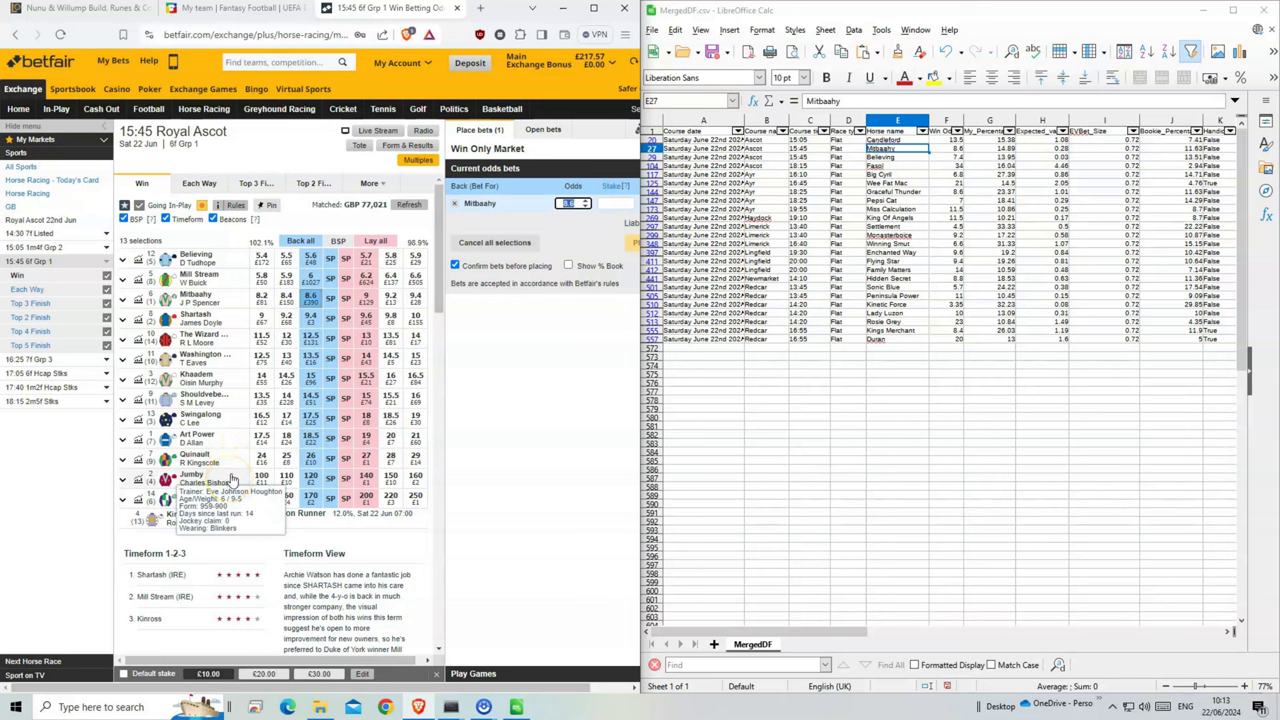
left_click(310, 258)
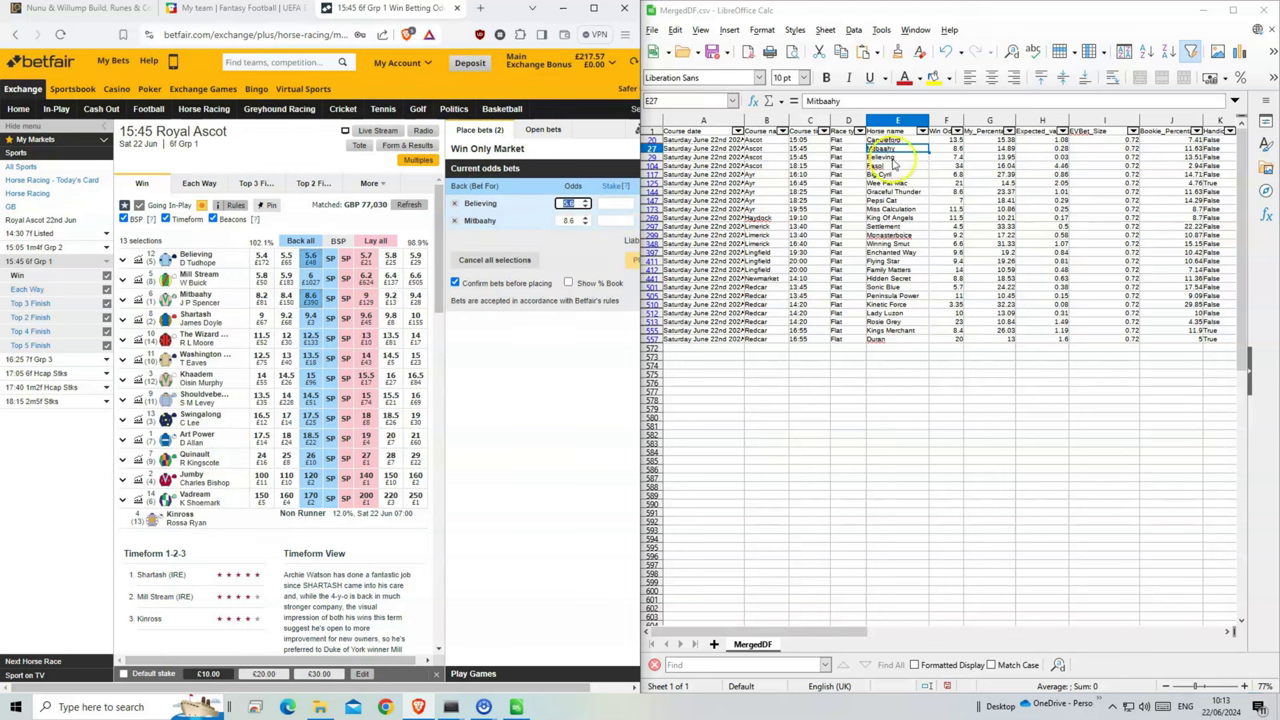
left_click_drag(893, 158, 1002, 150)
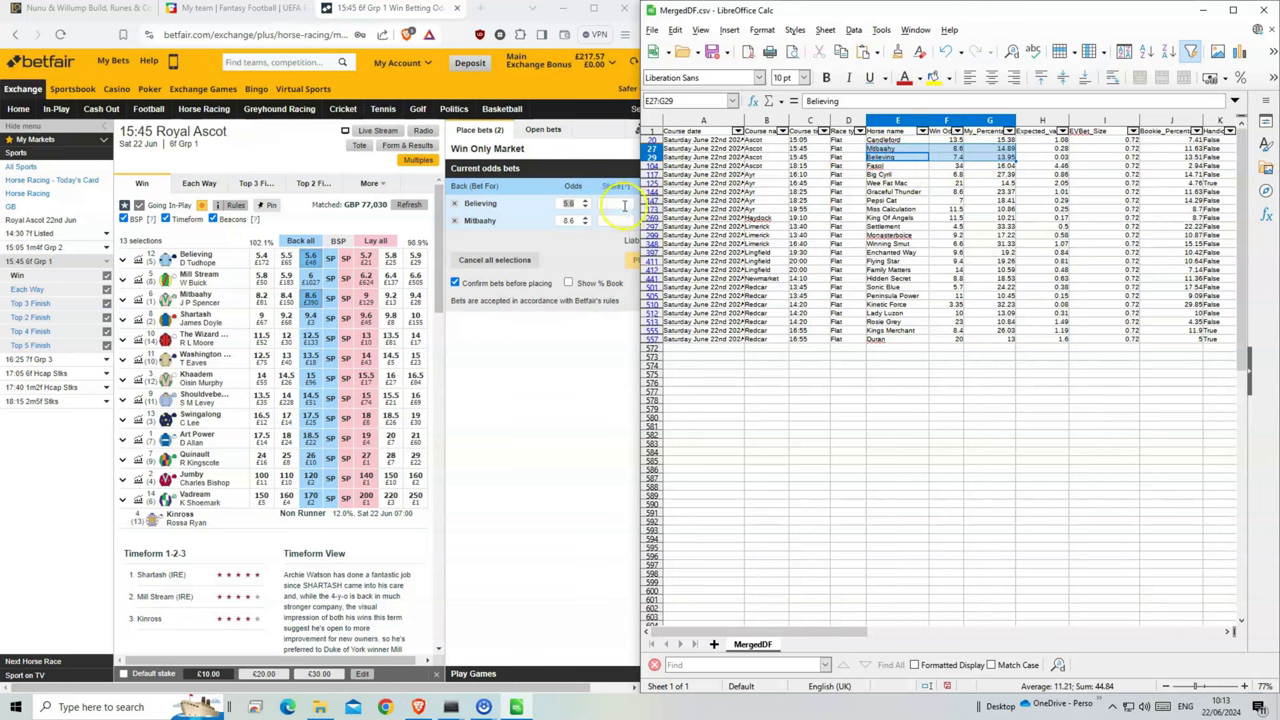
Place £1 back bets on Mitbaahy at 8.6 and Believing at odds of 7, keeping the unmatched bet at in-play.
left_click(616, 221)
type("1")
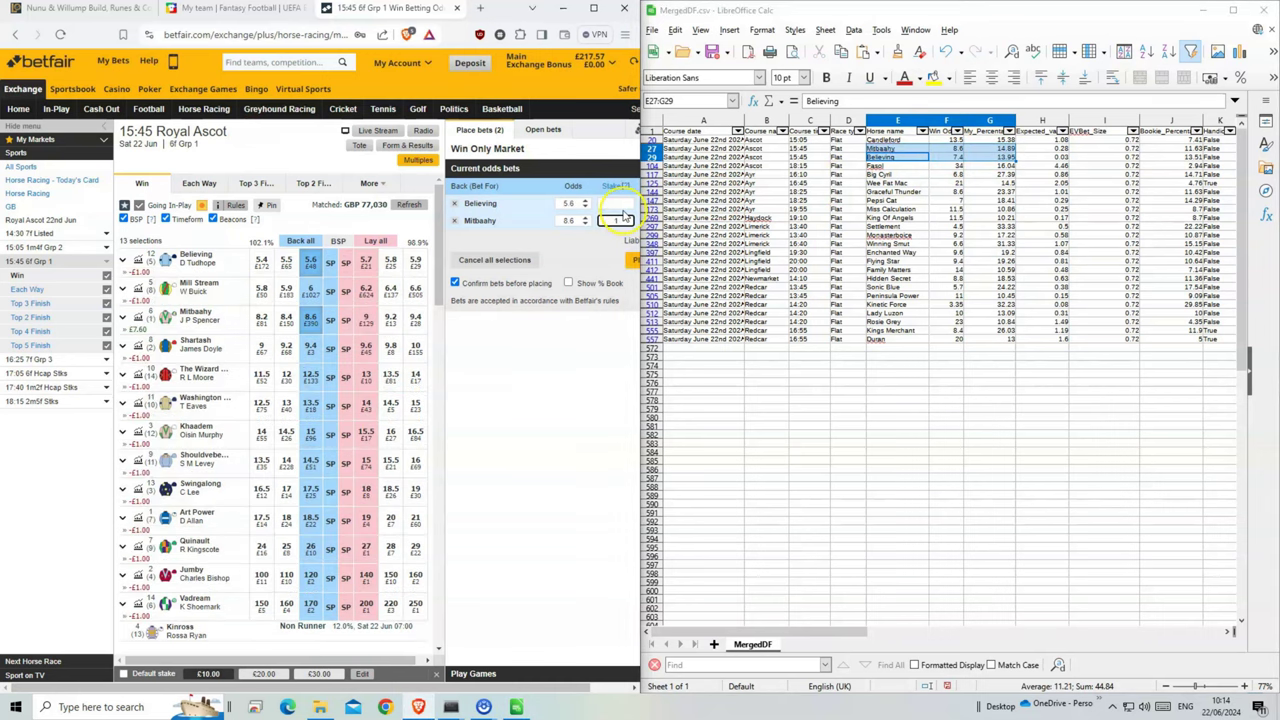
left_click(620, 205)
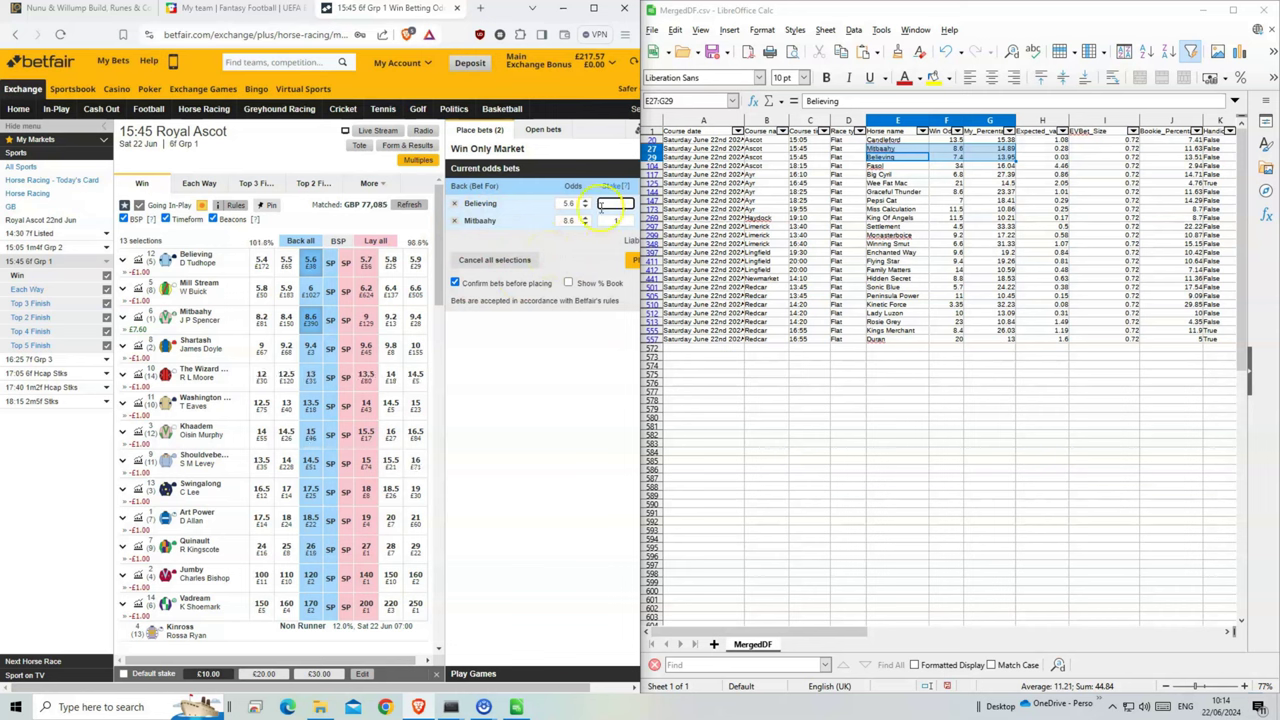
left_click(568, 202)
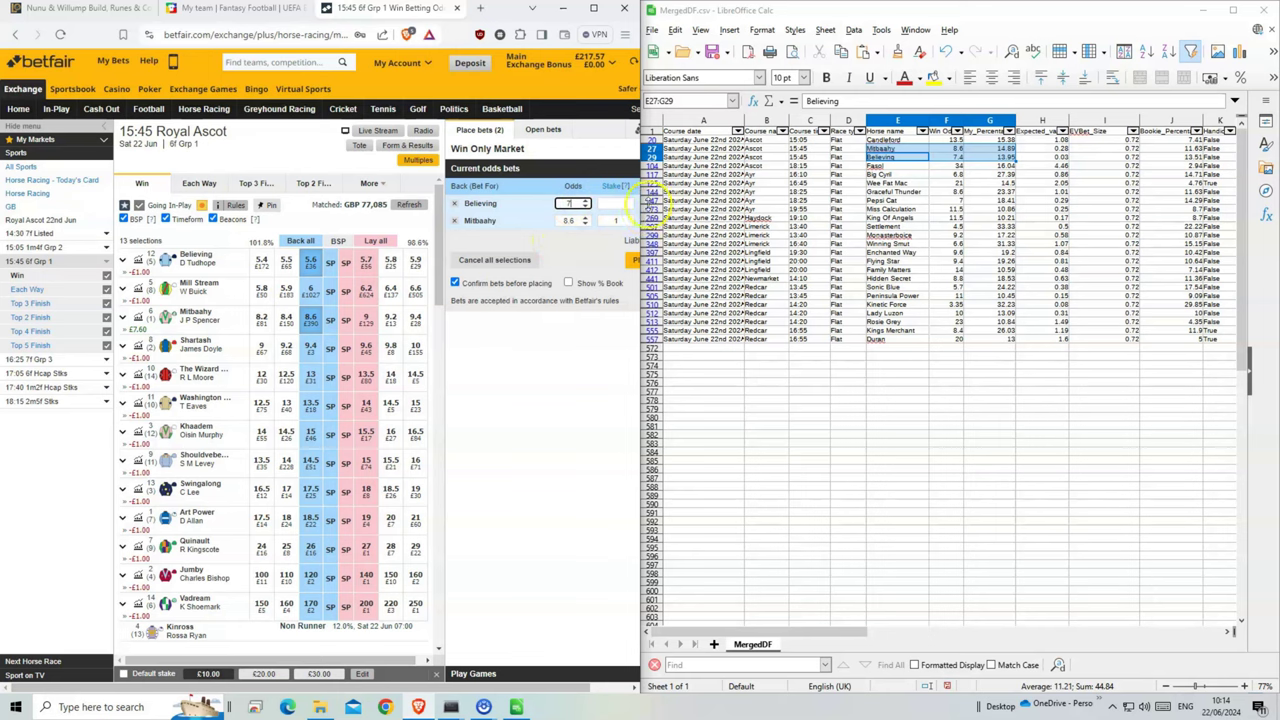
type("7")
left_click(610, 202)
left_click(632, 262)
left_click(627, 272)
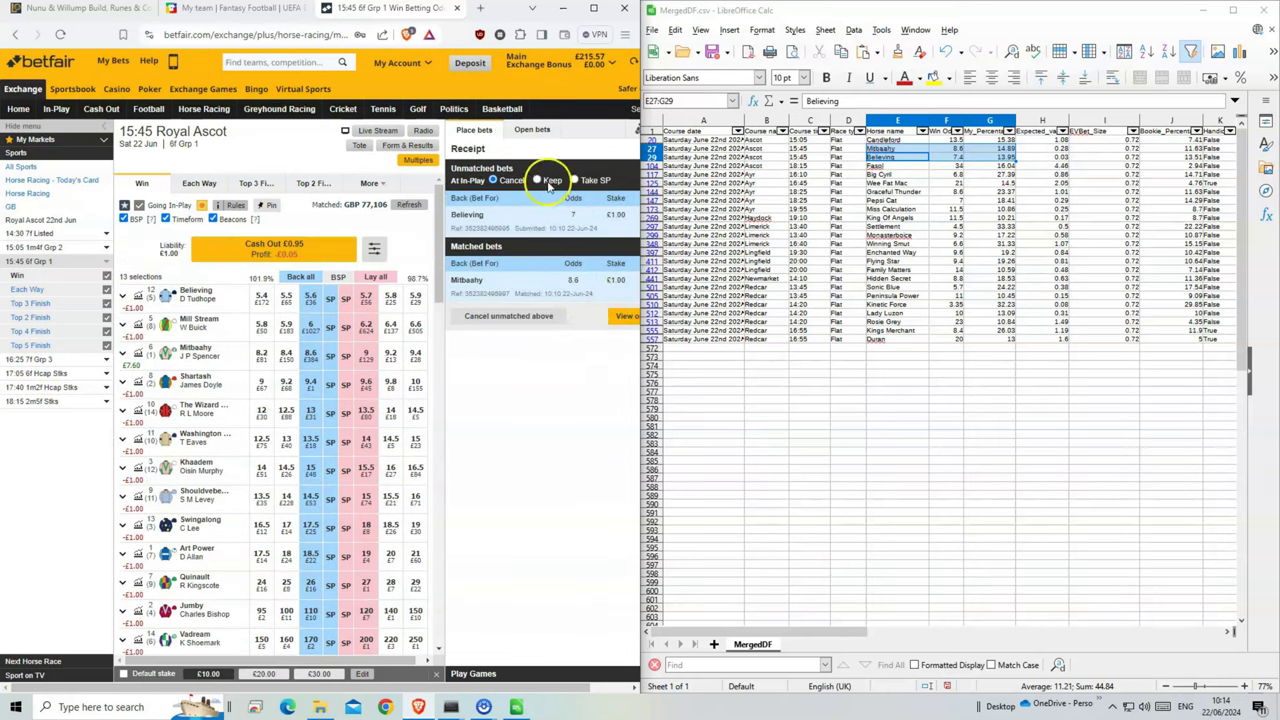
left_click(548, 182)
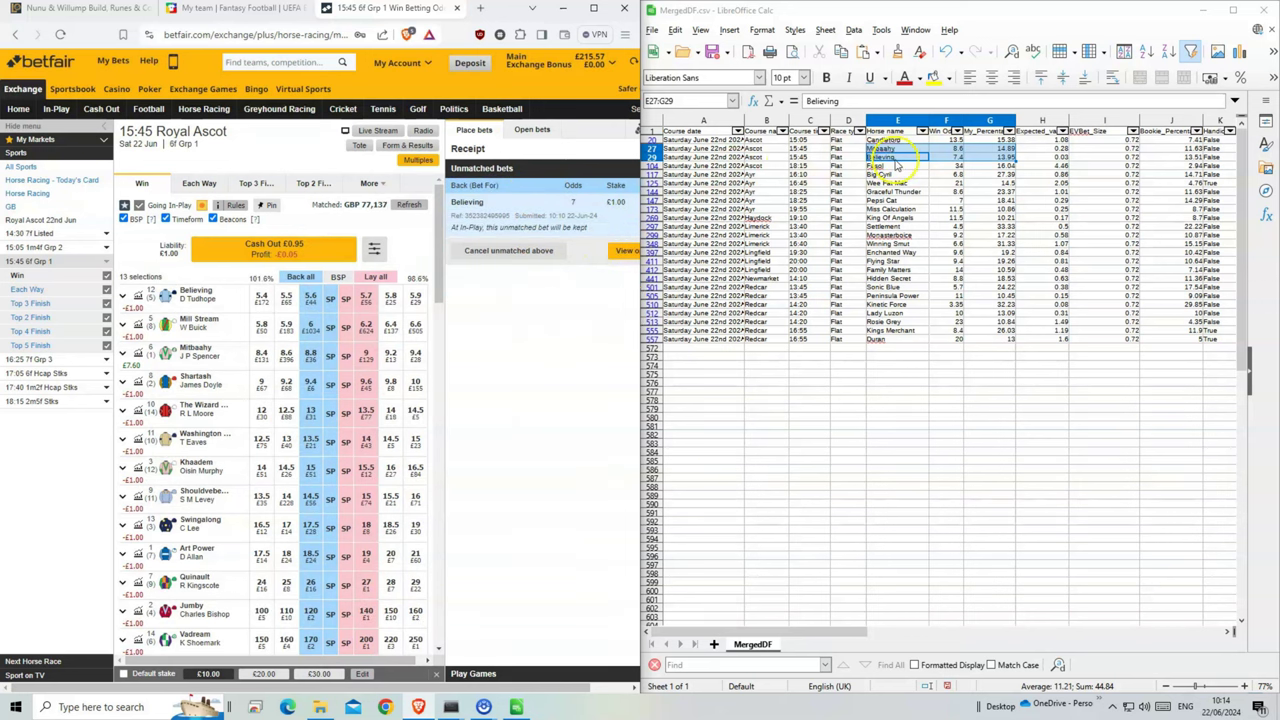
Place a £1 back bet on Fasol at odds of 34 in the 18:15 Royal Ascot market, keeping the unmatched bet at in-play.
left_click(886, 166)
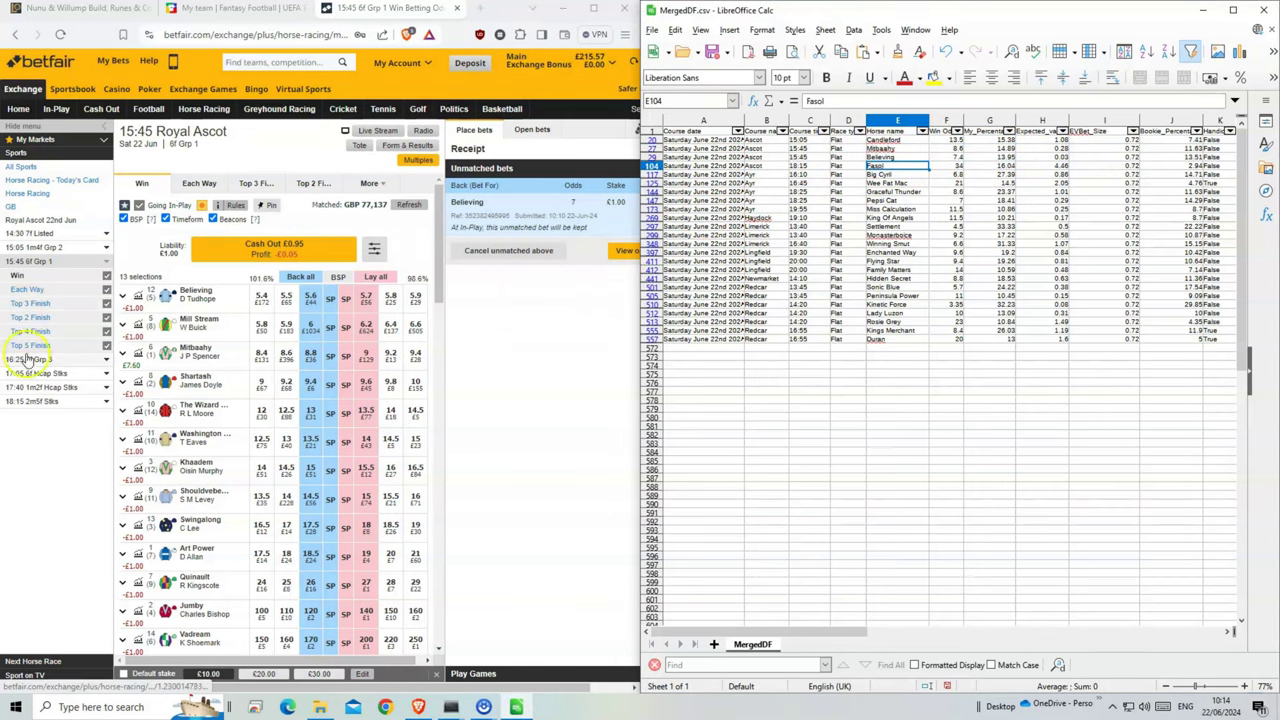
left_click(25, 401)
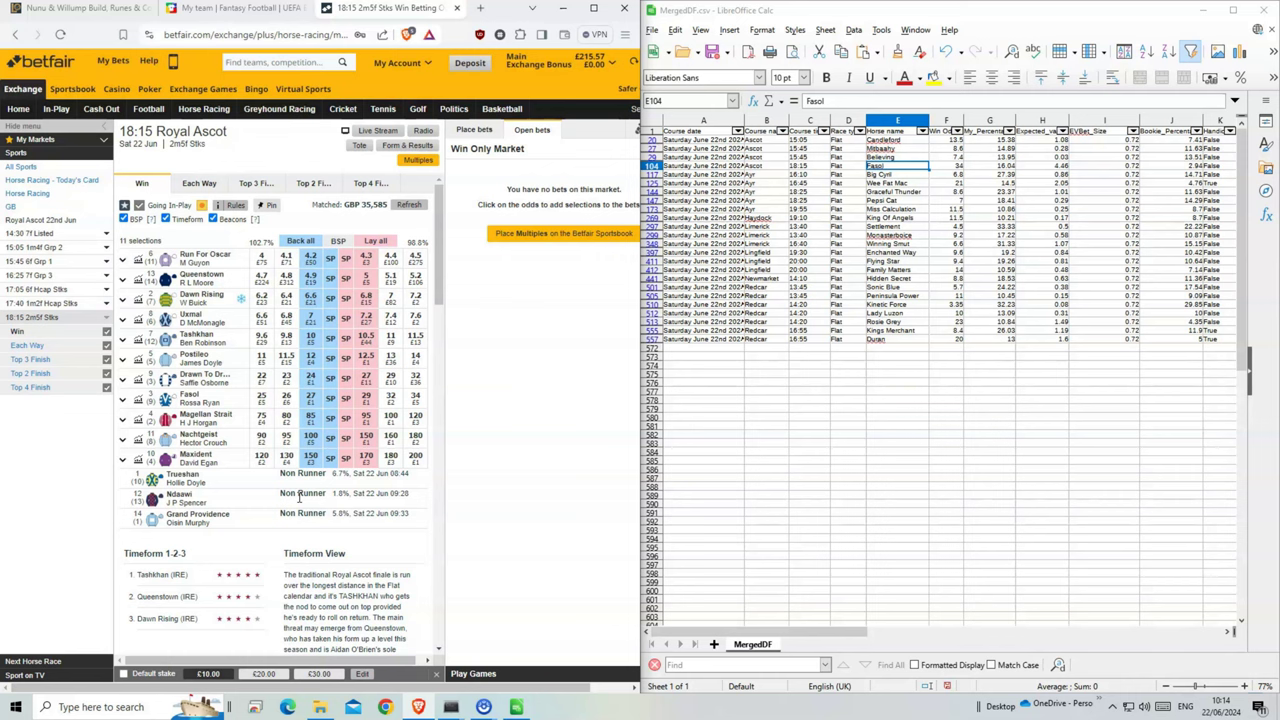
left_click(311, 397)
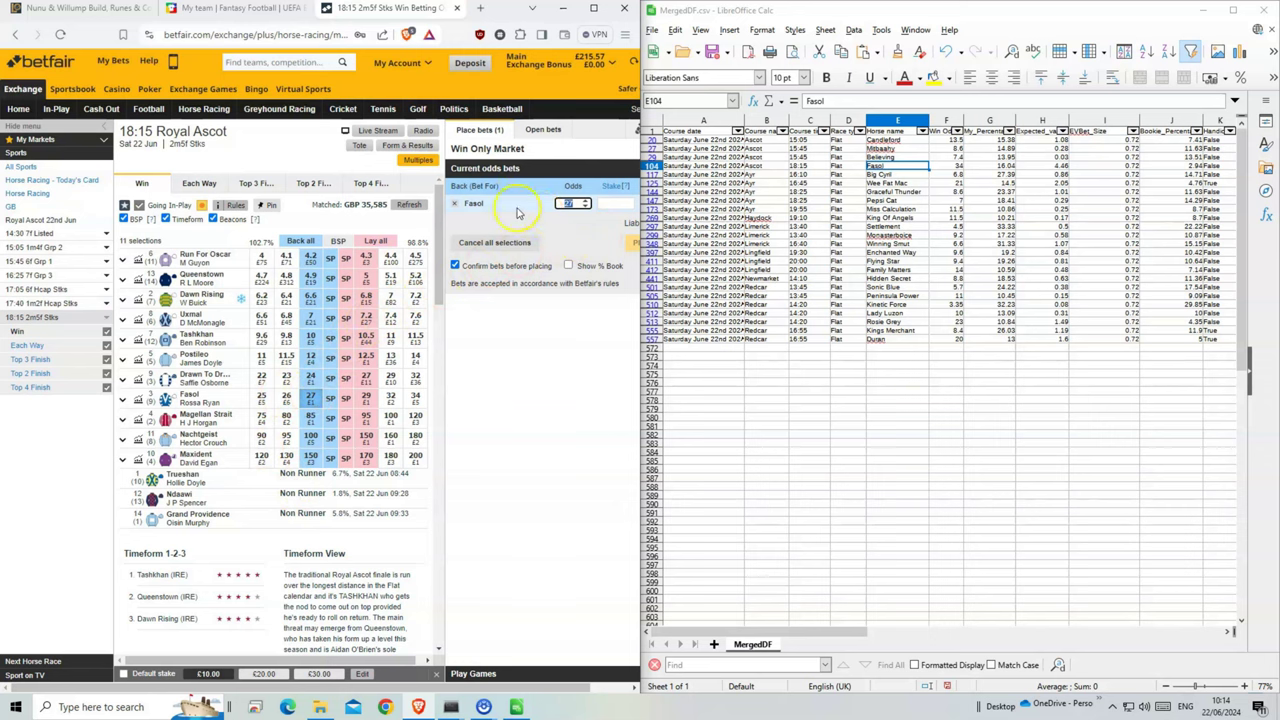
left_click(612, 203)
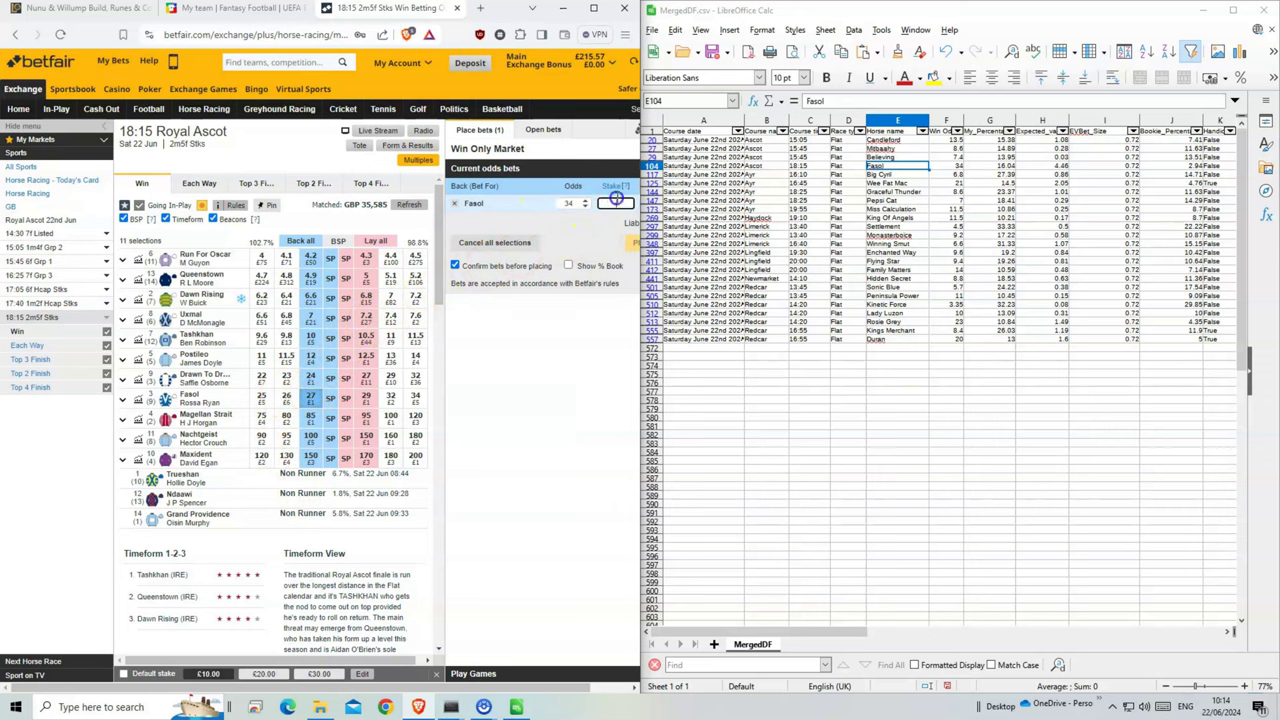
type("1")
left_click(632, 242)
left_click(628, 260)
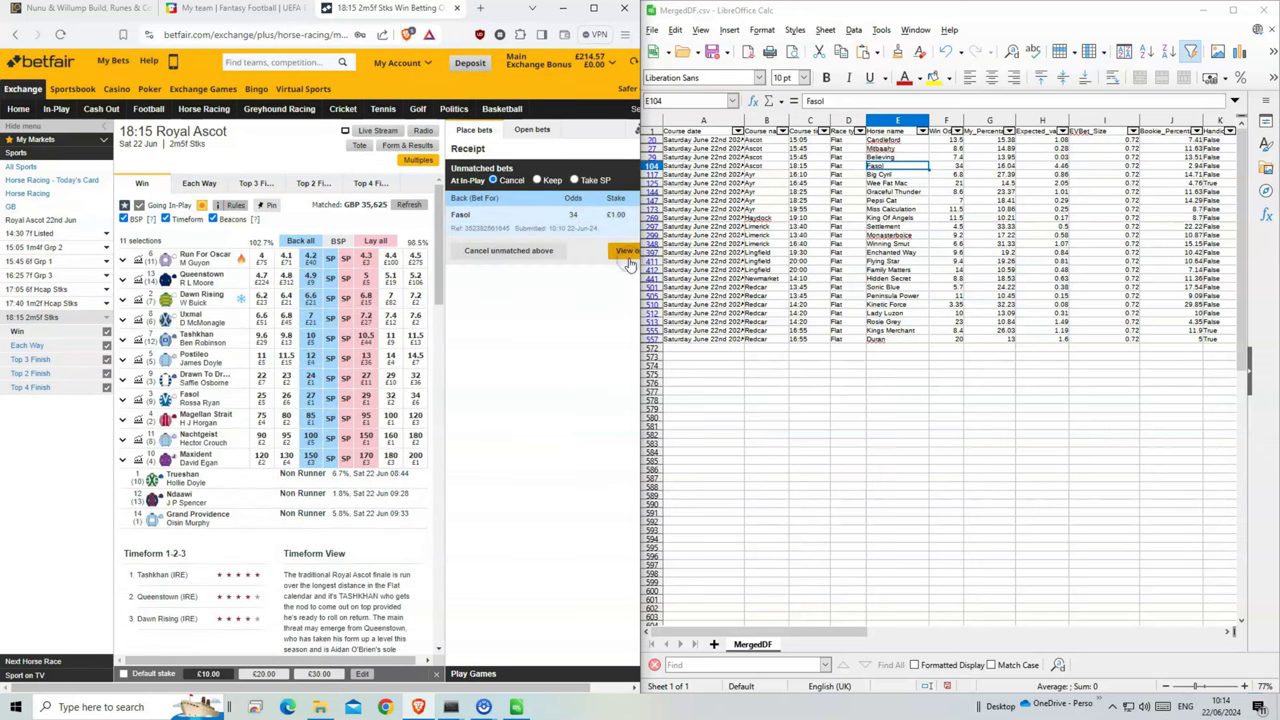
left_click(537, 180)
left_click(628, 260)
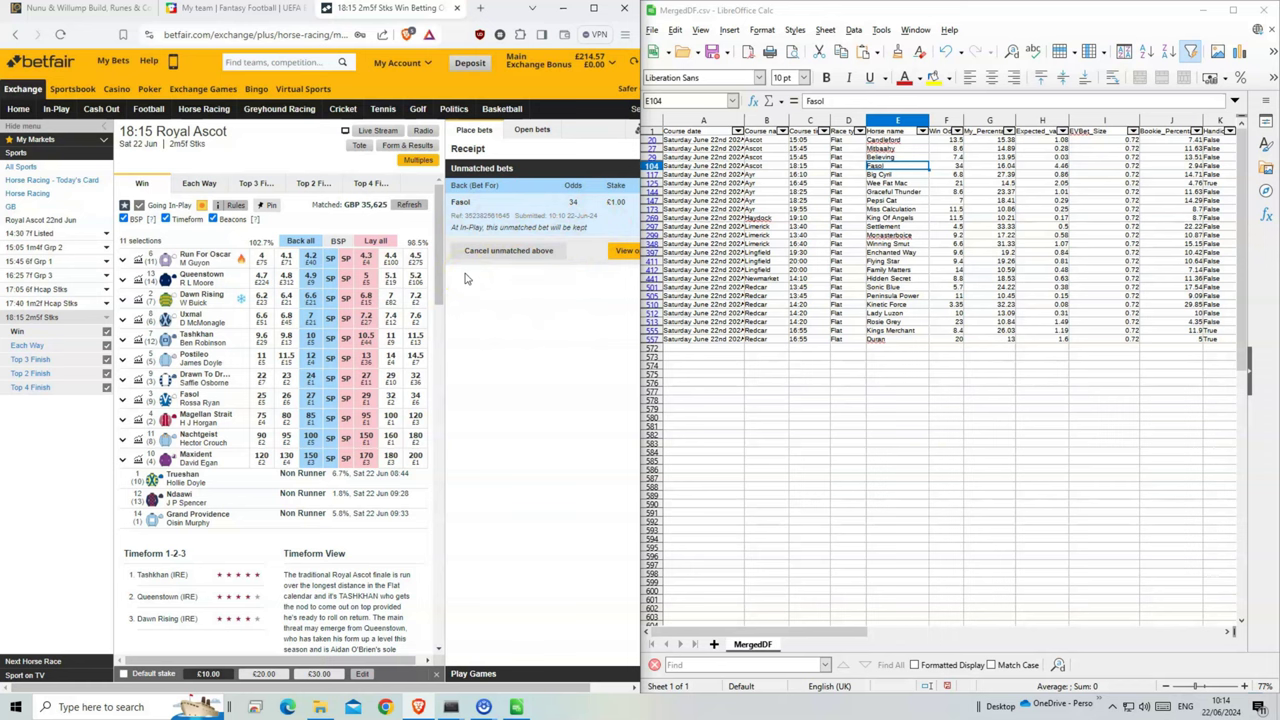
Place a £1 back bet on Big Cyril at odds of 8.2 in the 16:10 Ayr win market.
left_click(885, 174)
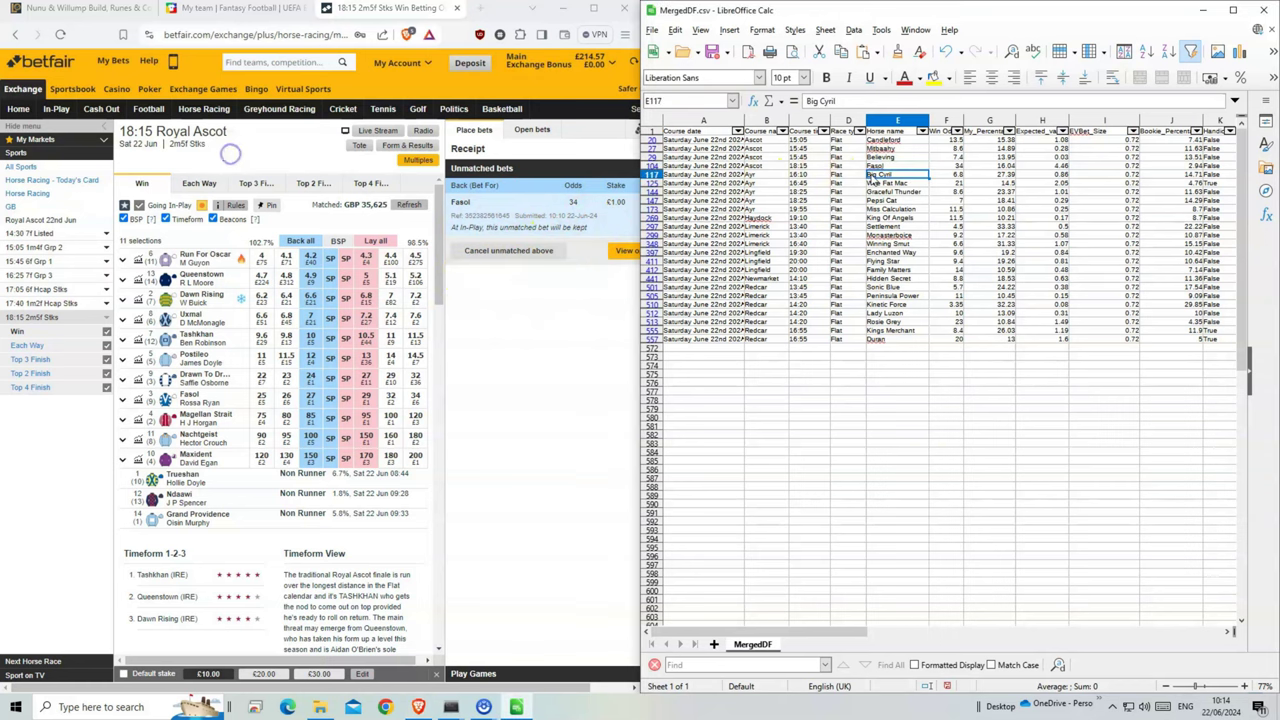
left_click(202, 110)
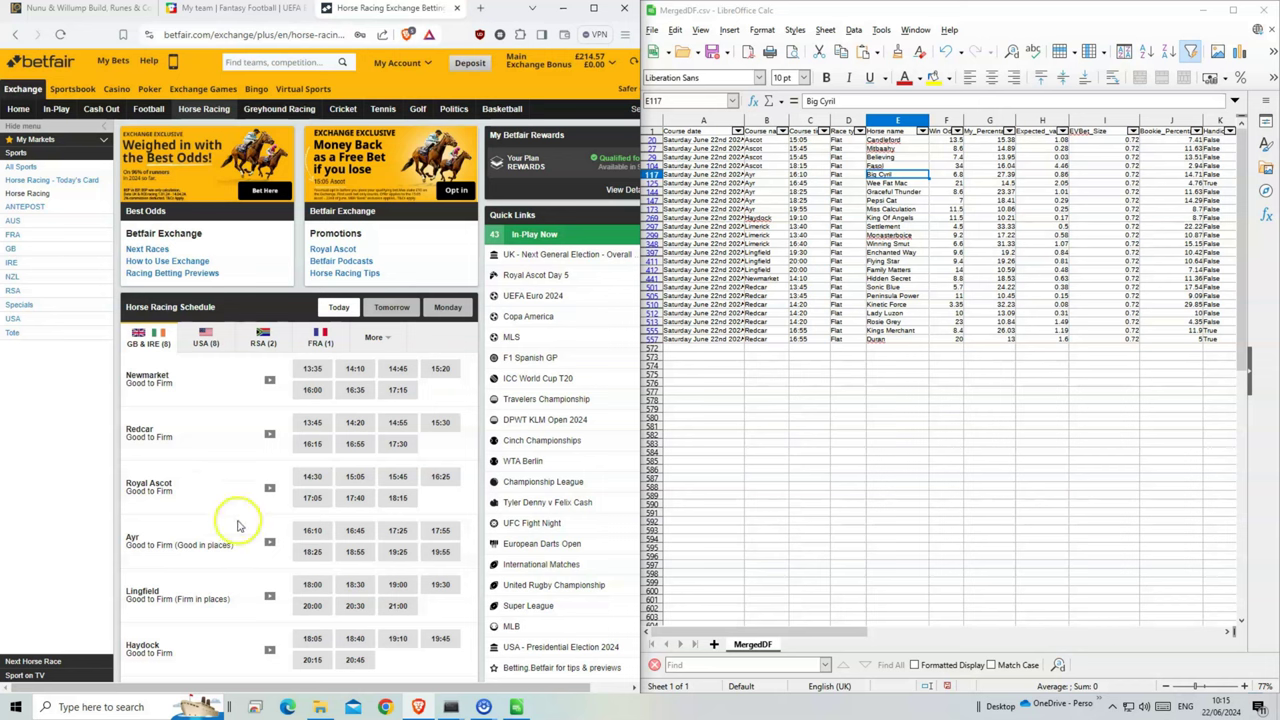
left_click(313, 530)
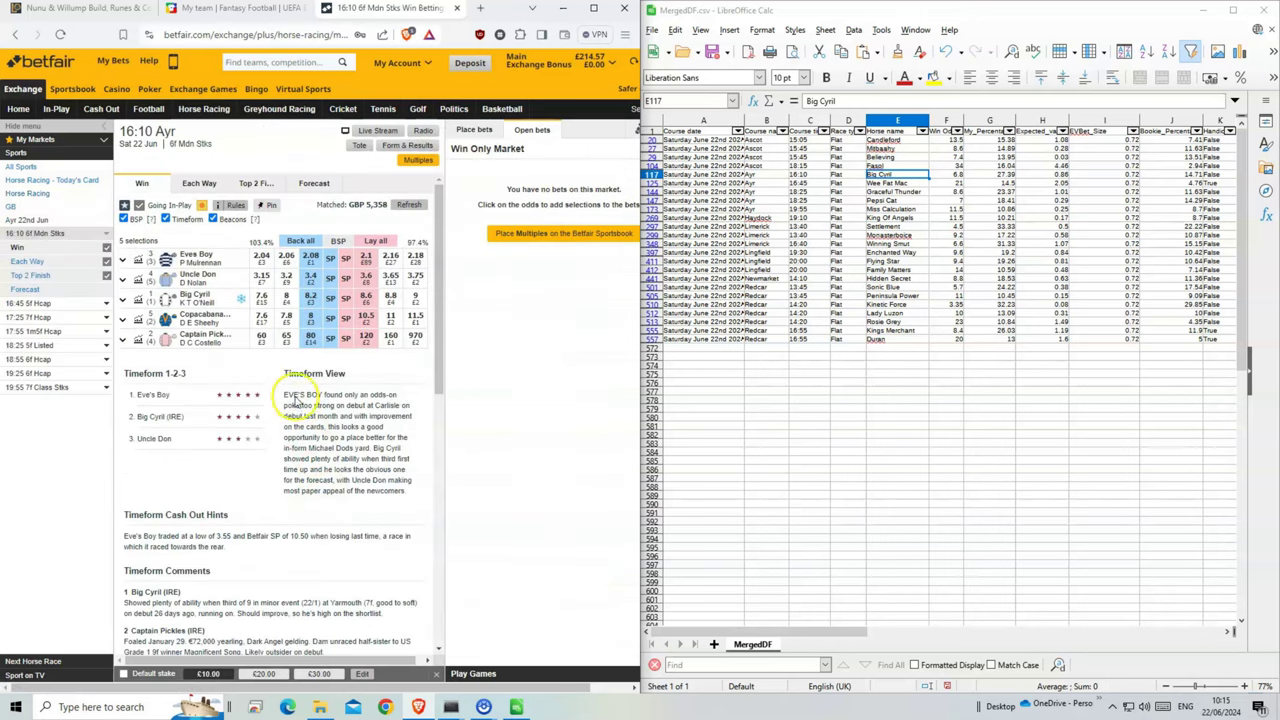
left_click(311, 302)
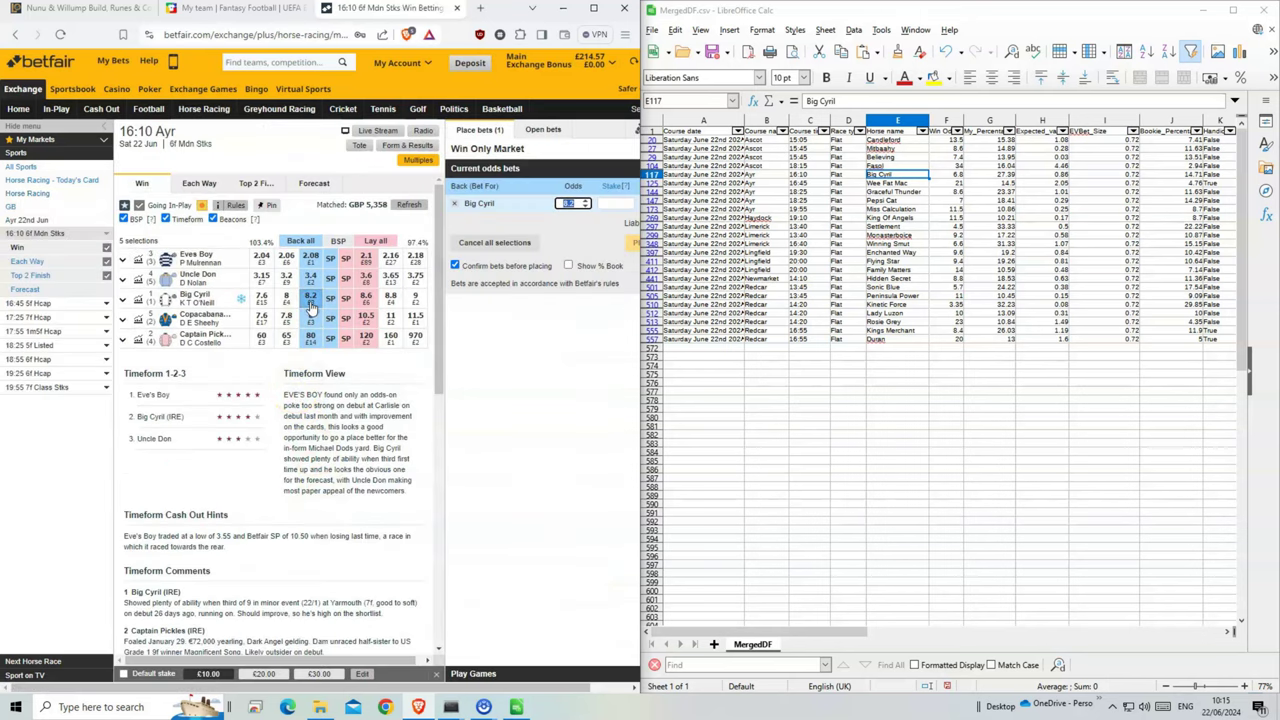
type("1")
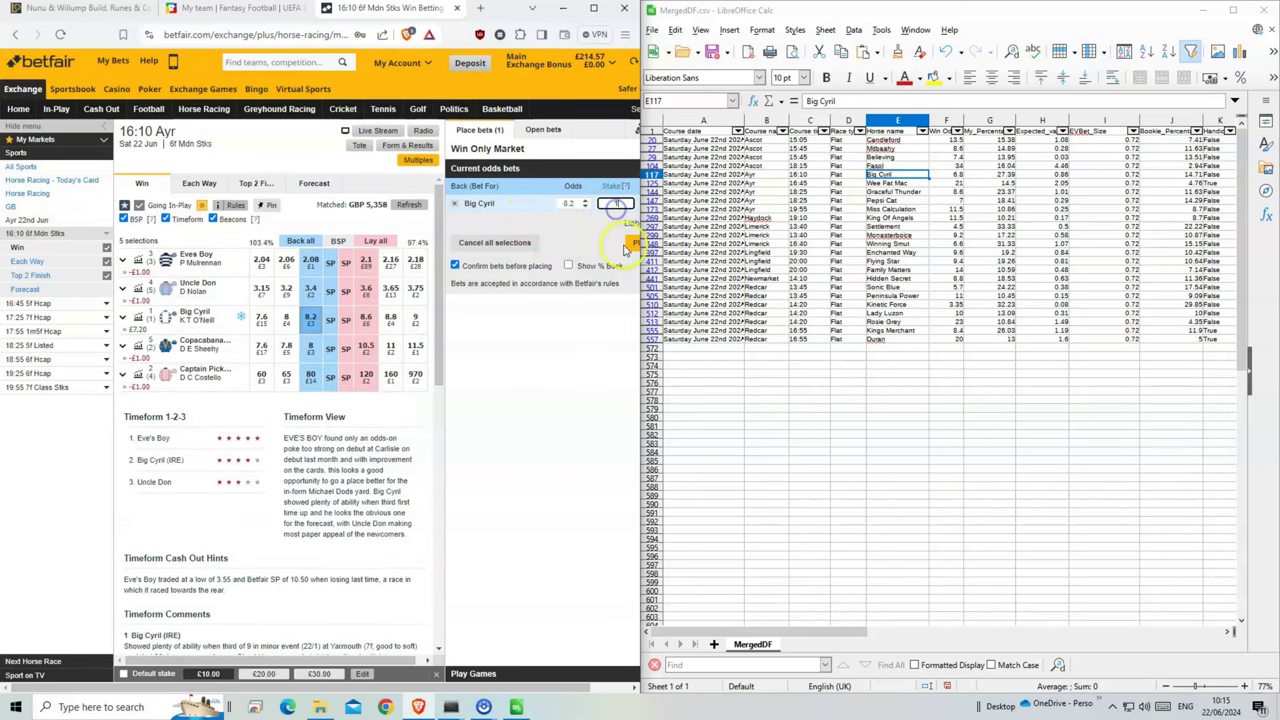
left_click(628, 248)
left_click(625, 258)
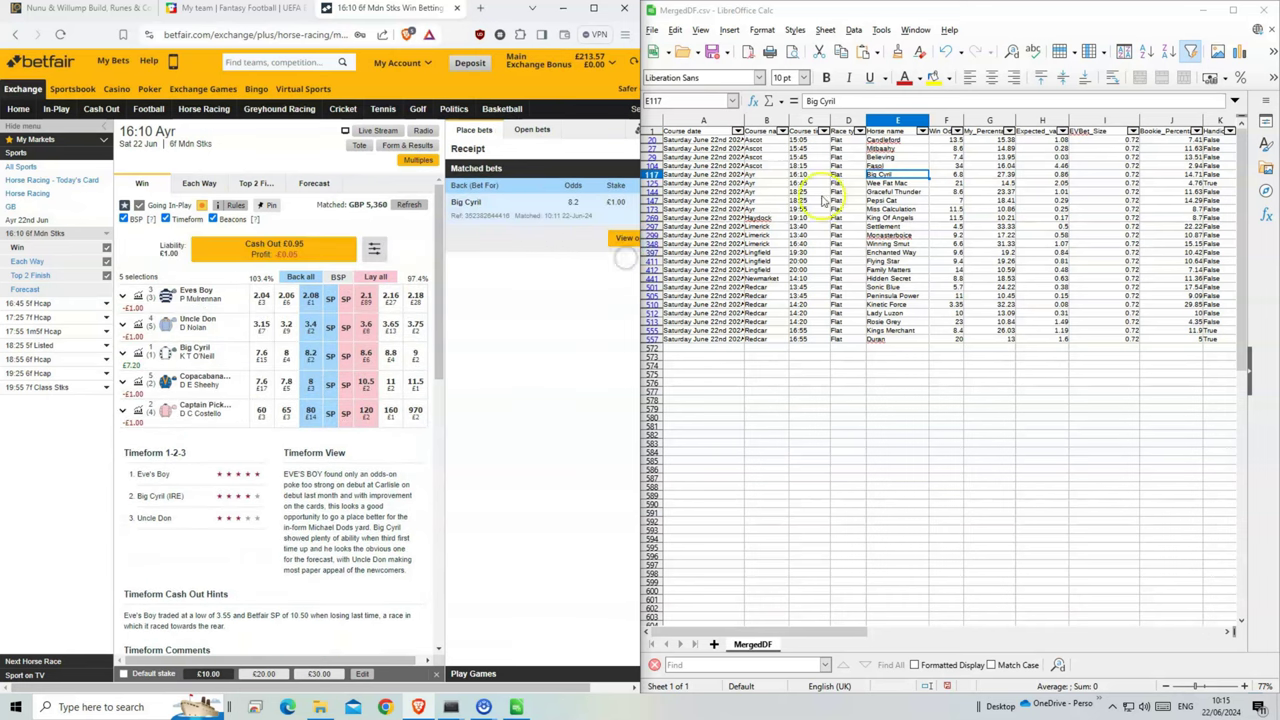
Place a £1 back bet on Wee Fat Mac at odds of 23 in the 16:45 Ayr win market.
left_click(885, 183)
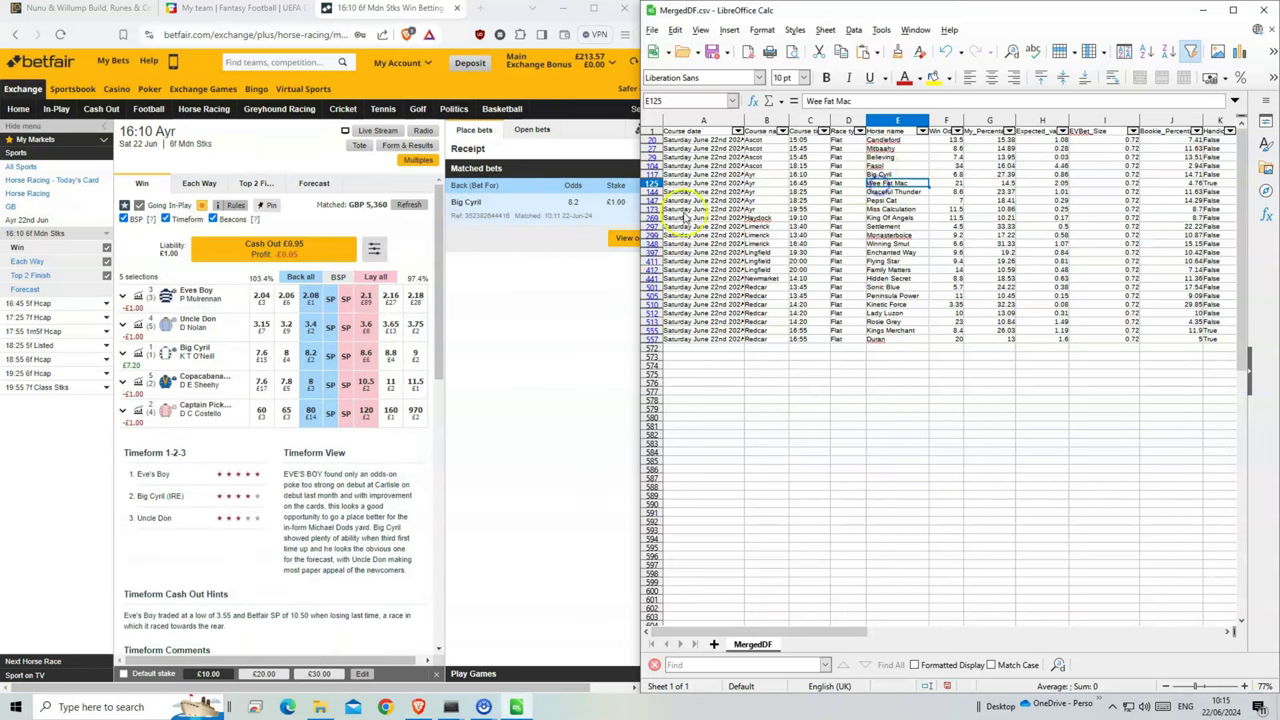
left_click(35, 317)
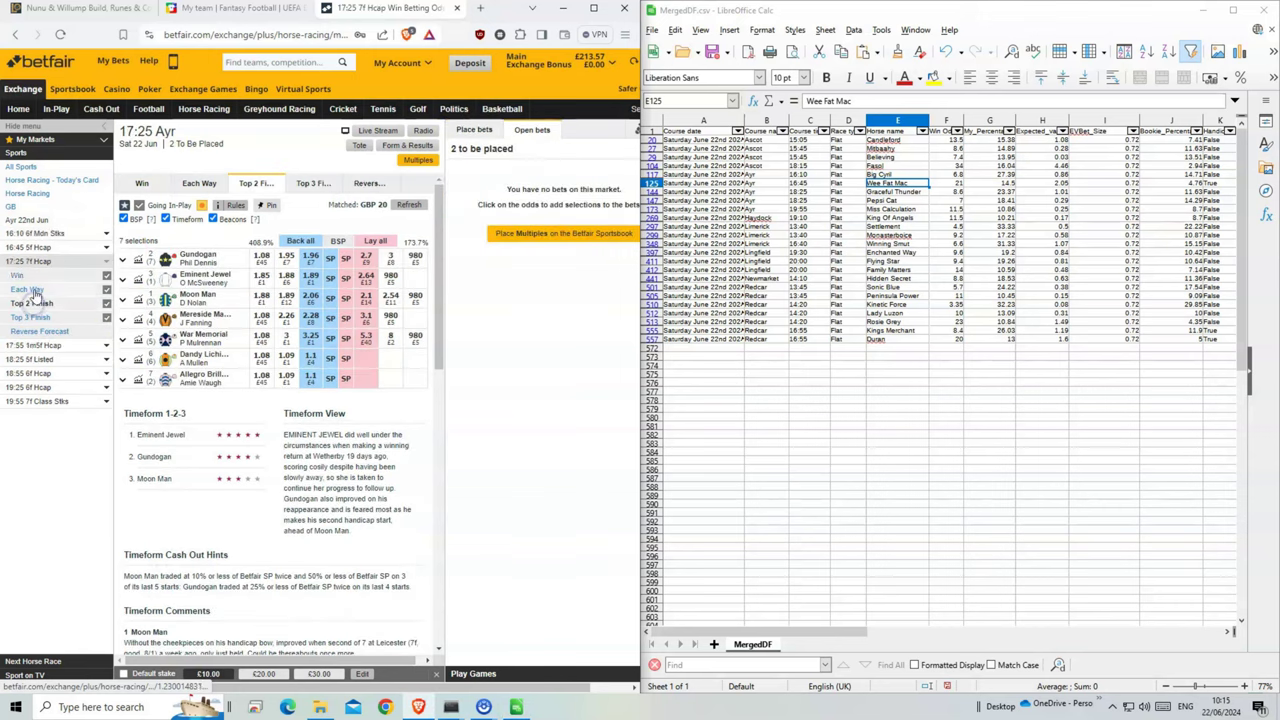
left_click(35, 247)
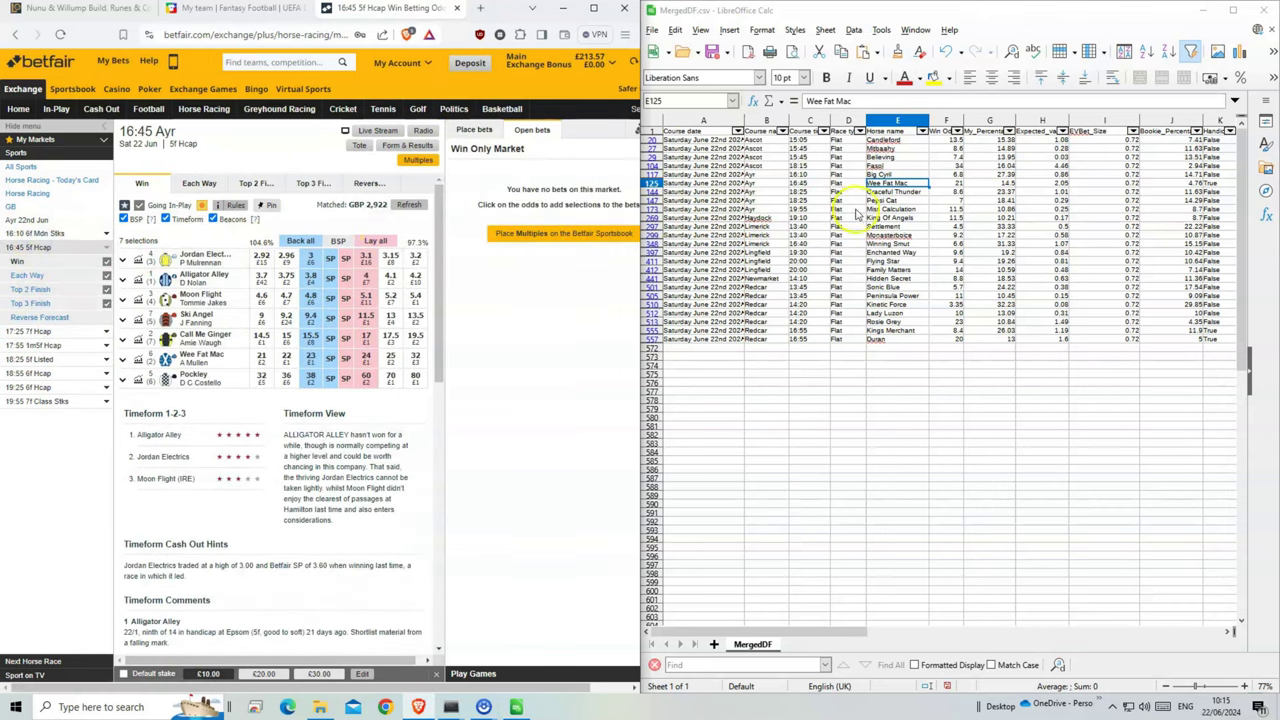
left_click(310, 358)
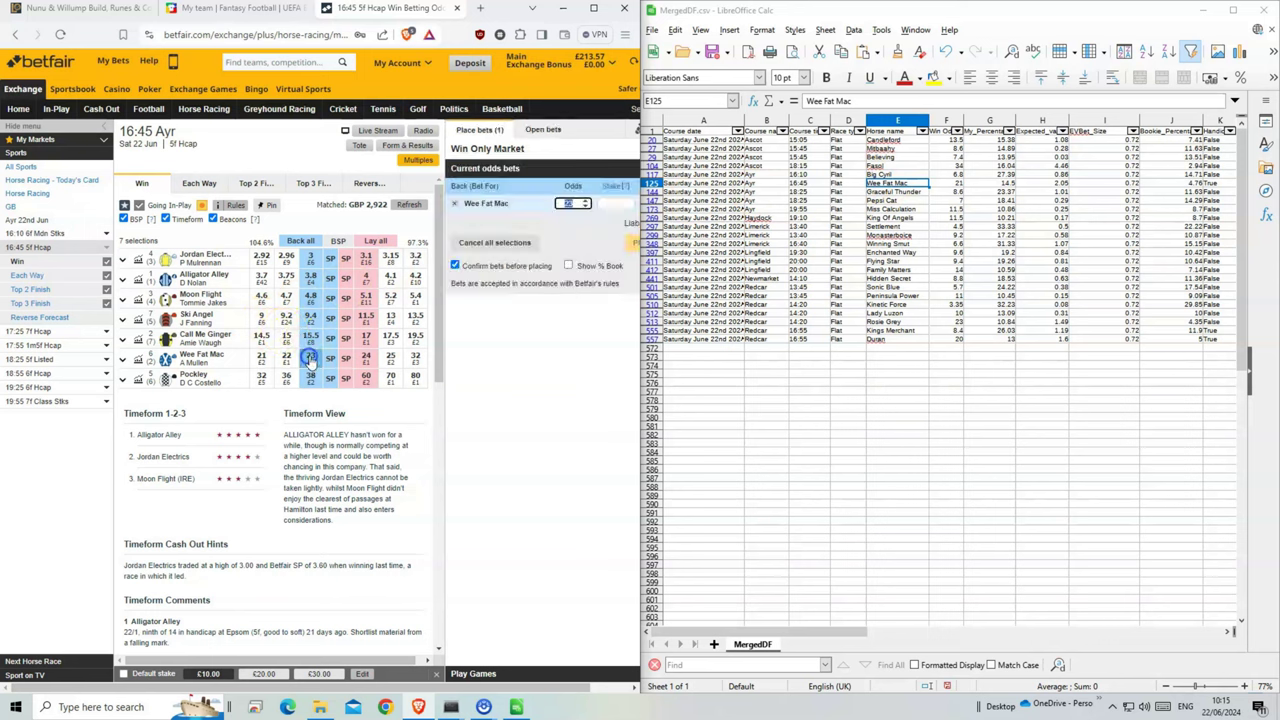
left_click(608, 204)
type("1")
left_click(632, 243)
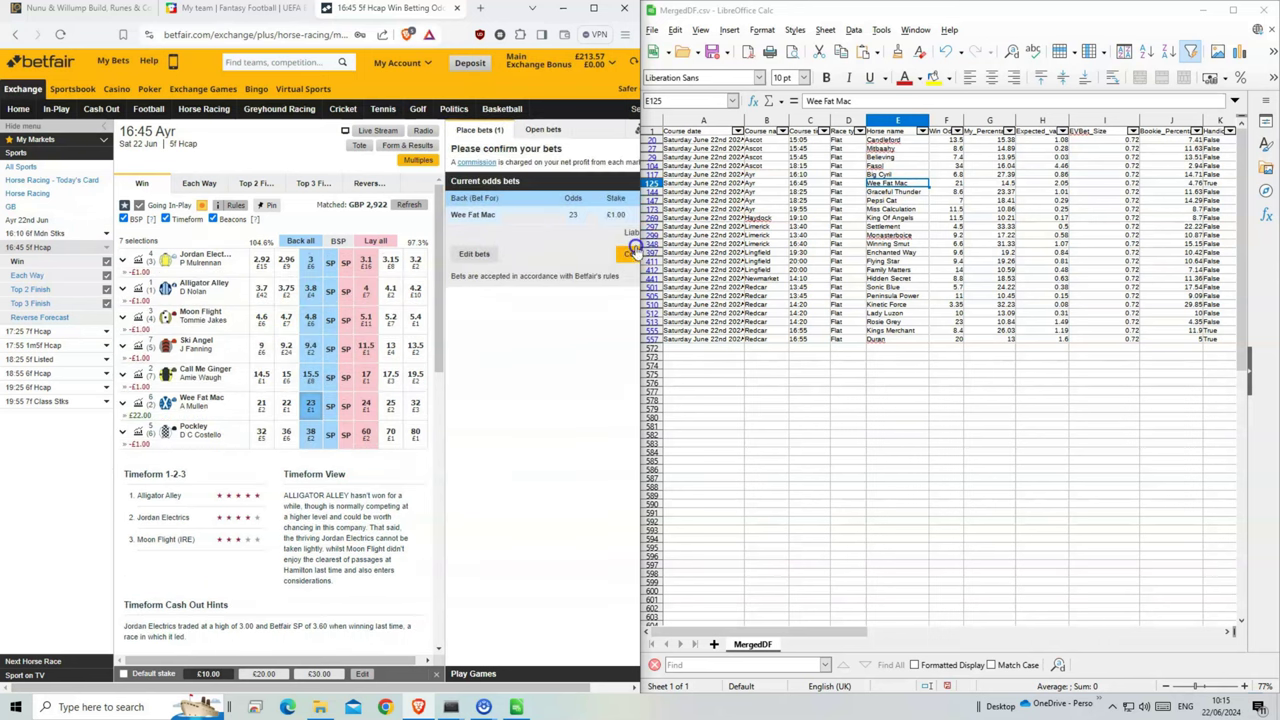
left_click(630, 258)
Add back selections for Graceful Thunder at 14 and Pepsi Cat at 9.8 in the 18:25 Ayr win market, checking their spreadsheet odds.
left_click(897, 191)
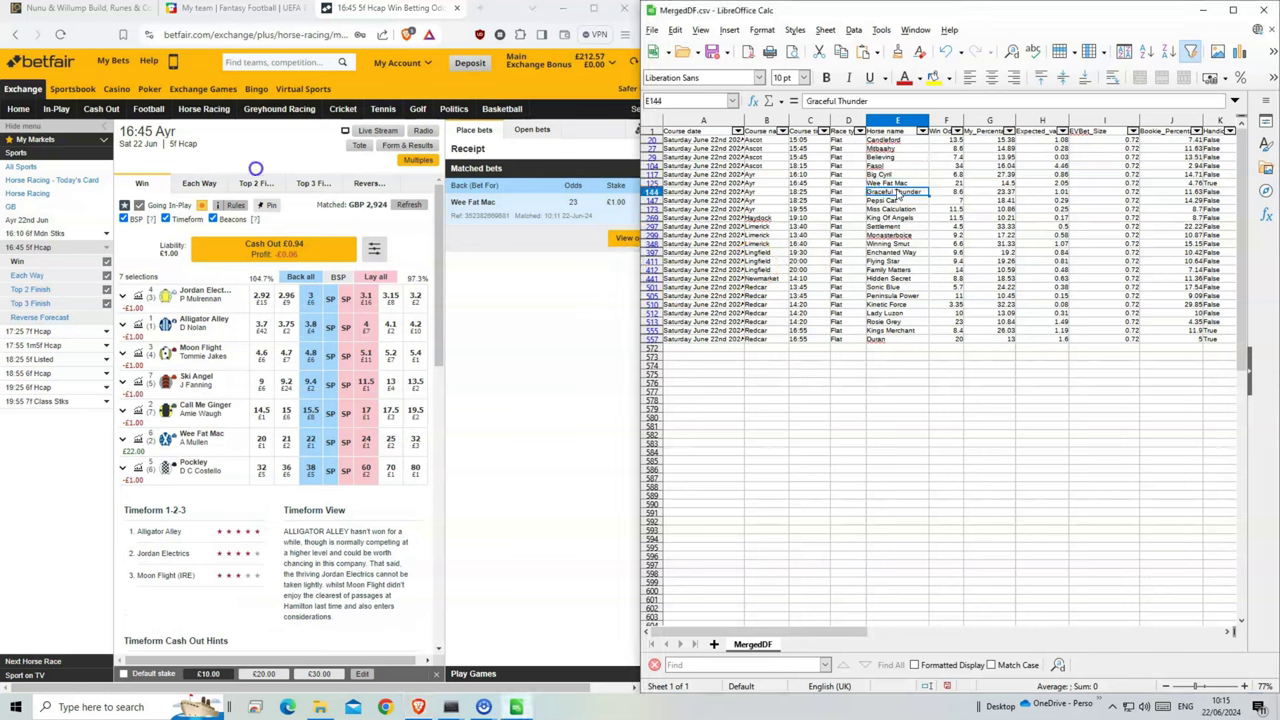
left_click(40, 359)
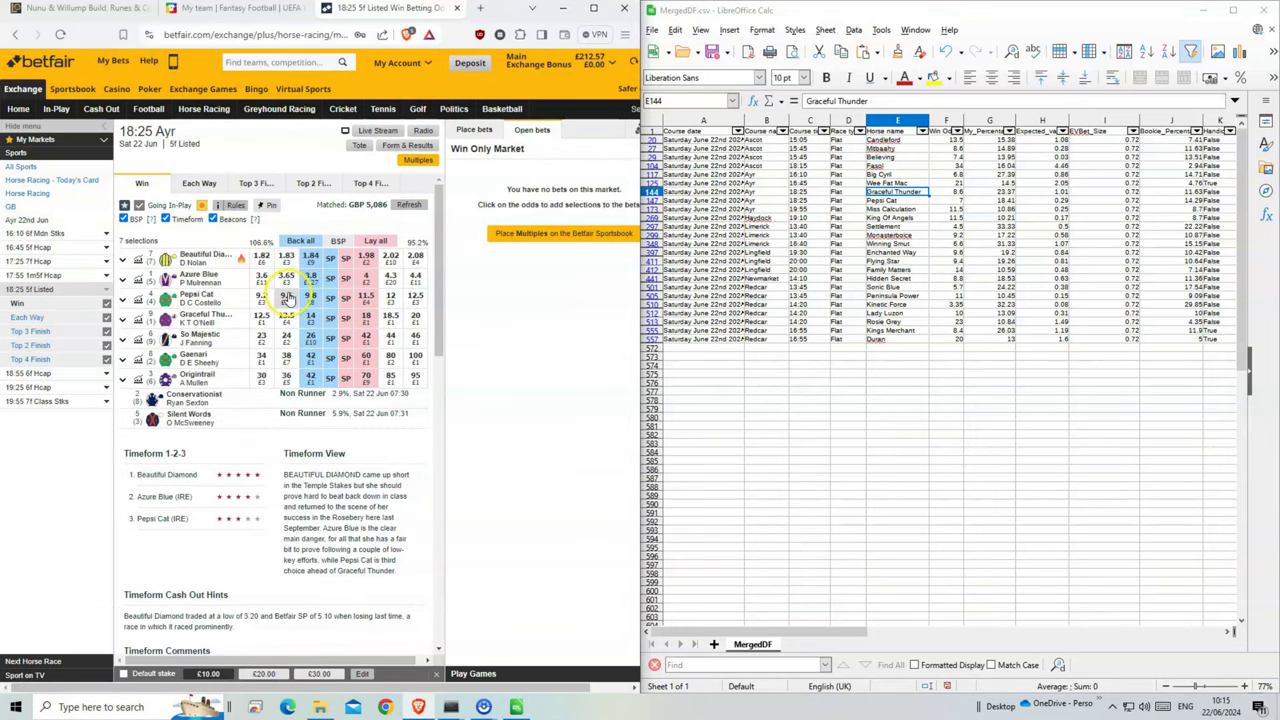
left_click(311, 319)
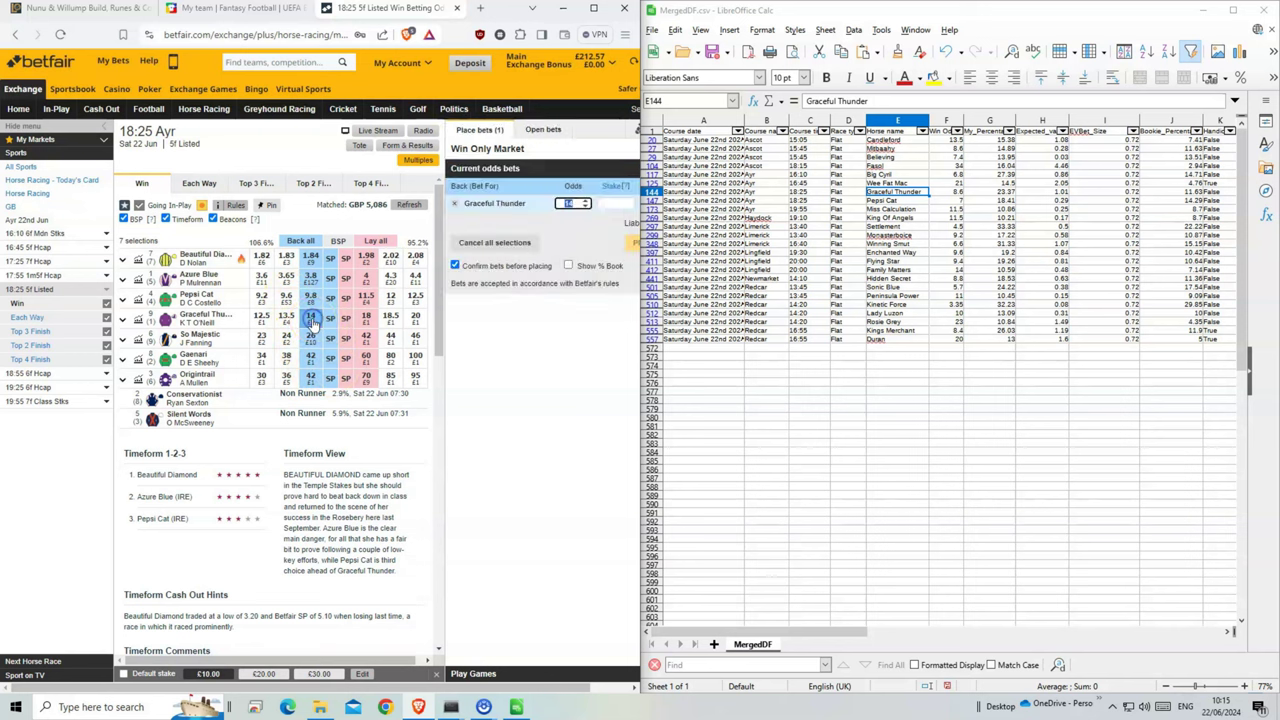
left_click(302, 354)
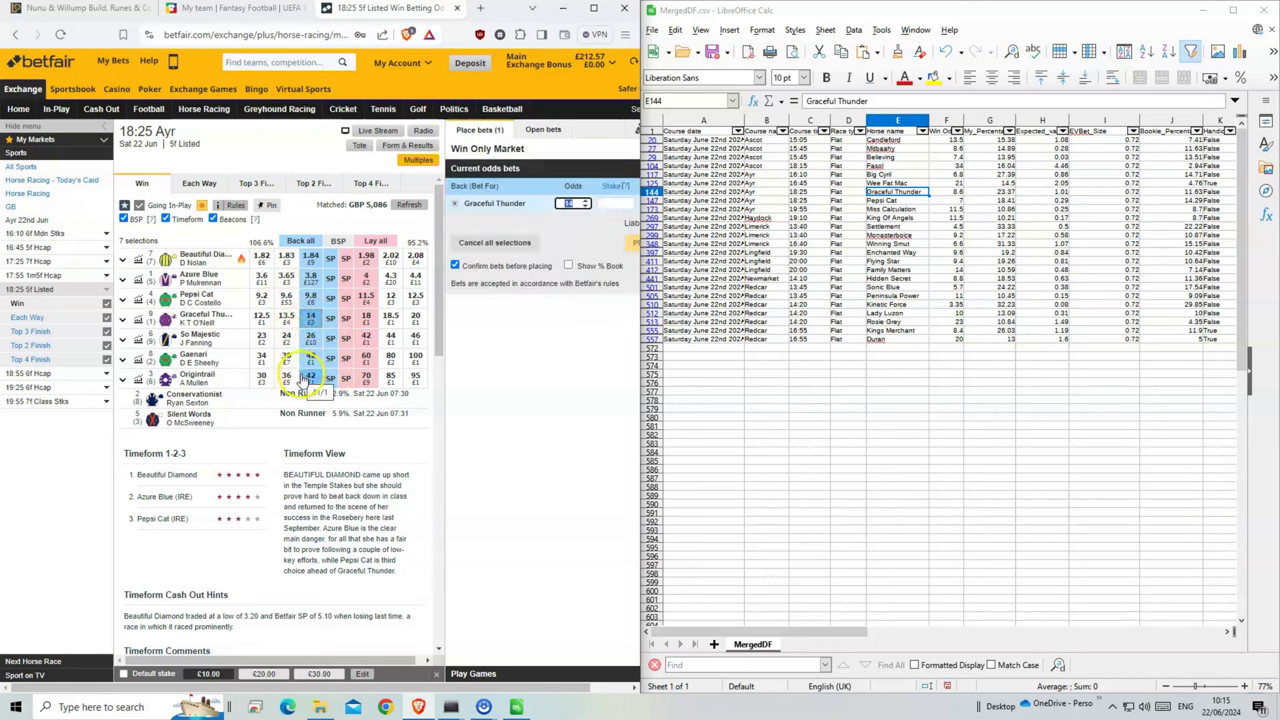
left_click(310, 298)
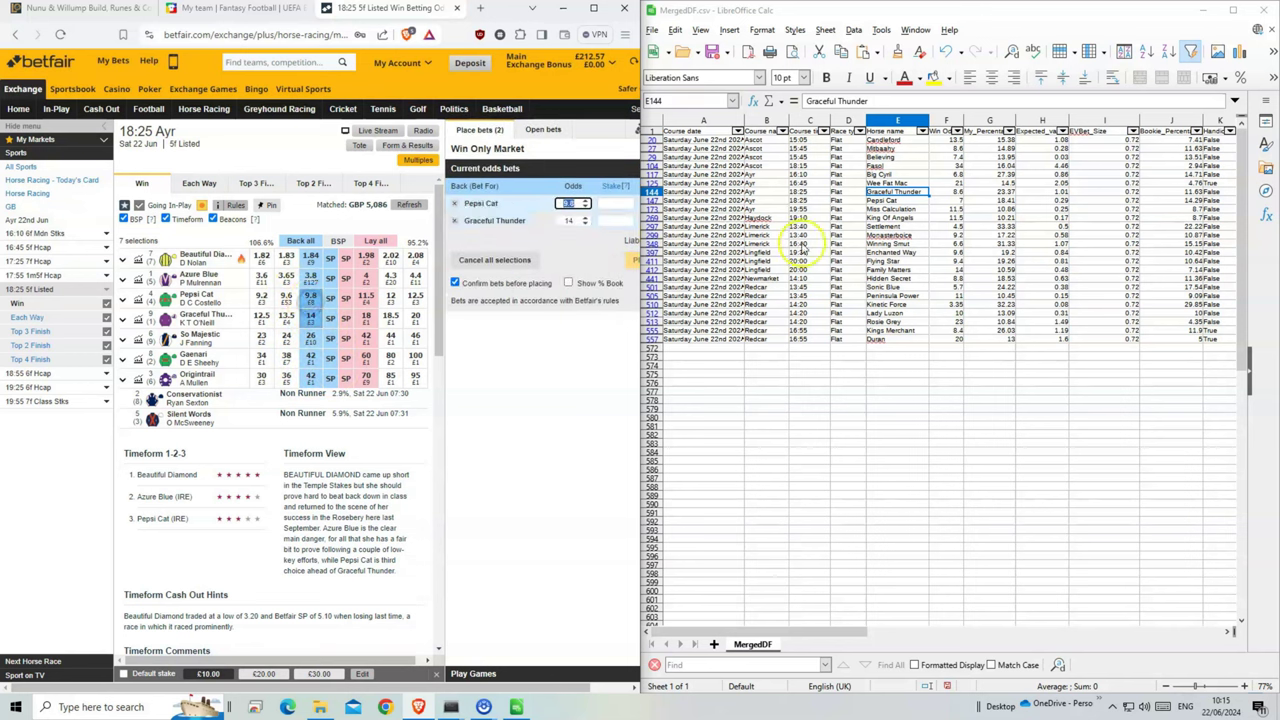
left_click_drag(953, 192, 955, 199)
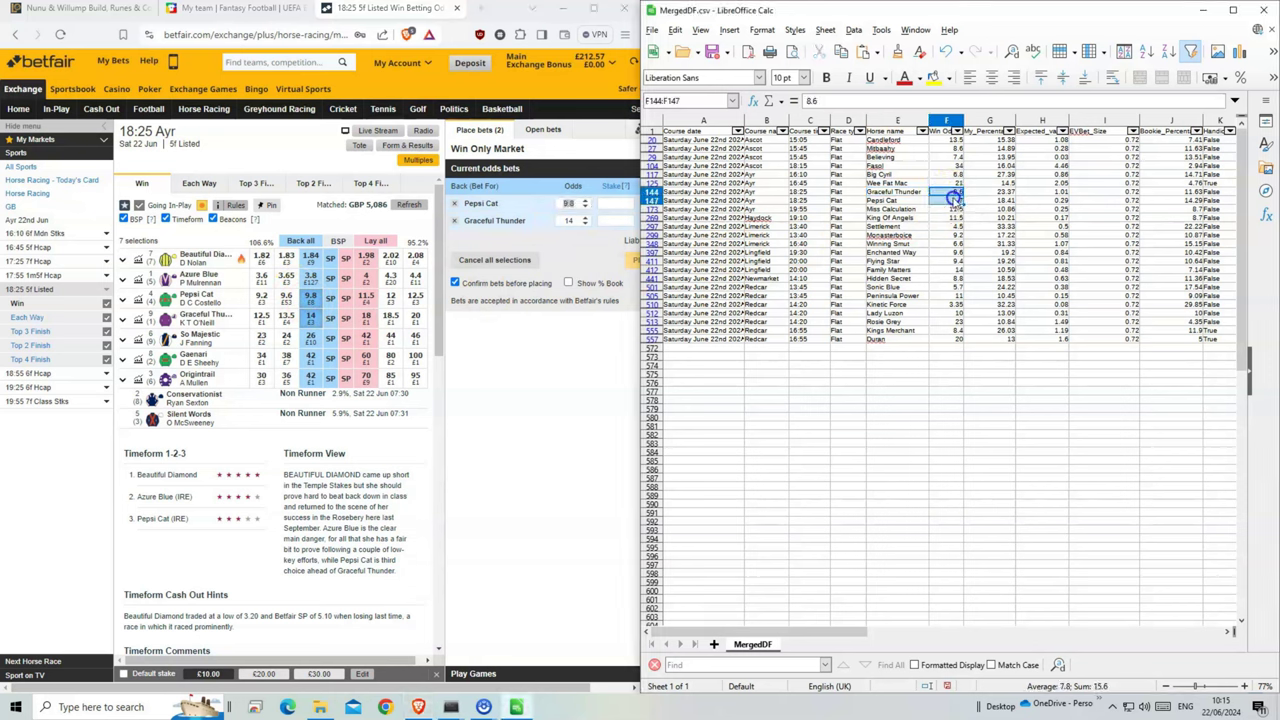
Stake £1 each on Pepsi Cat and Graceful Thunder and place both bets.
left_click(614, 203)
type("1")
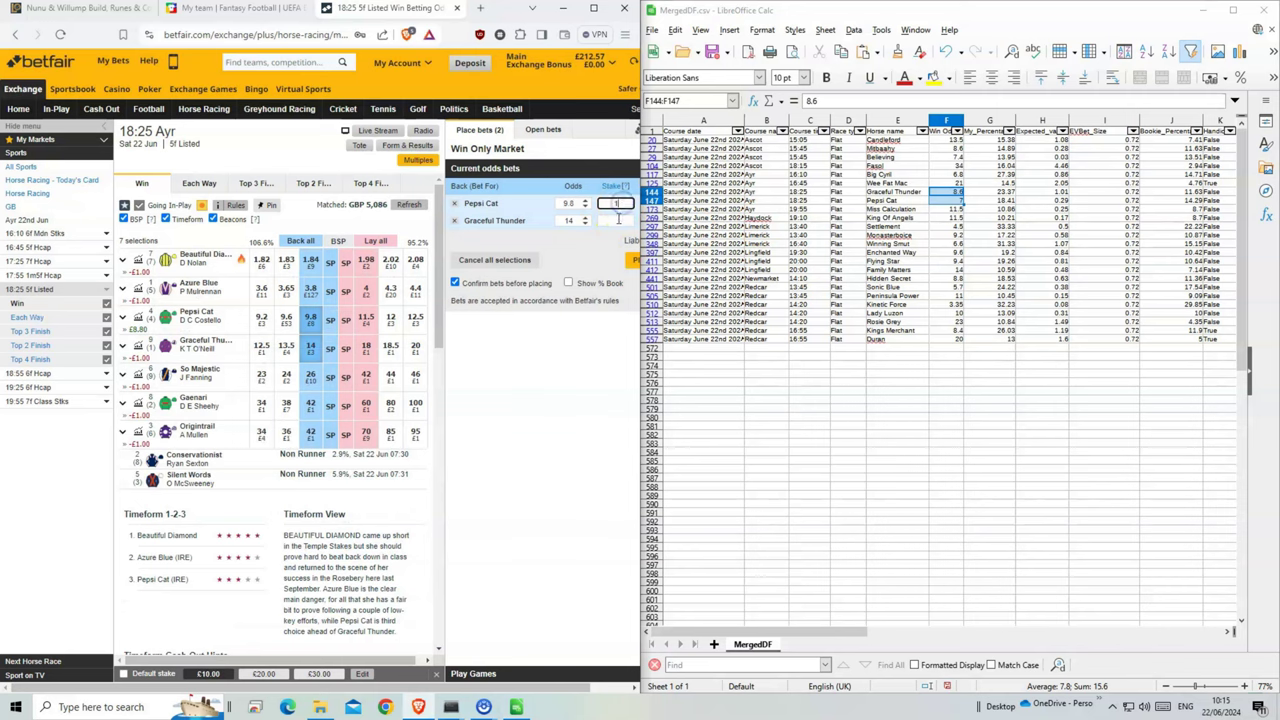
left_click(616, 221)
type("1")
left_click(634, 262)
left_click(633, 266)
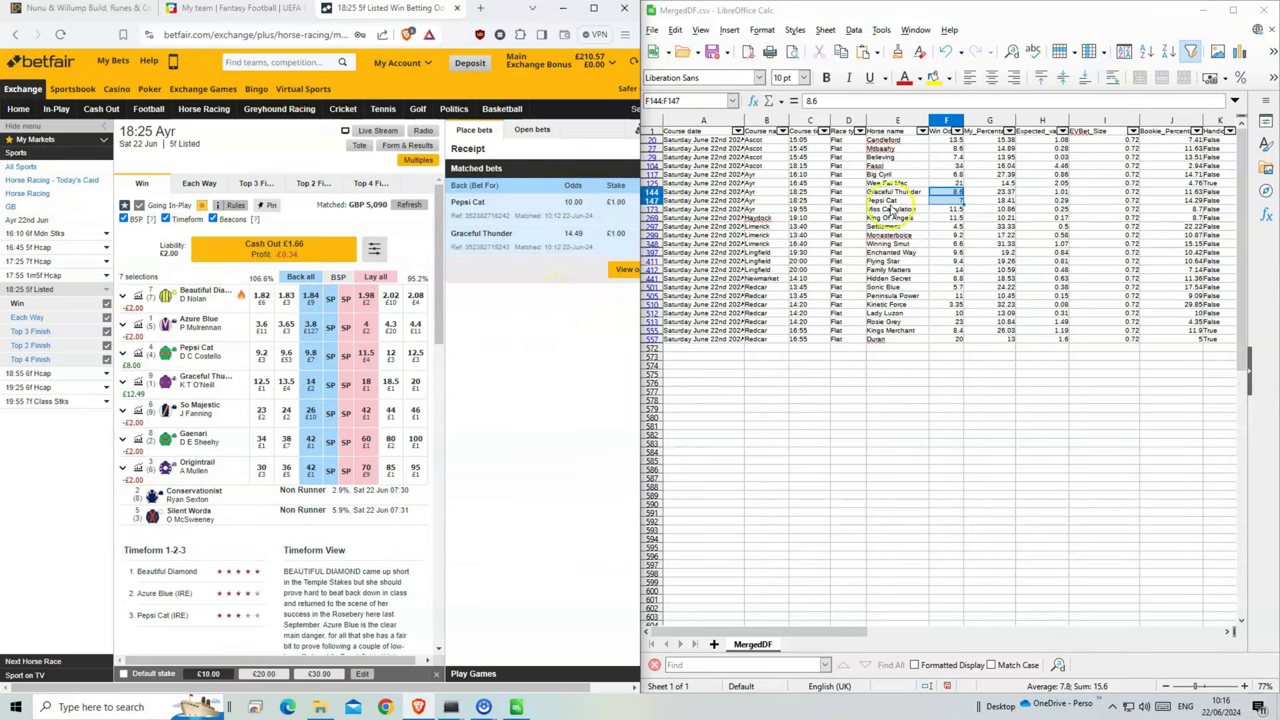
Place a £1 back bet on Miss Calculation at odds of 11.5 in the 19:55 Ayr win market.
left_click(840, 209)
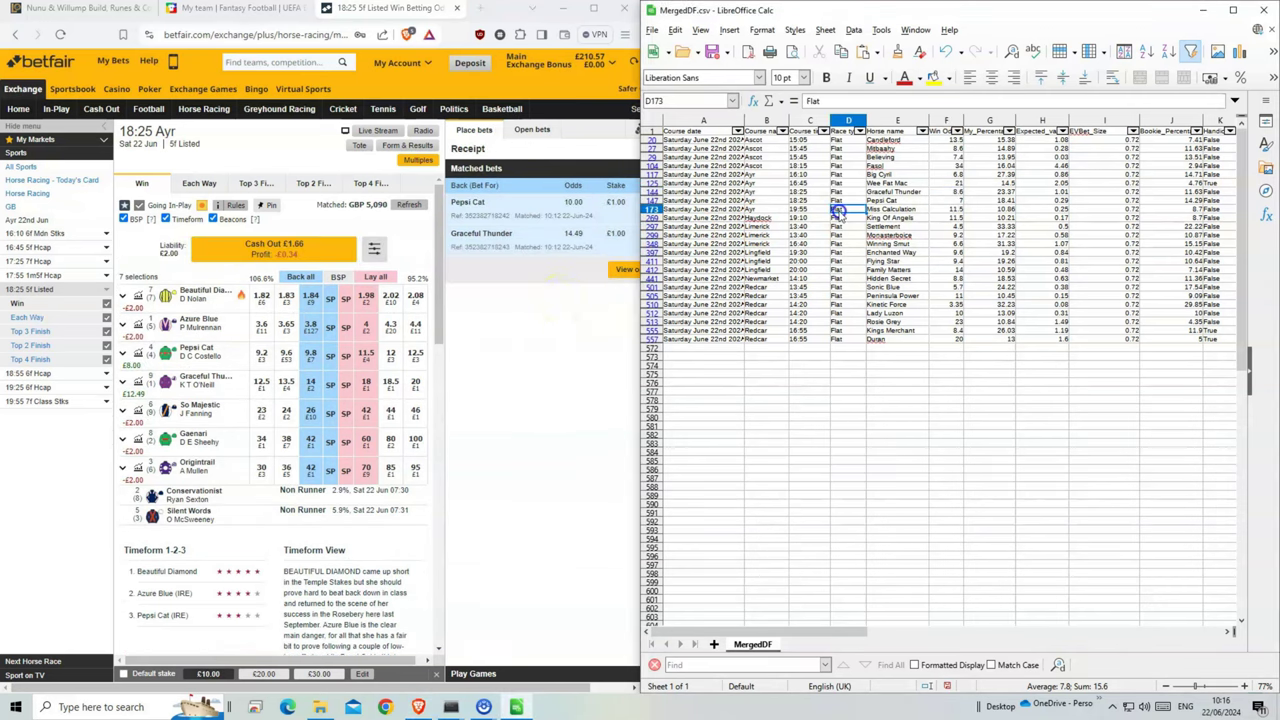
left_click(40, 401)
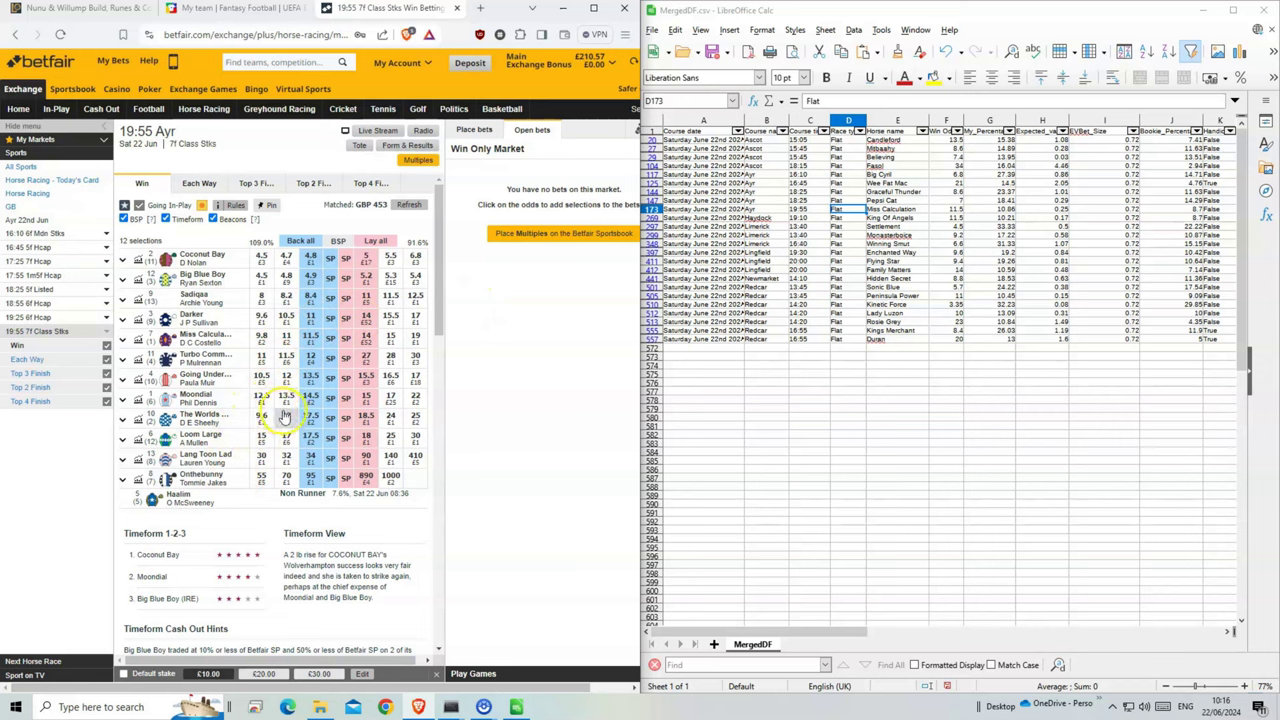
left_click(311, 336)
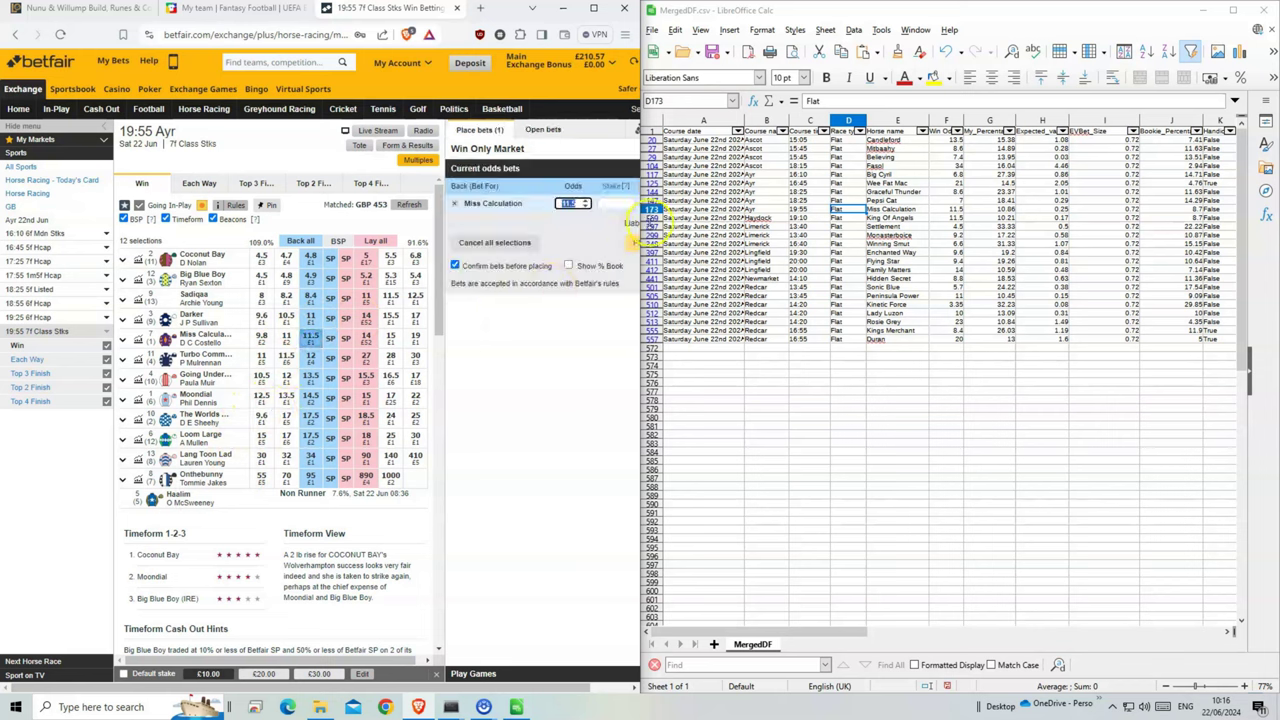
left_click(620, 206)
type("1")
left_click(628, 243)
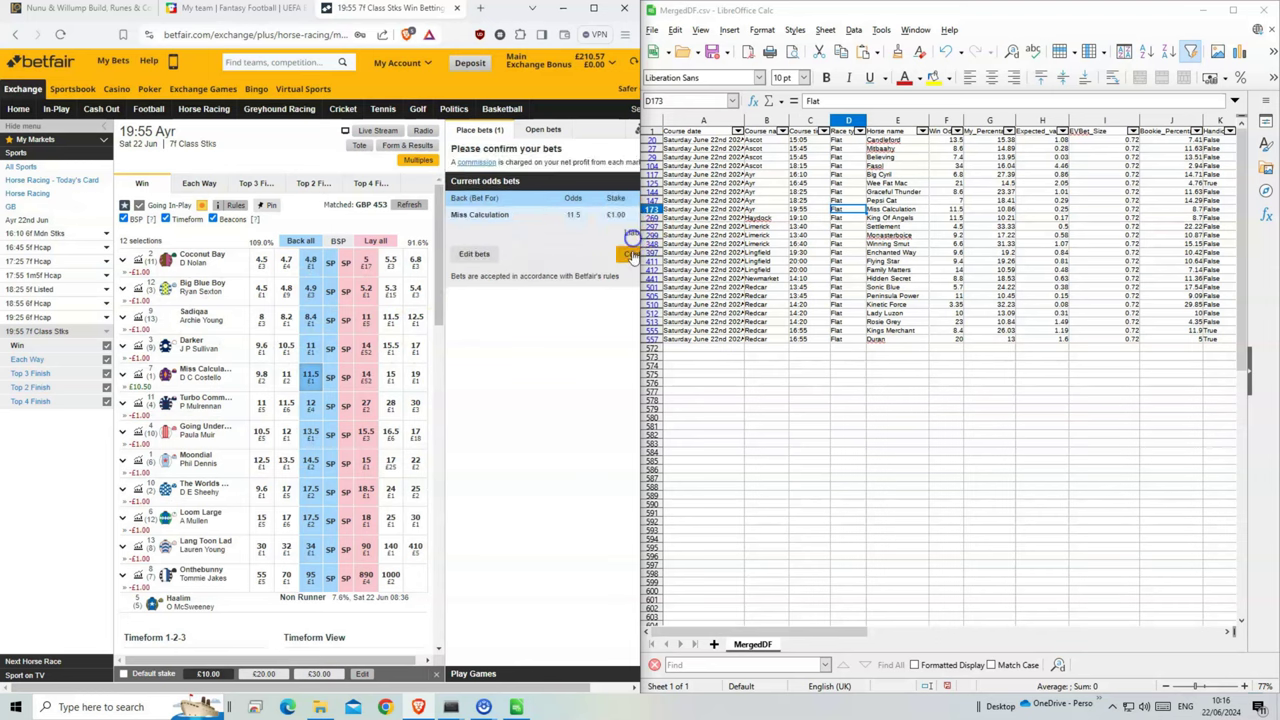
left_click(628, 251)
left_click(392, 300)
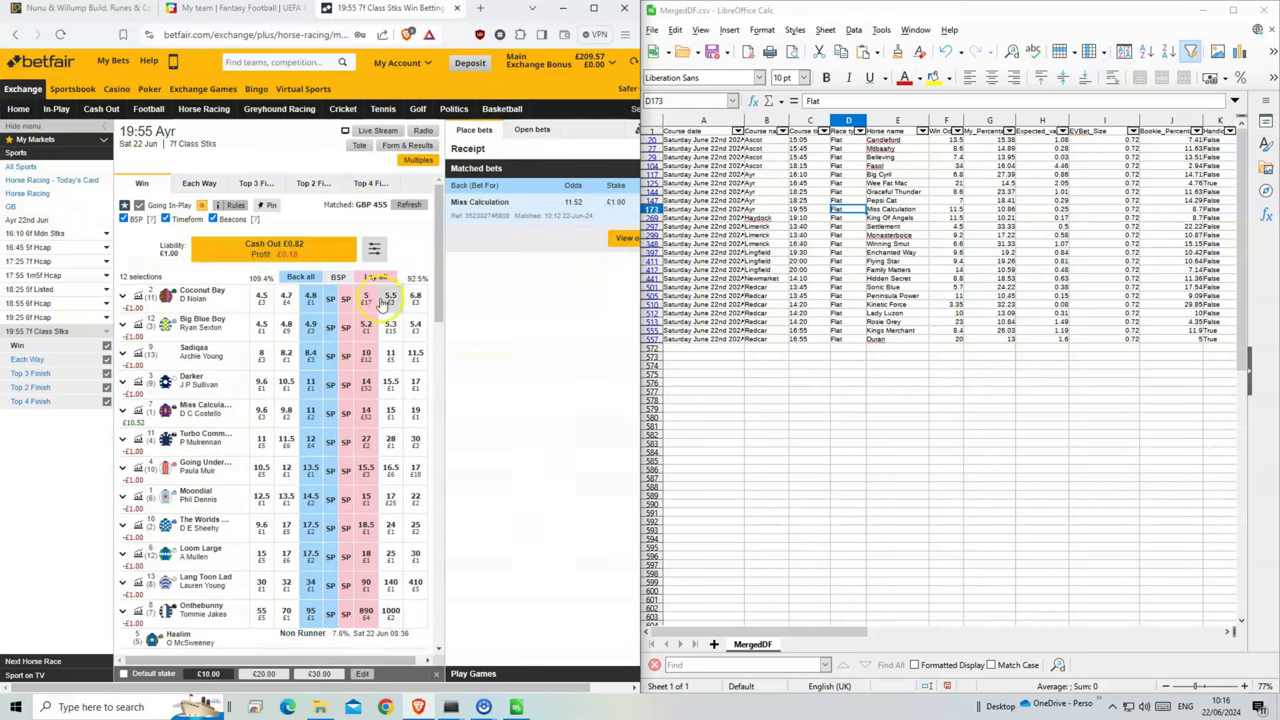
Place a £1 back bet on King Of Angels in the 19:10 Haydock win market, with the odds set to 11.5.
left_click(758, 217)
left_click(204, 109)
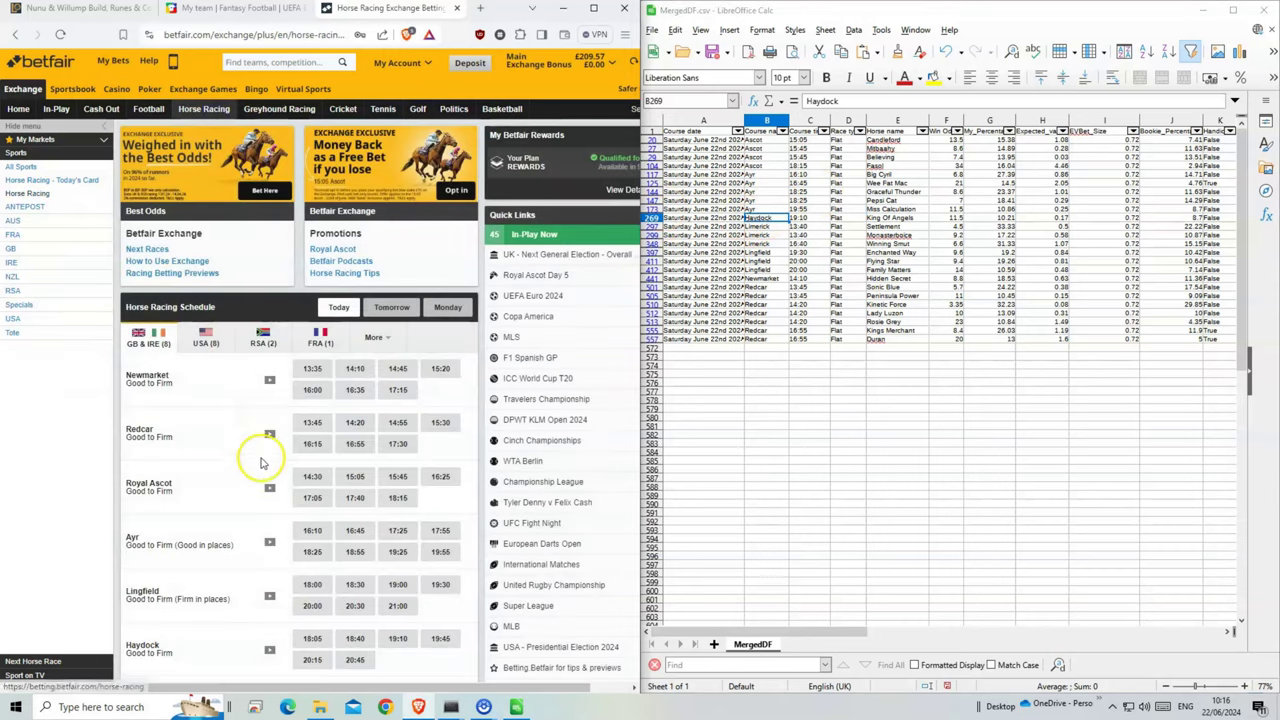
scroll(260, 463, "down", 2)
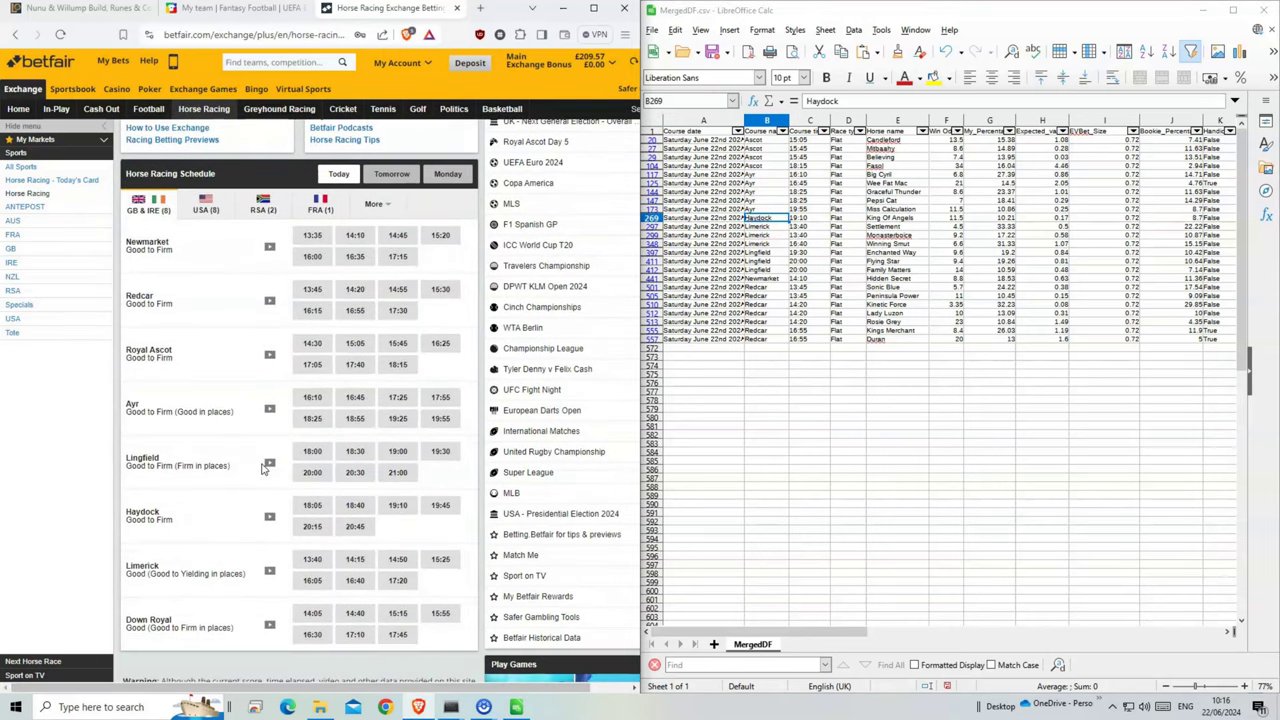
left_click(397, 505)
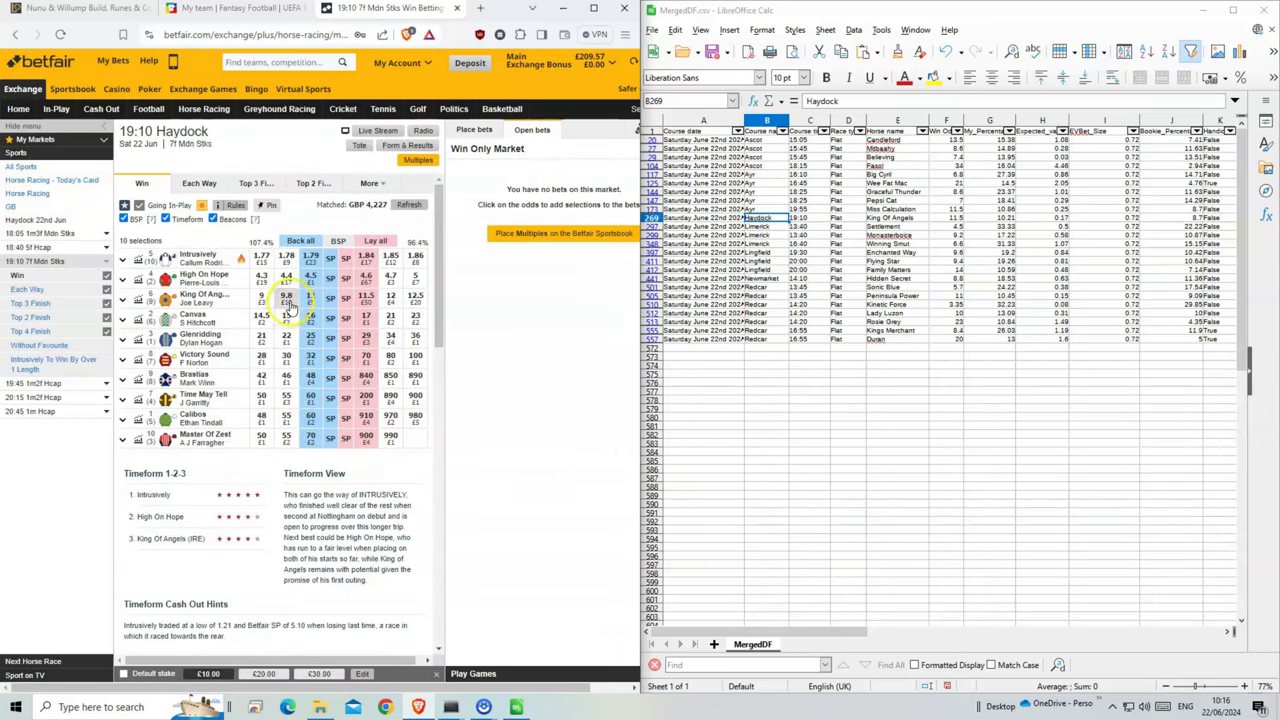
left_click(308, 298)
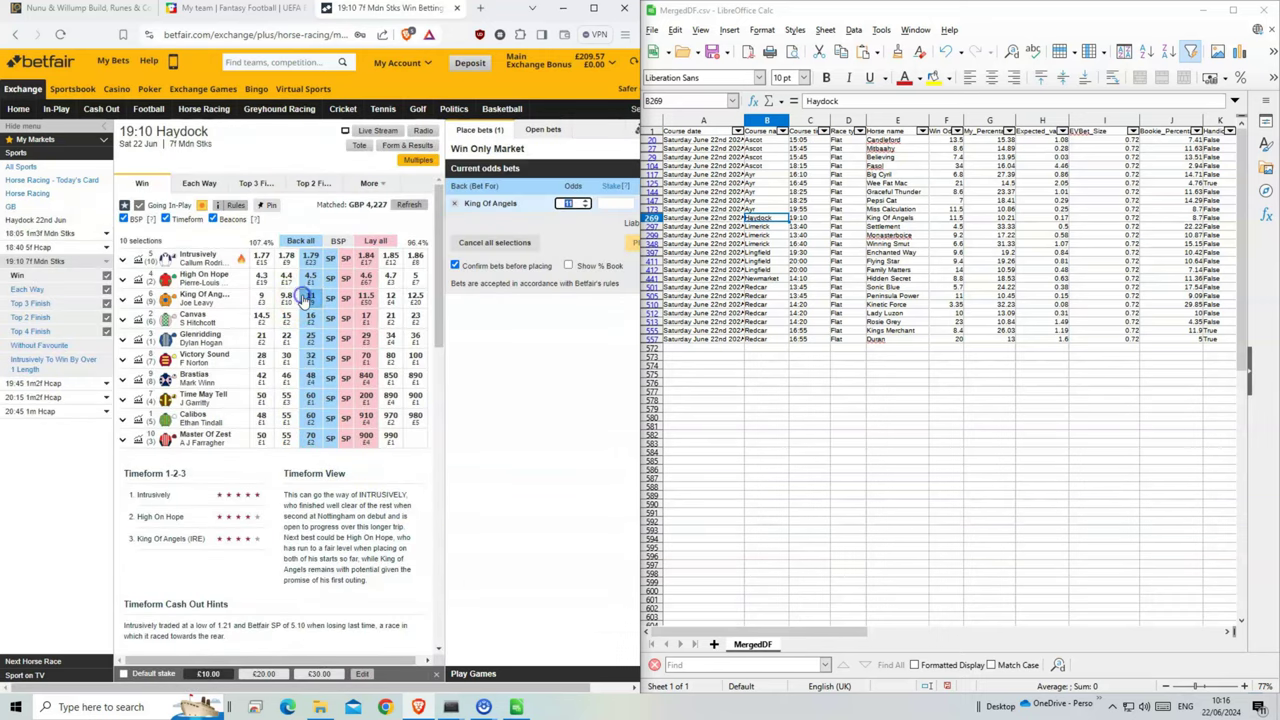
left_click(603, 204)
type("1")
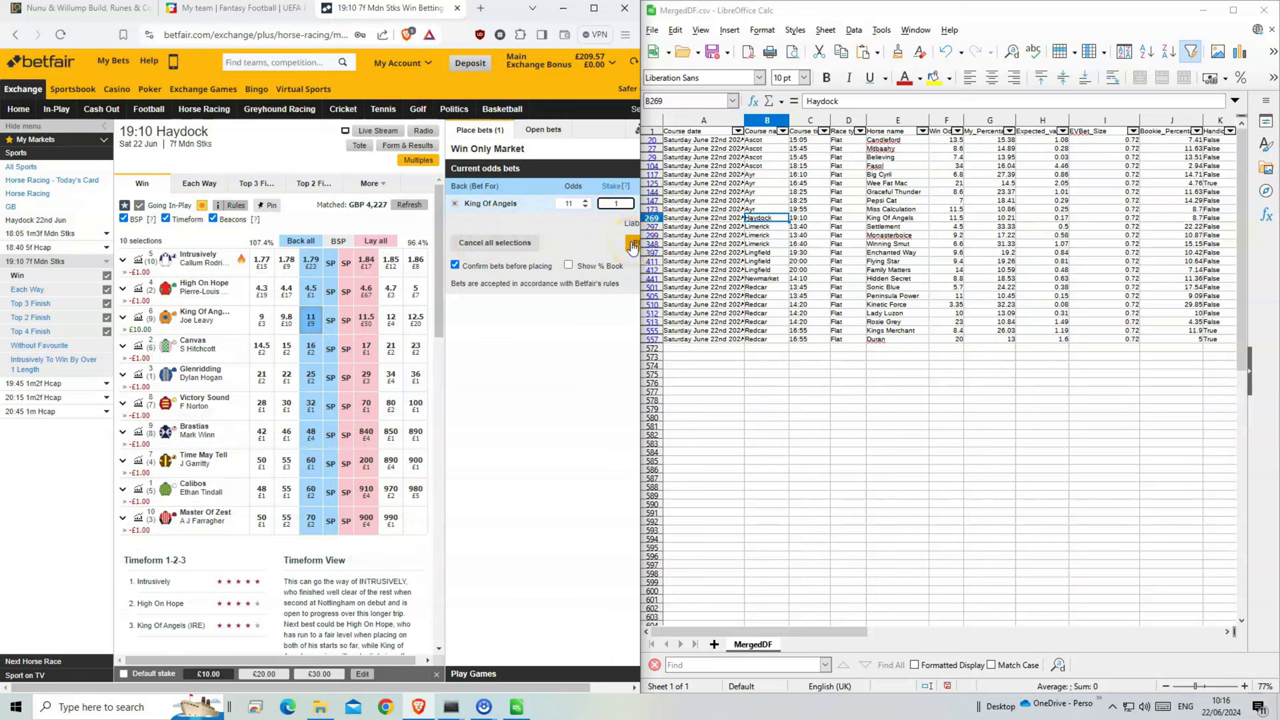
left_click(578, 204)
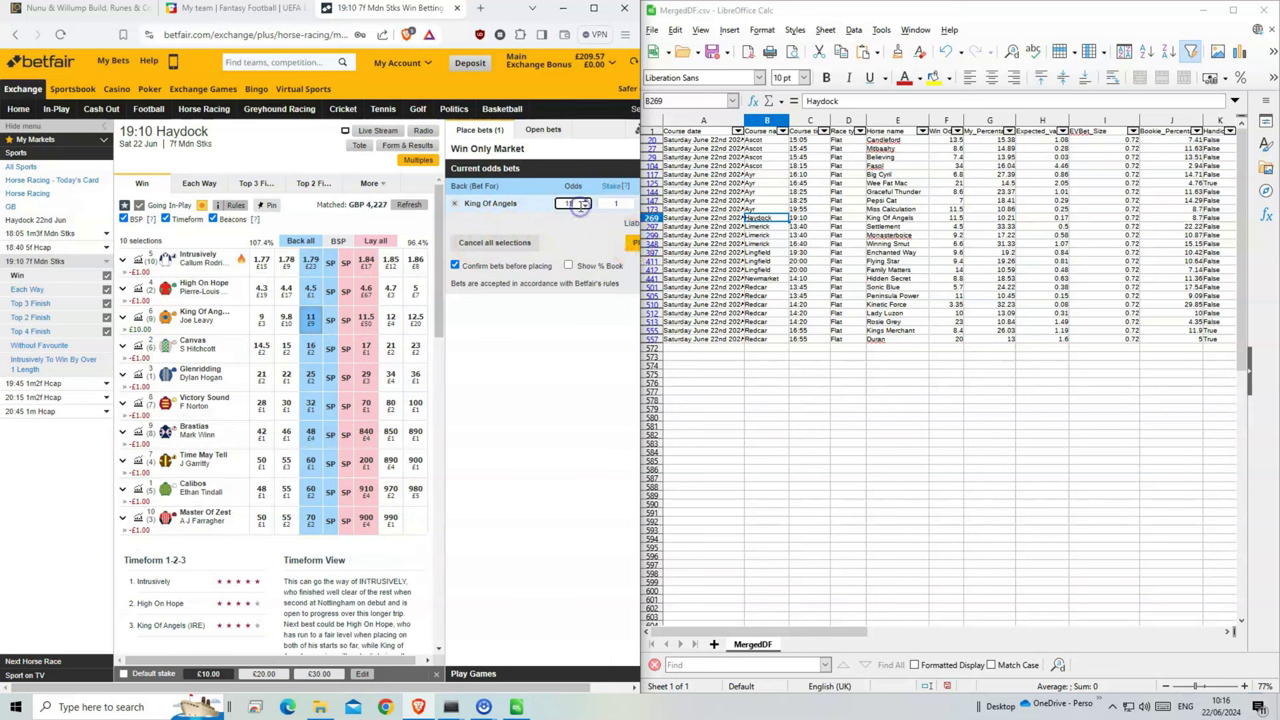
left_click(630, 240)
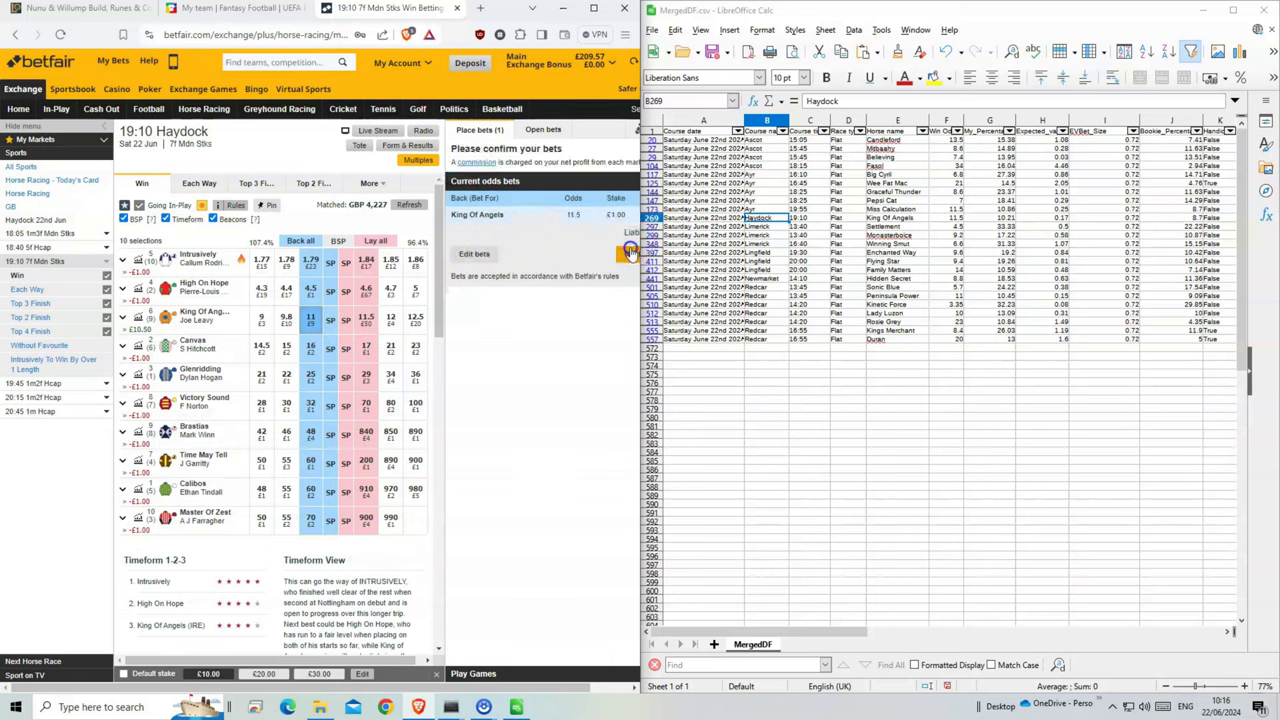
left_click(630, 250)
left_click(552, 184)
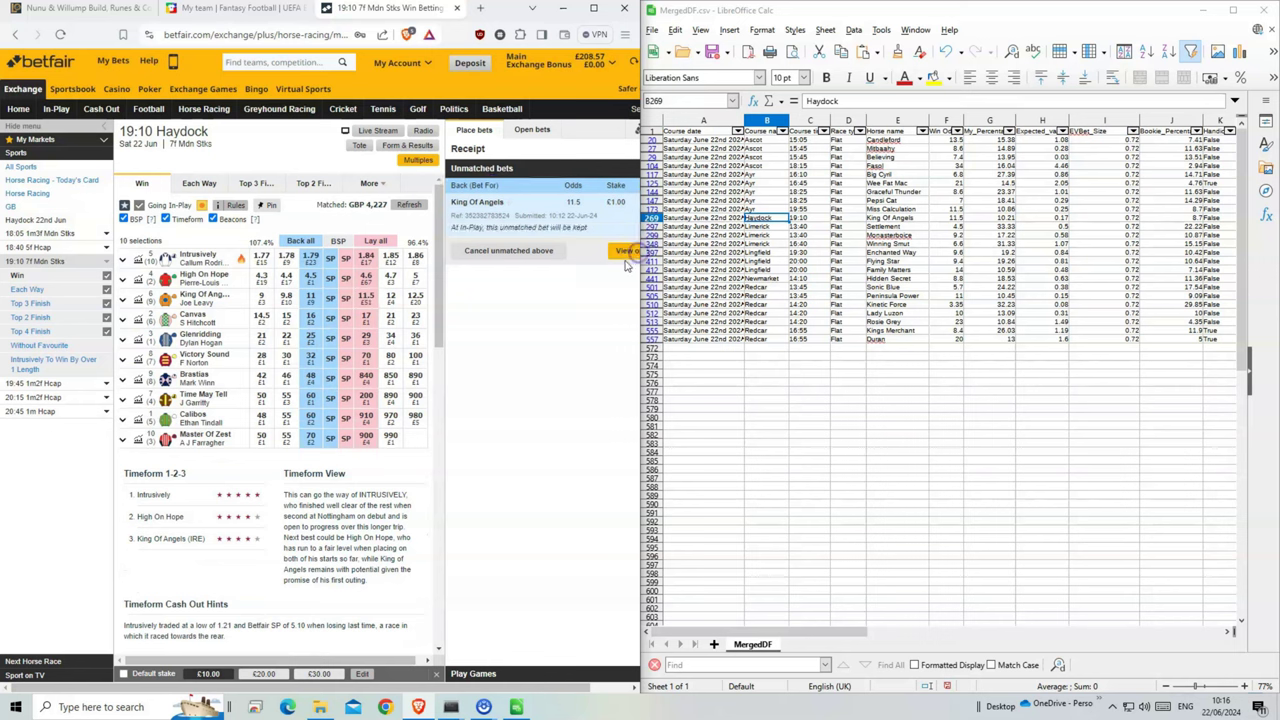
Place a £1 back bet on Settlement at odds of 4.7 in the 13:40 Limerick win market.
left_click(228, 106)
left_click(801, 227)
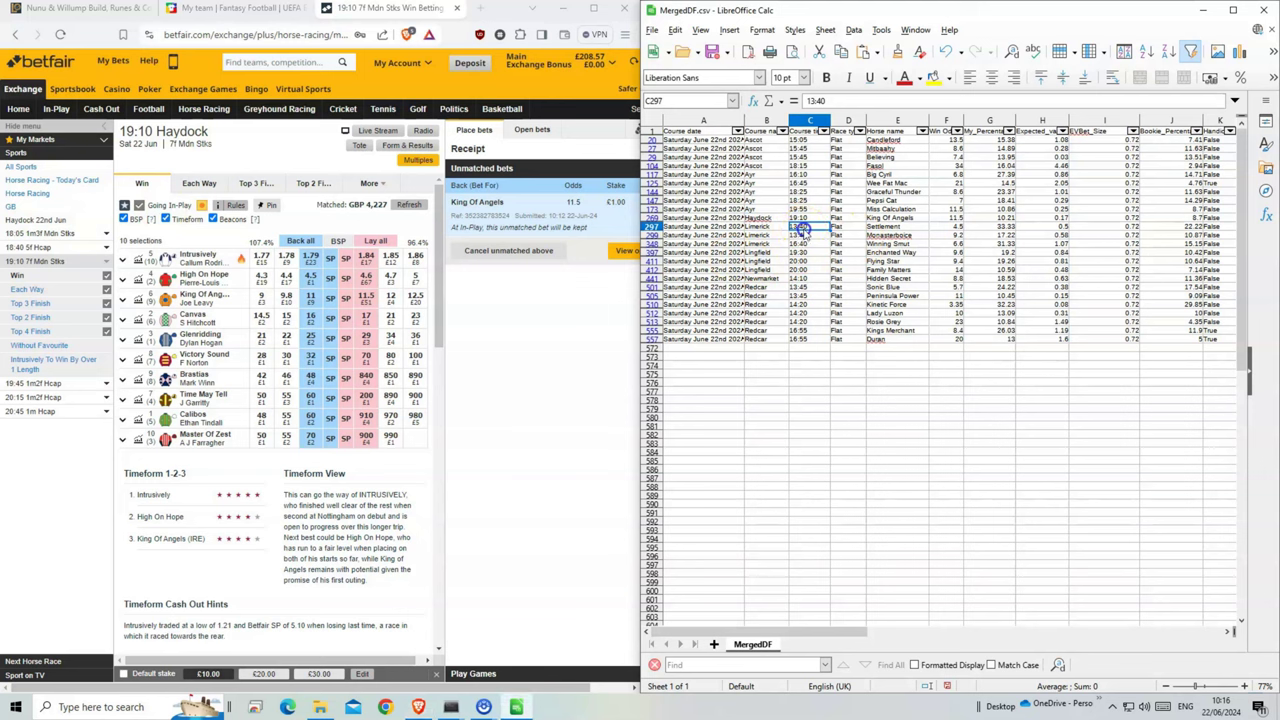
left_click(204, 108)
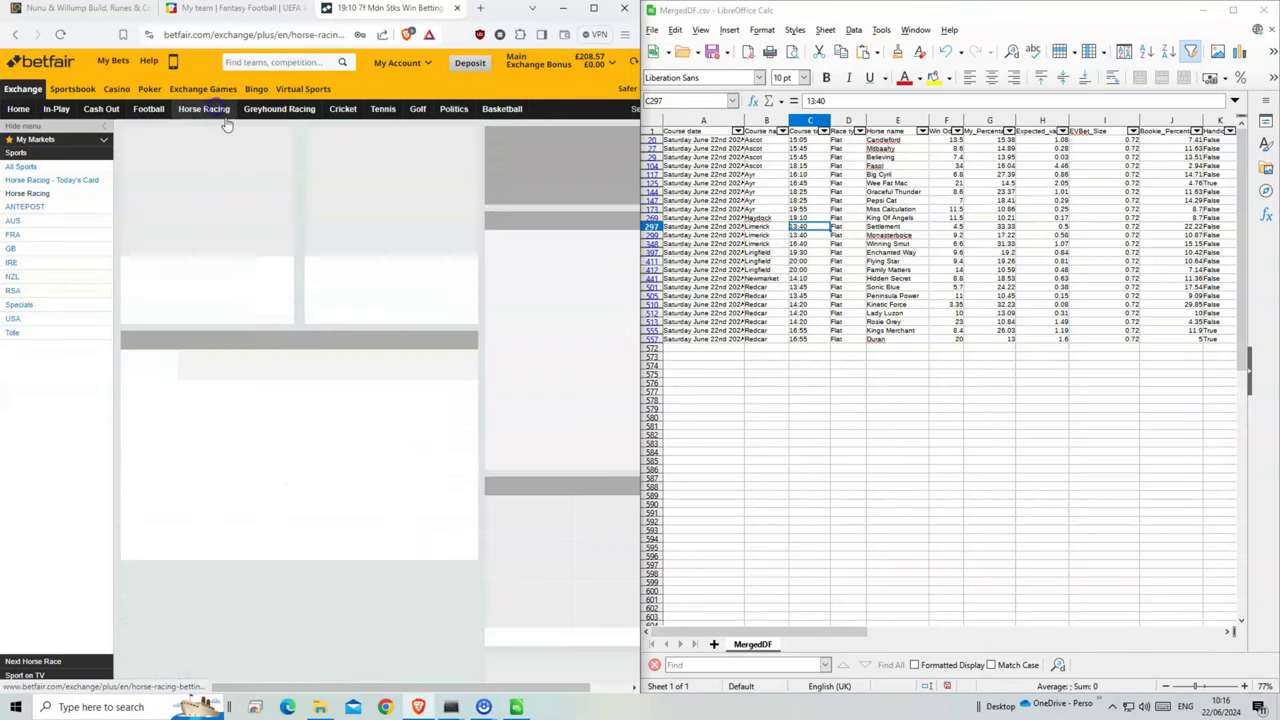
scroll(269, 460, "down", 3)
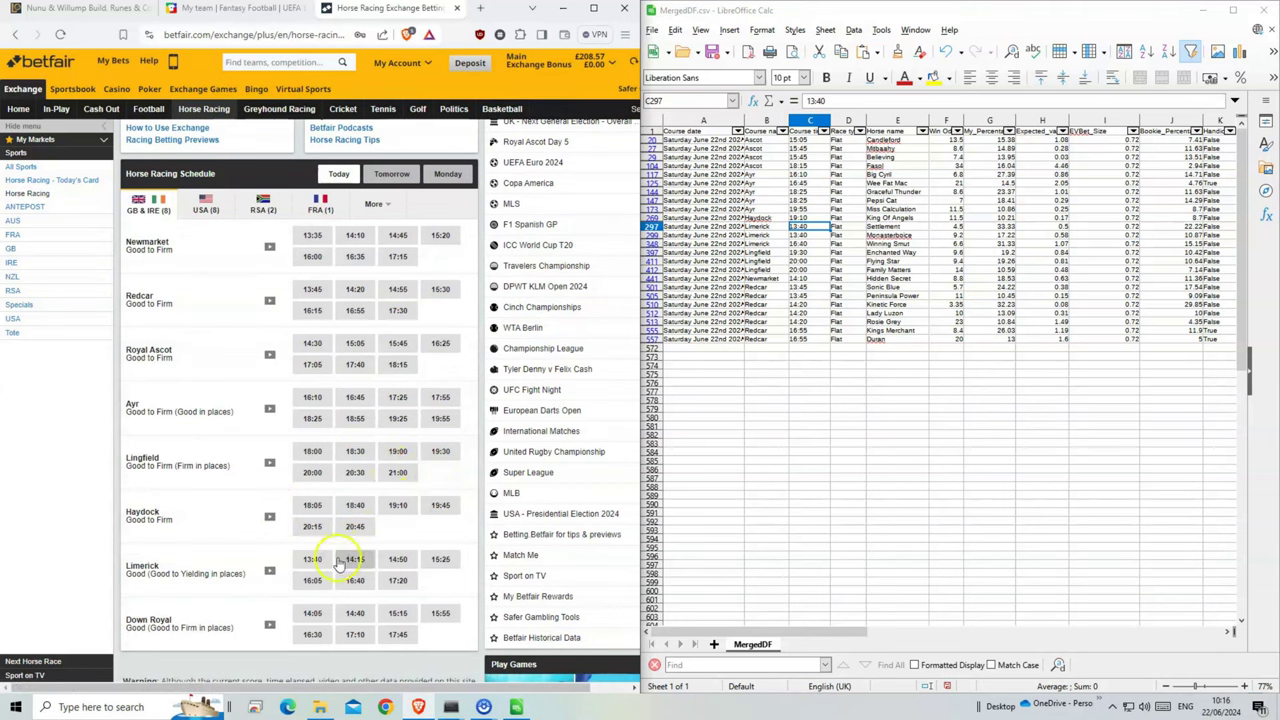
left_click(310, 558)
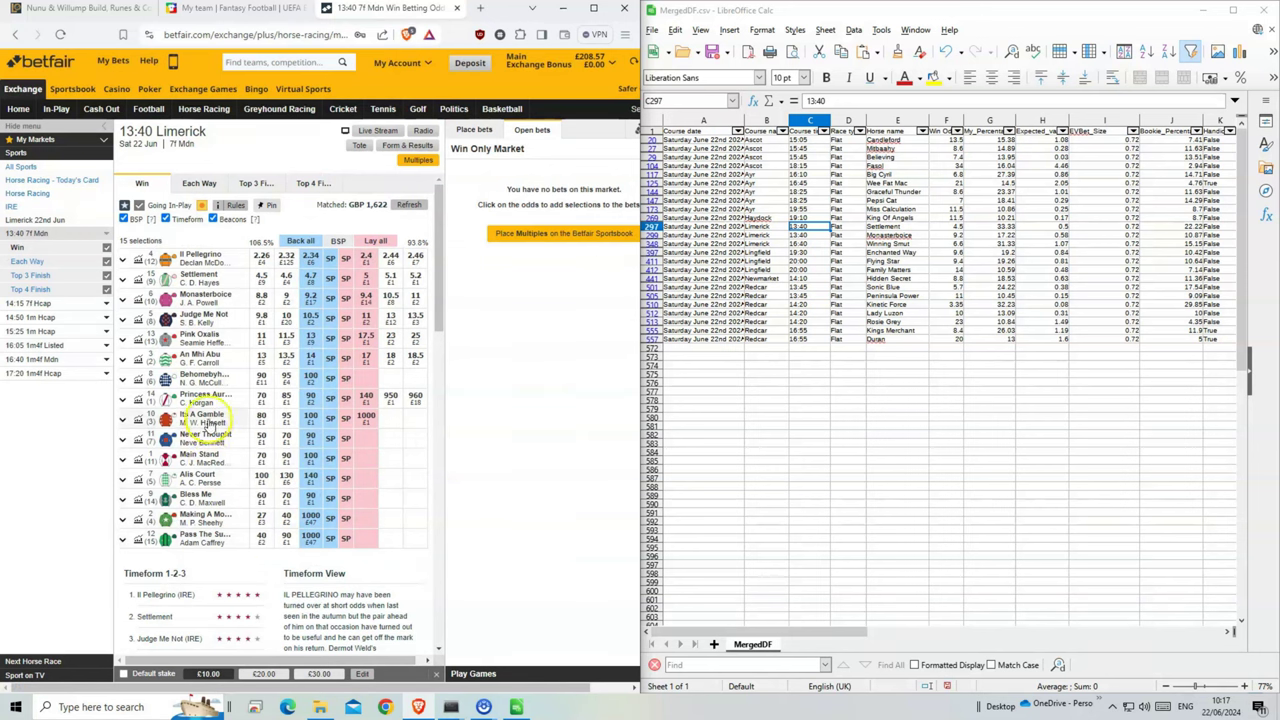
left_click(310, 279)
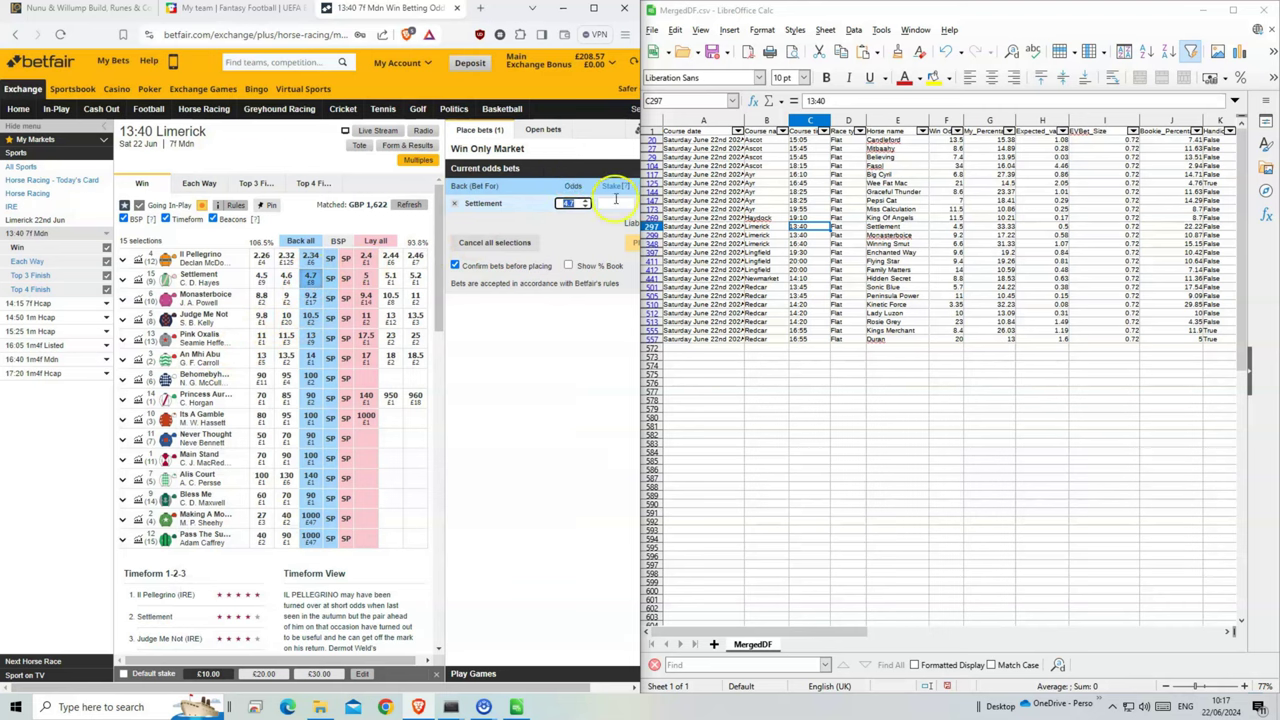
type("1")
left_click(634, 243)
left_click(629, 251)
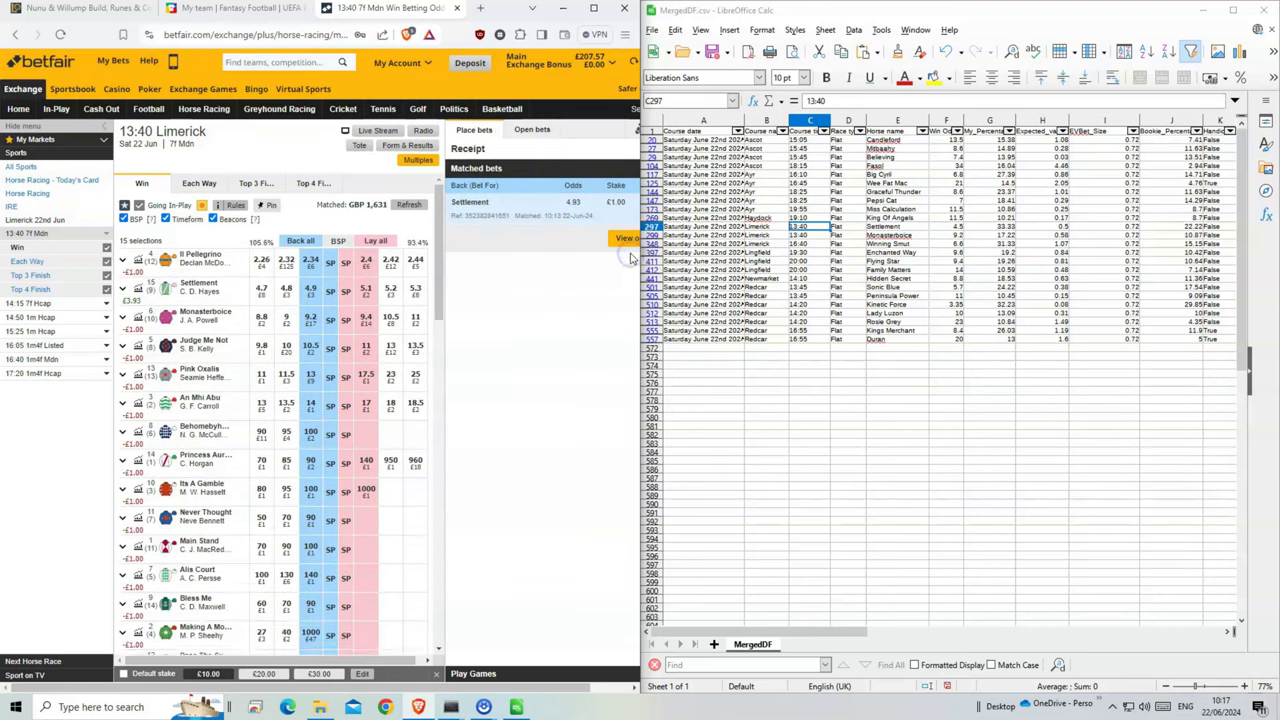
Place a £1 back bet on Monasterboice at odds of 9.2 in the 13:40 Limerick win market.
left_click(818, 236)
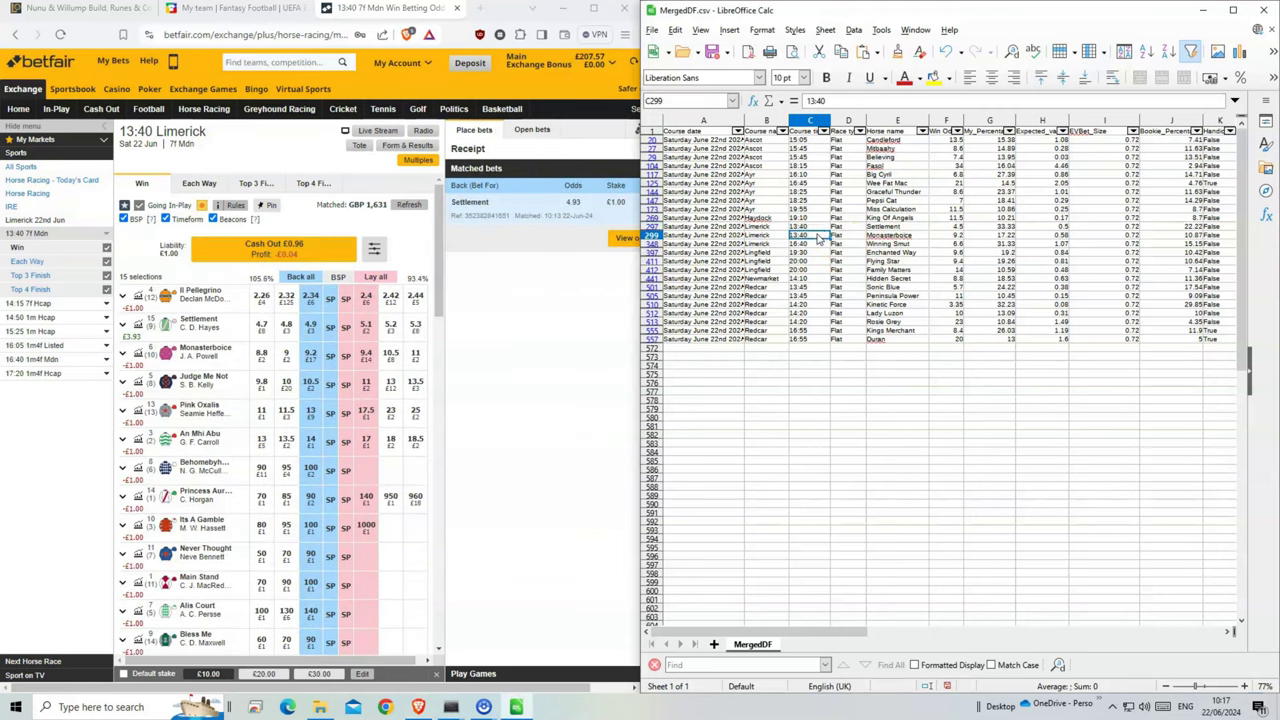
left_click(311, 358)
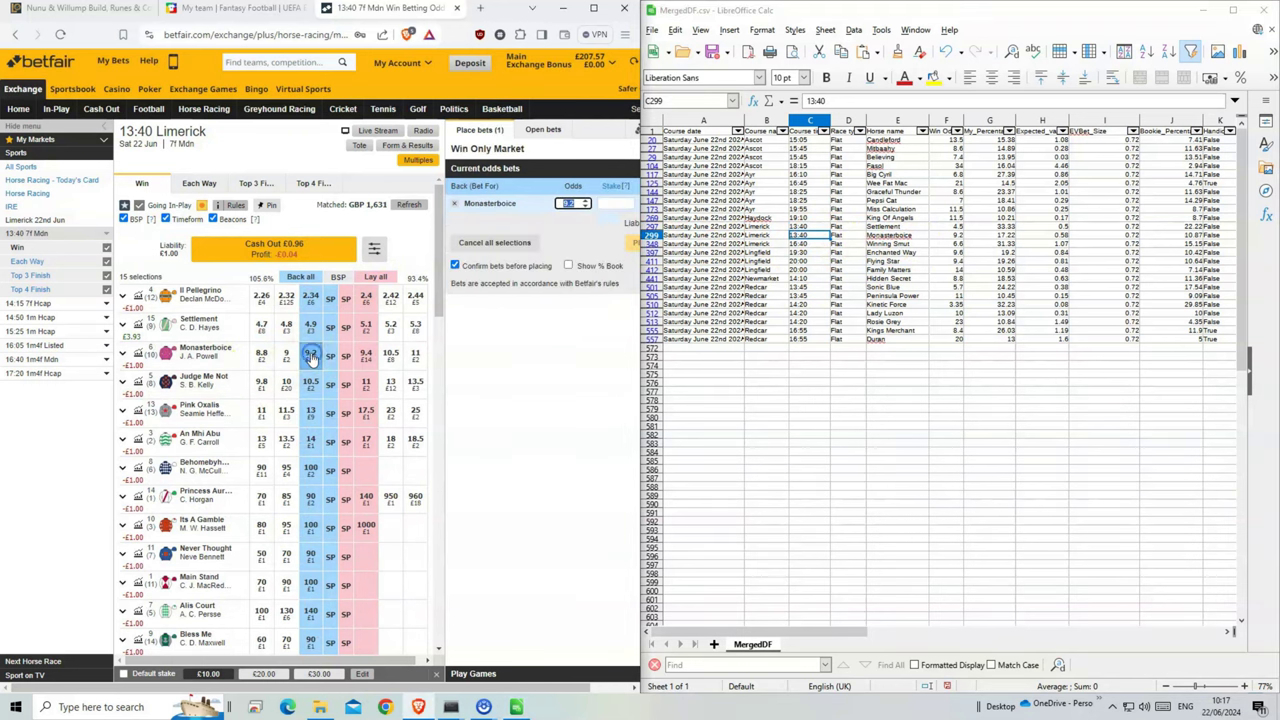
left_click(612, 205)
type("1")
left_click(638, 242)
left_click(638, 242)
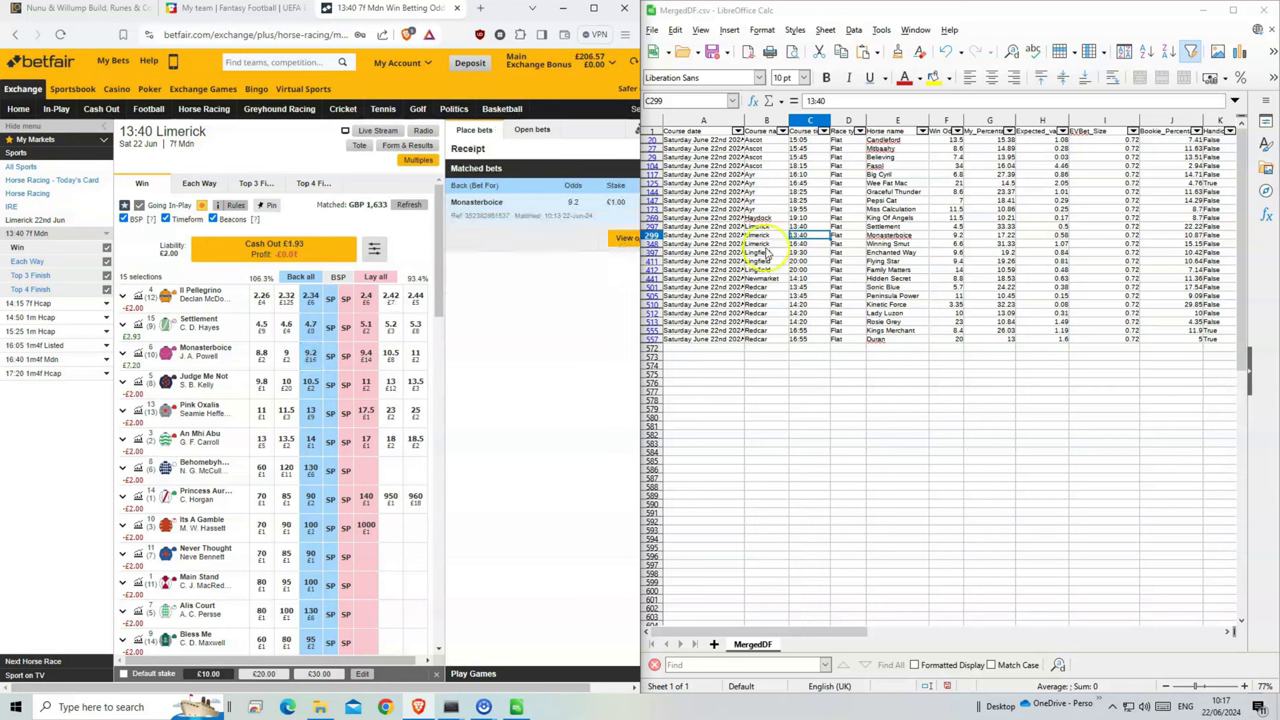
Place a £1 back bet on Winning Smut at odds of 8.2 in the 16:40 Limerick win market.
left_click(810, 243)
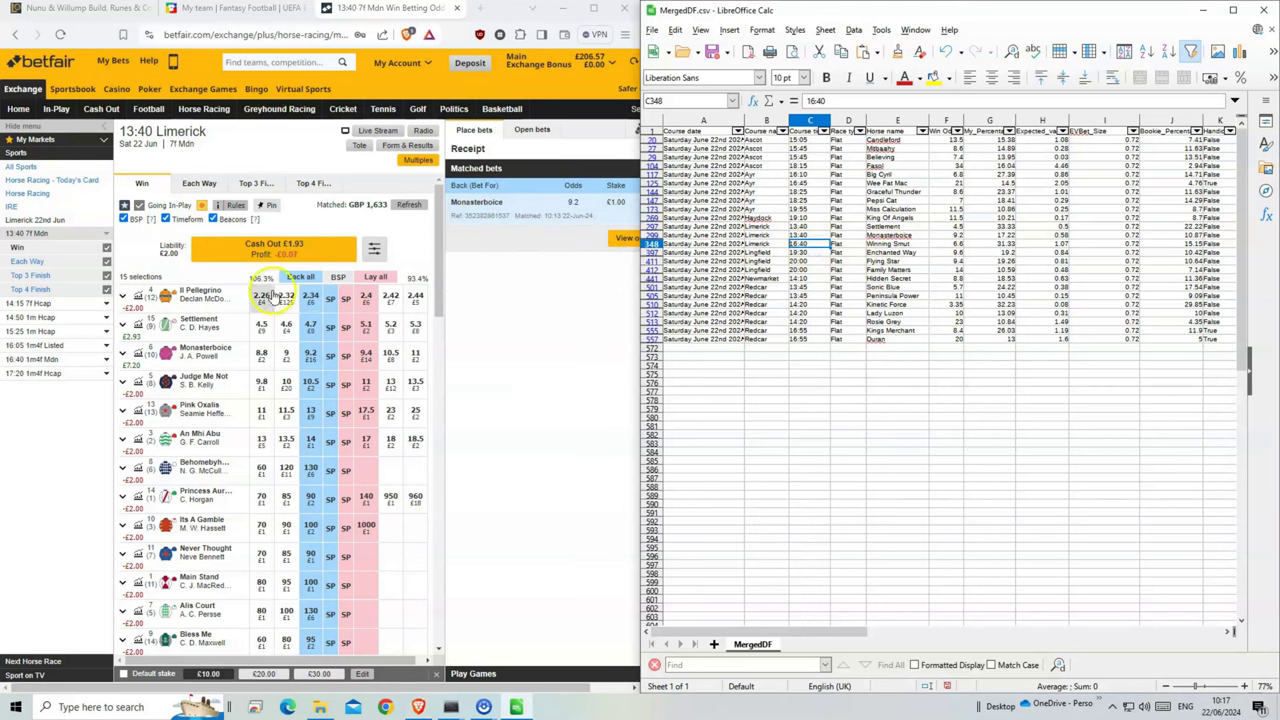
left_click(33, 359)
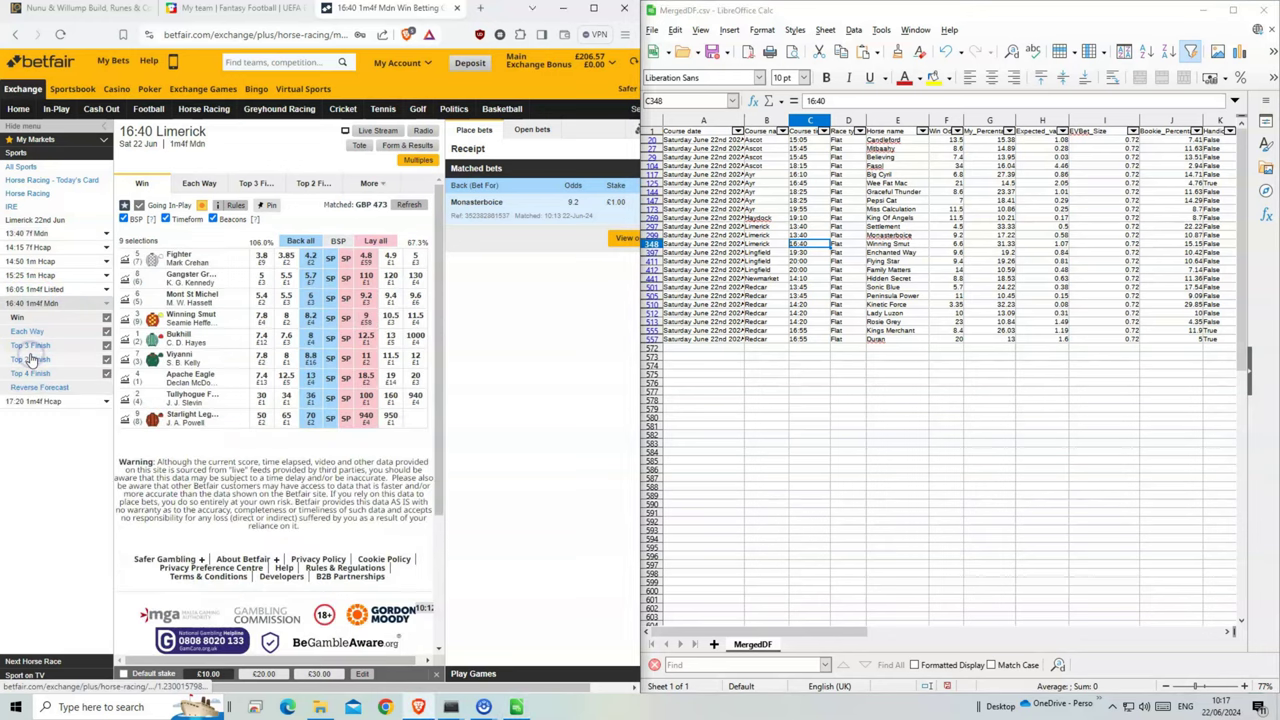
left_click(310, 318)
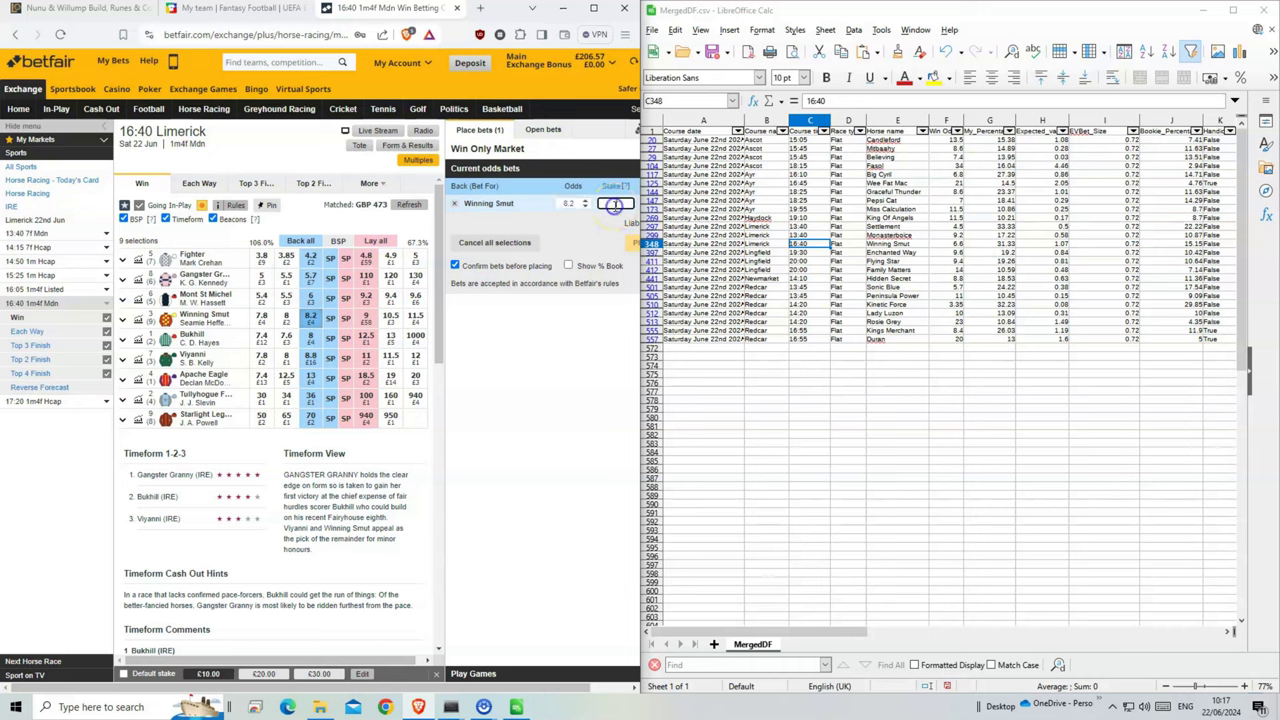
type("1")
left_click(628, 245)
left_click(630, 255)
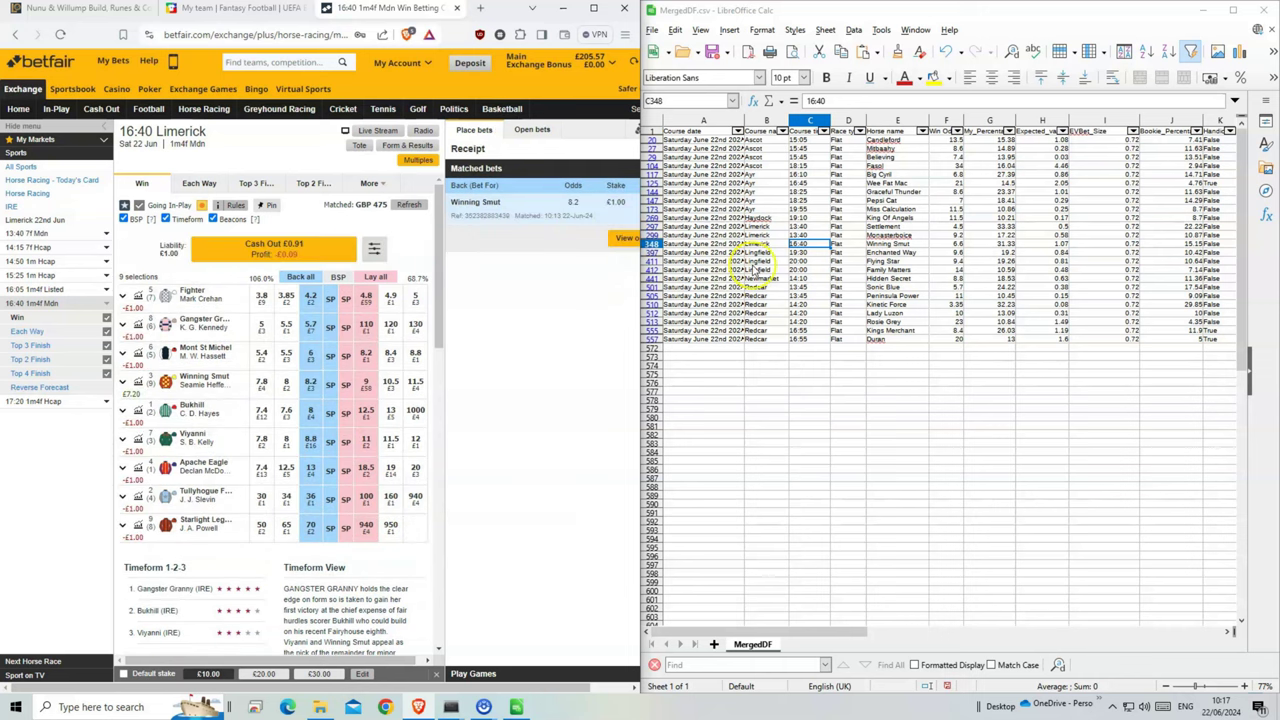
Place a £1 back bet on Enchanted Way at odds of 10.5 in the 19:30 Lingfield win market.
left_click(810, 252)
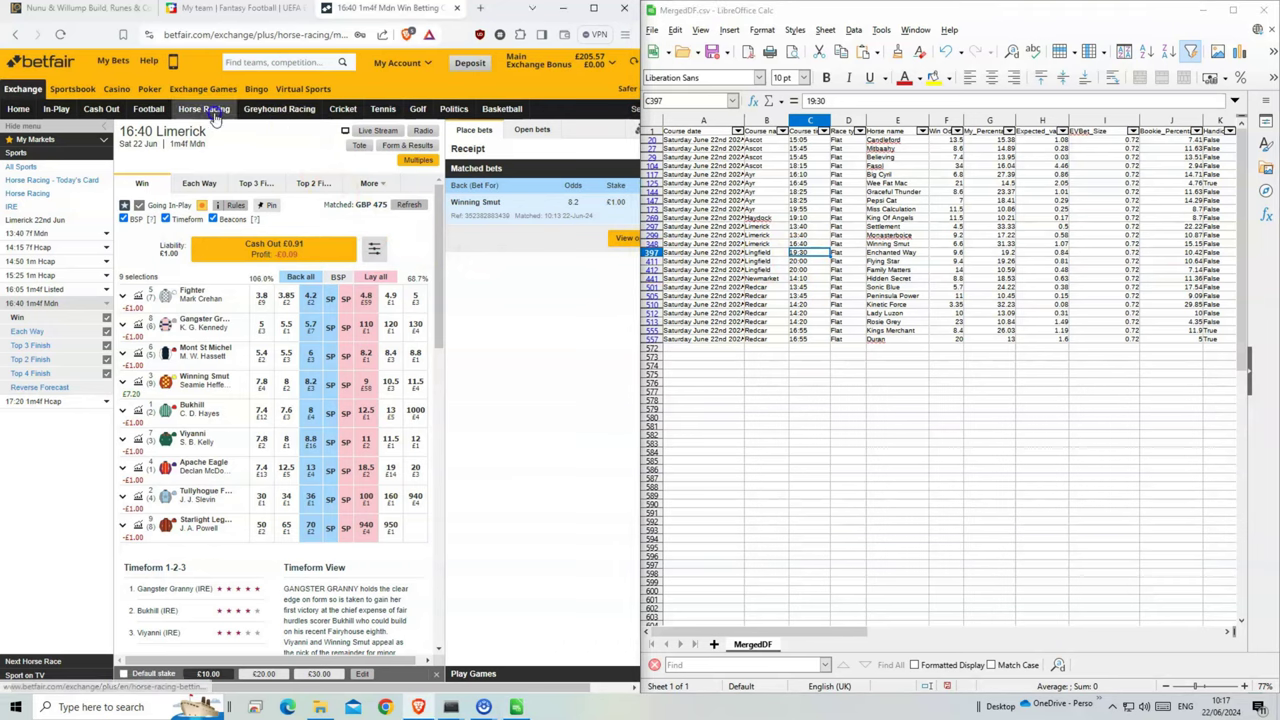
left_click(213, 110)
scroll(270, 420, "down", 2)
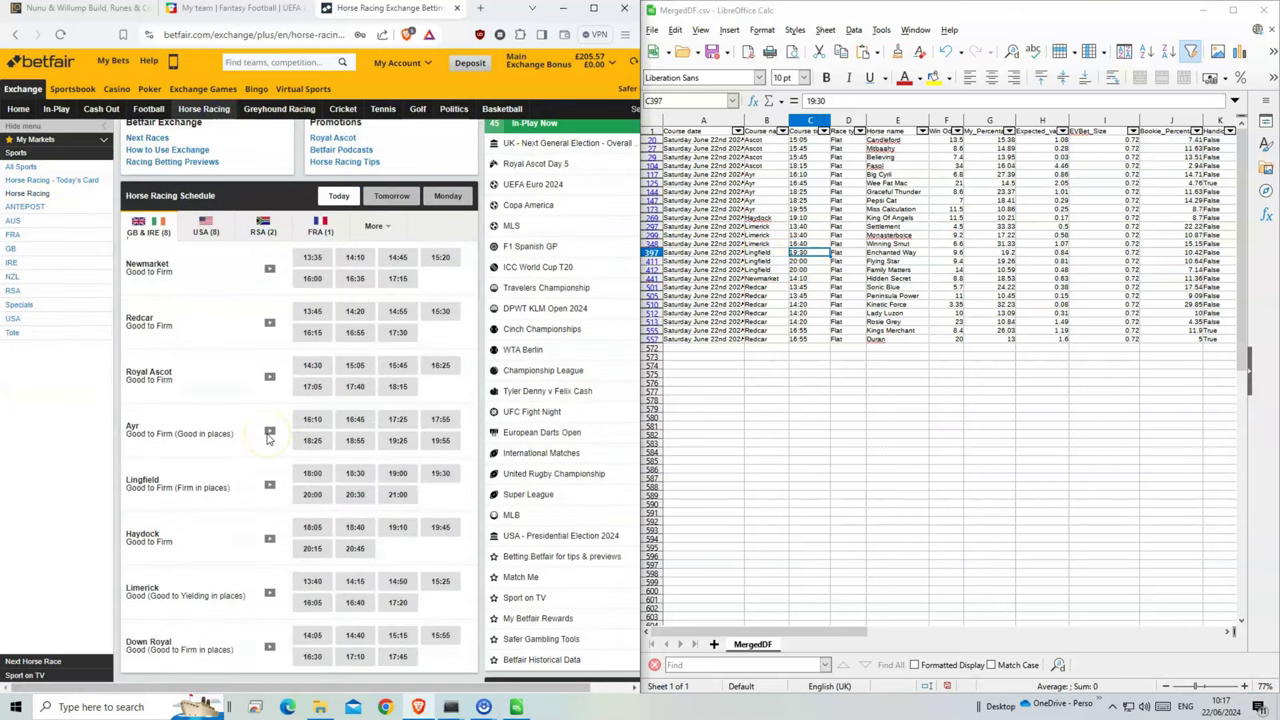
scroll(268, 437, "down", 3)
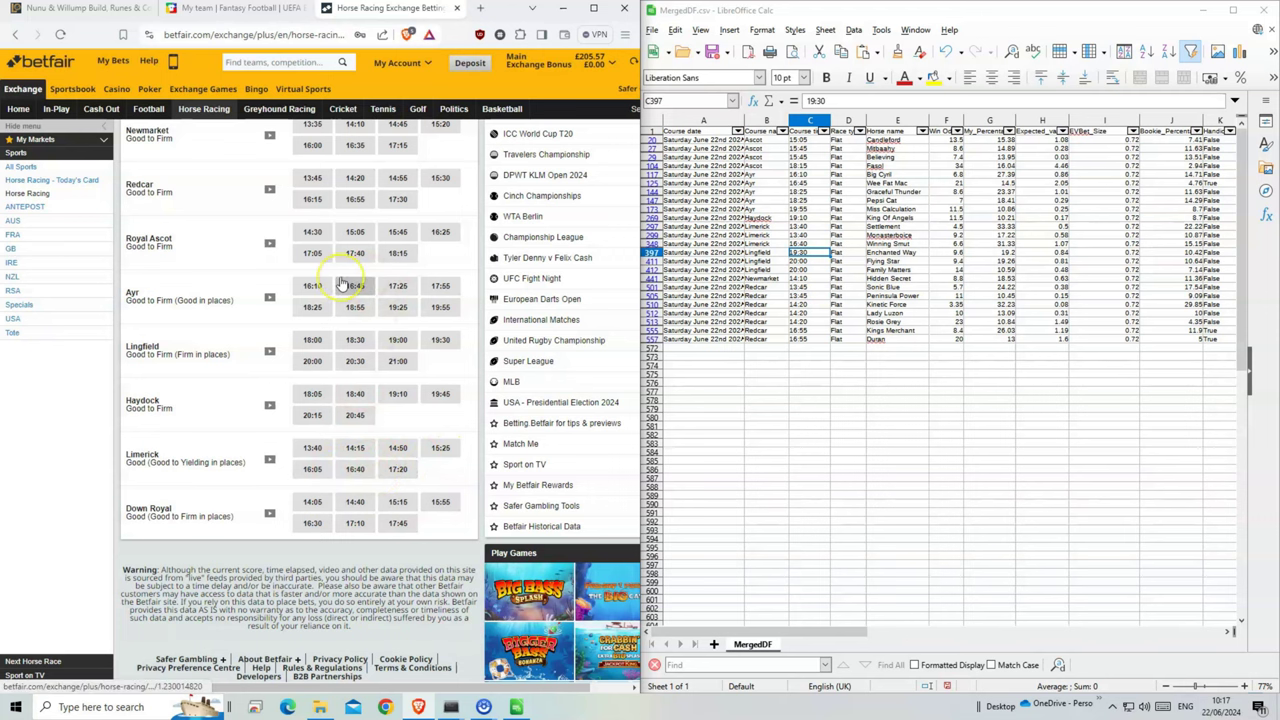
scroll(340, 283, "up", 2)
scroll(340, 283, "down", 1)
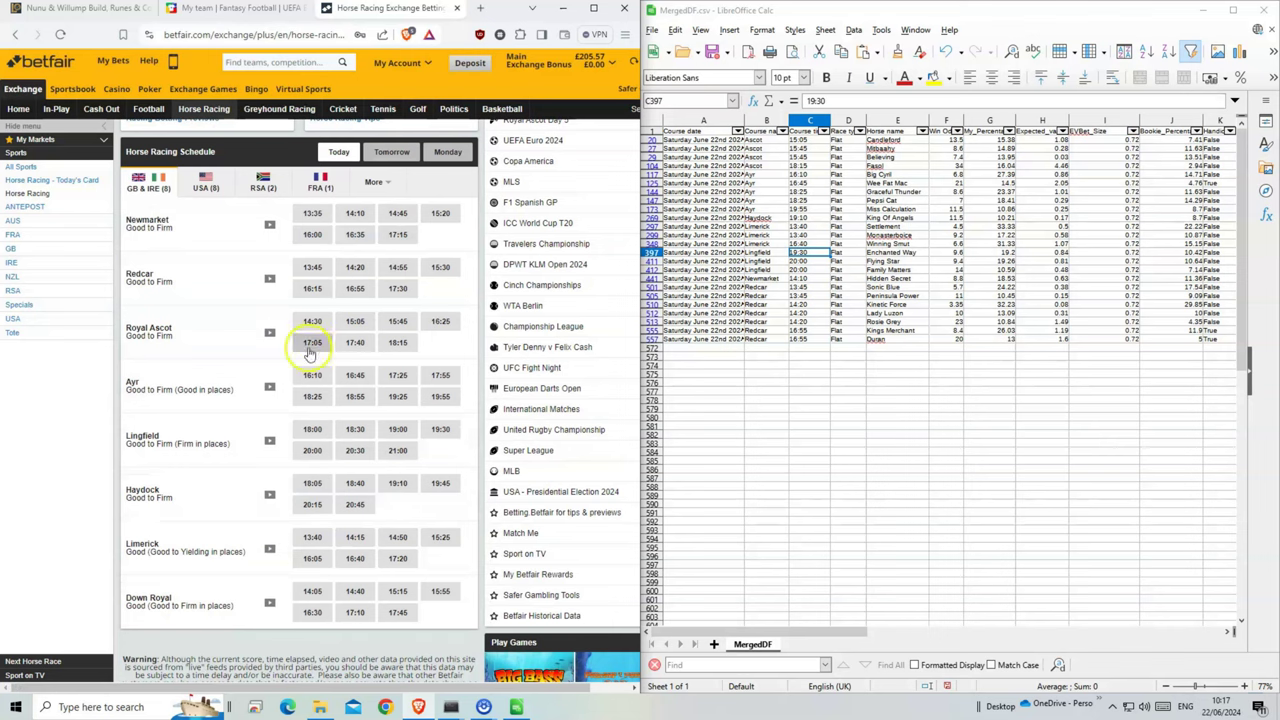
left_click(437, 431)
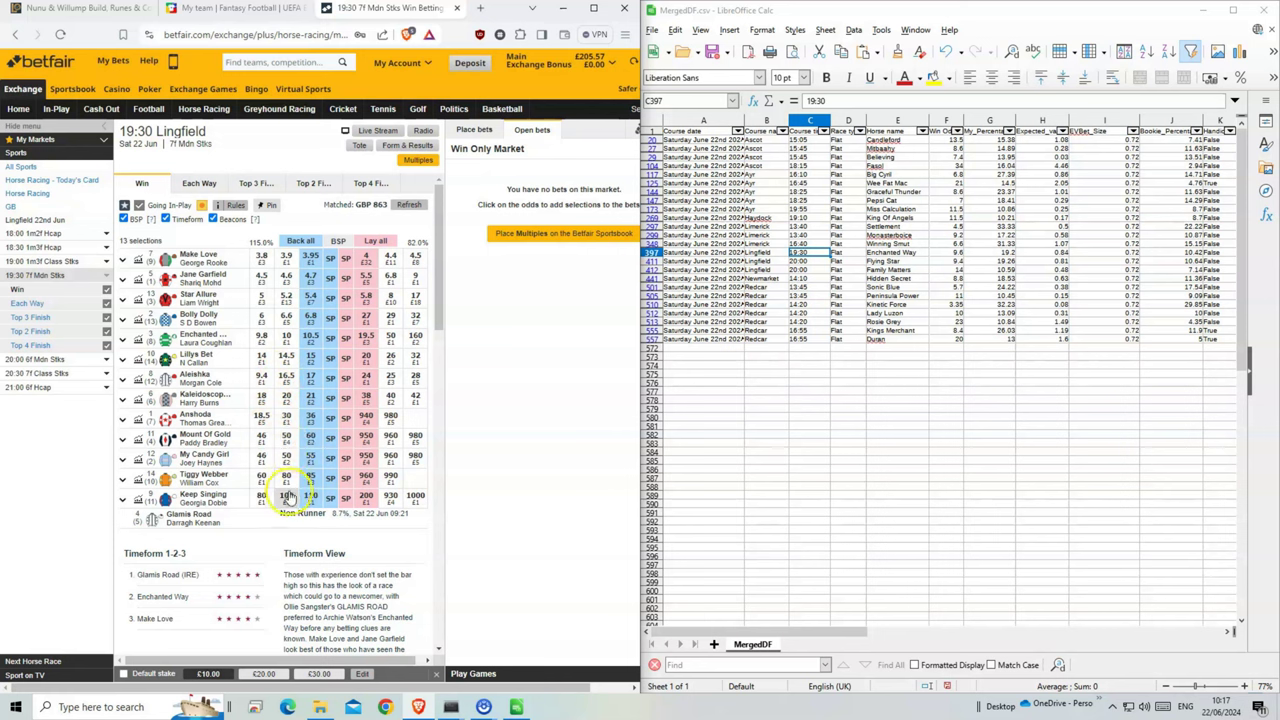
left_click(310, 336)
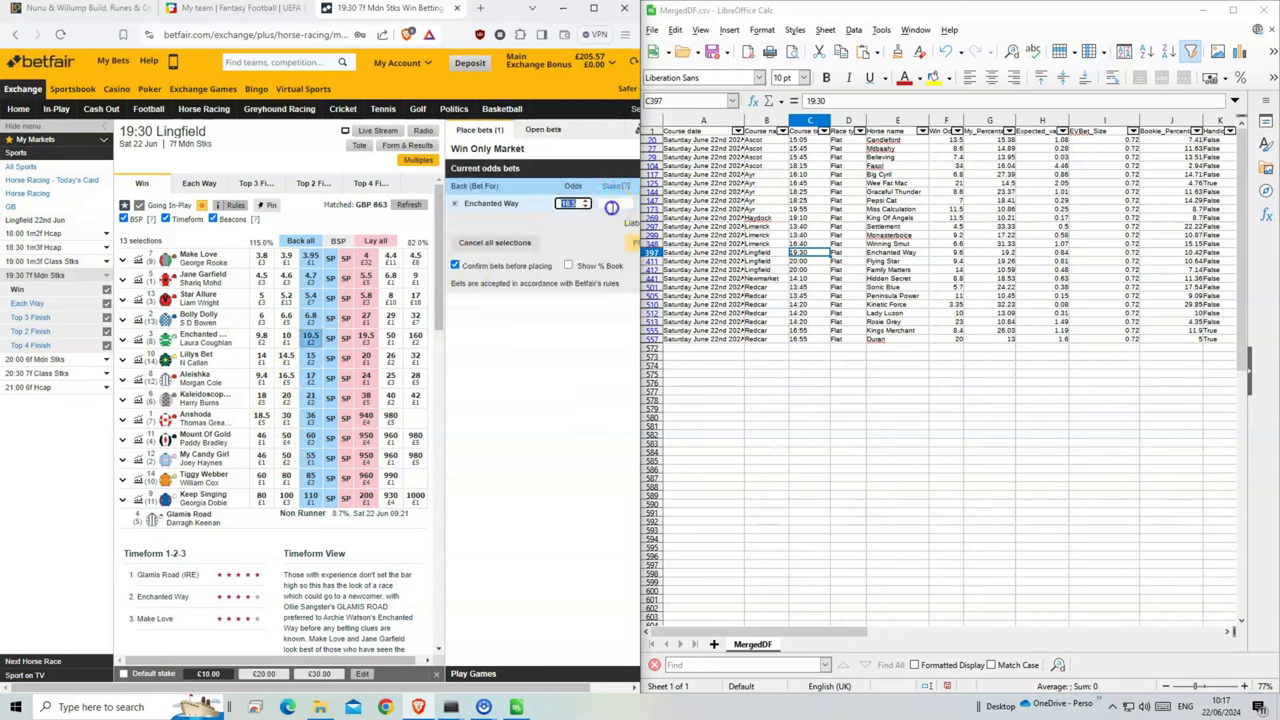
type("1")
left_click(628, 242)
left_click(632, 250)
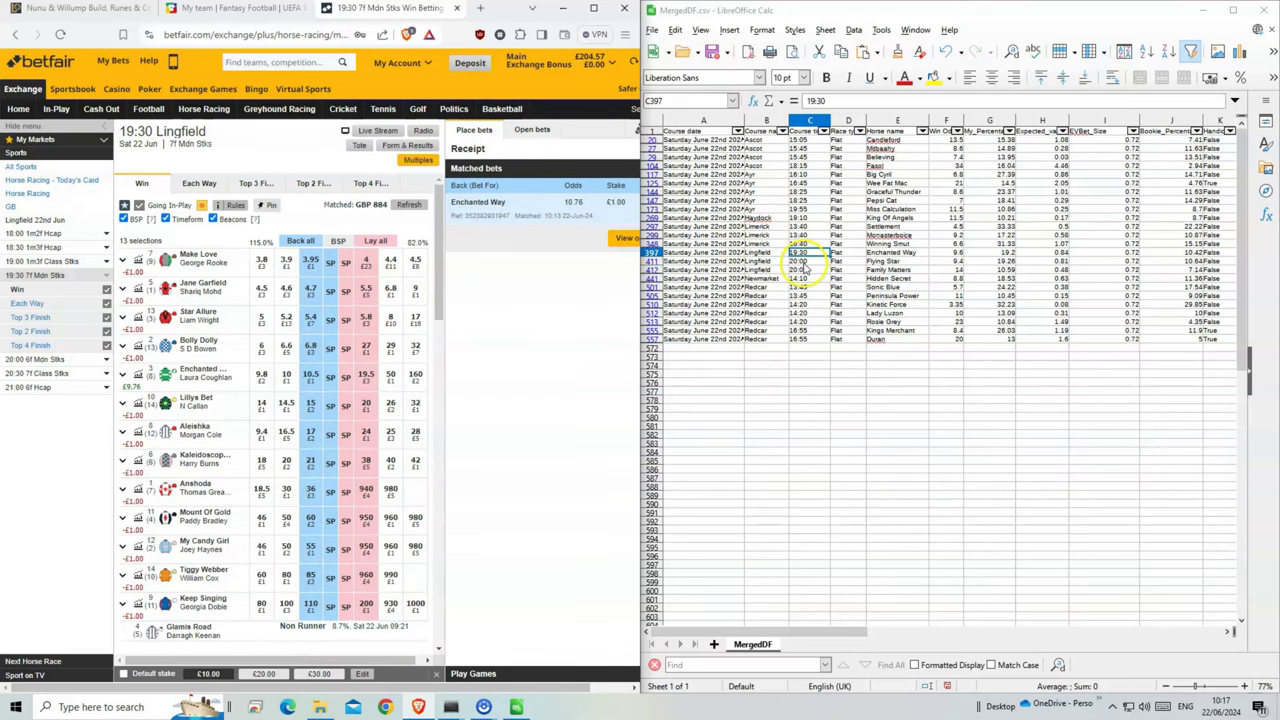
Add back selections for Flying Star at 10.5 and Family Matters at 18 in the 20:00 Lingfield win market.
left_click(805, 262)
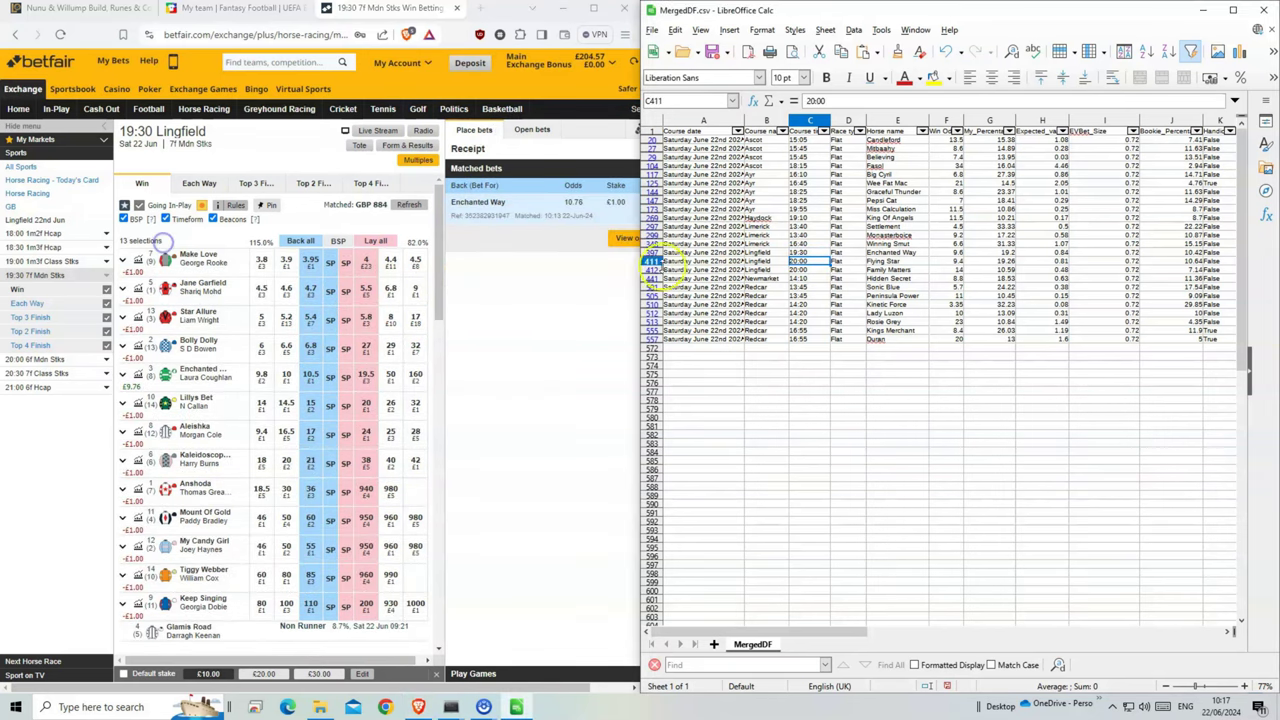
left_click(35, 359)
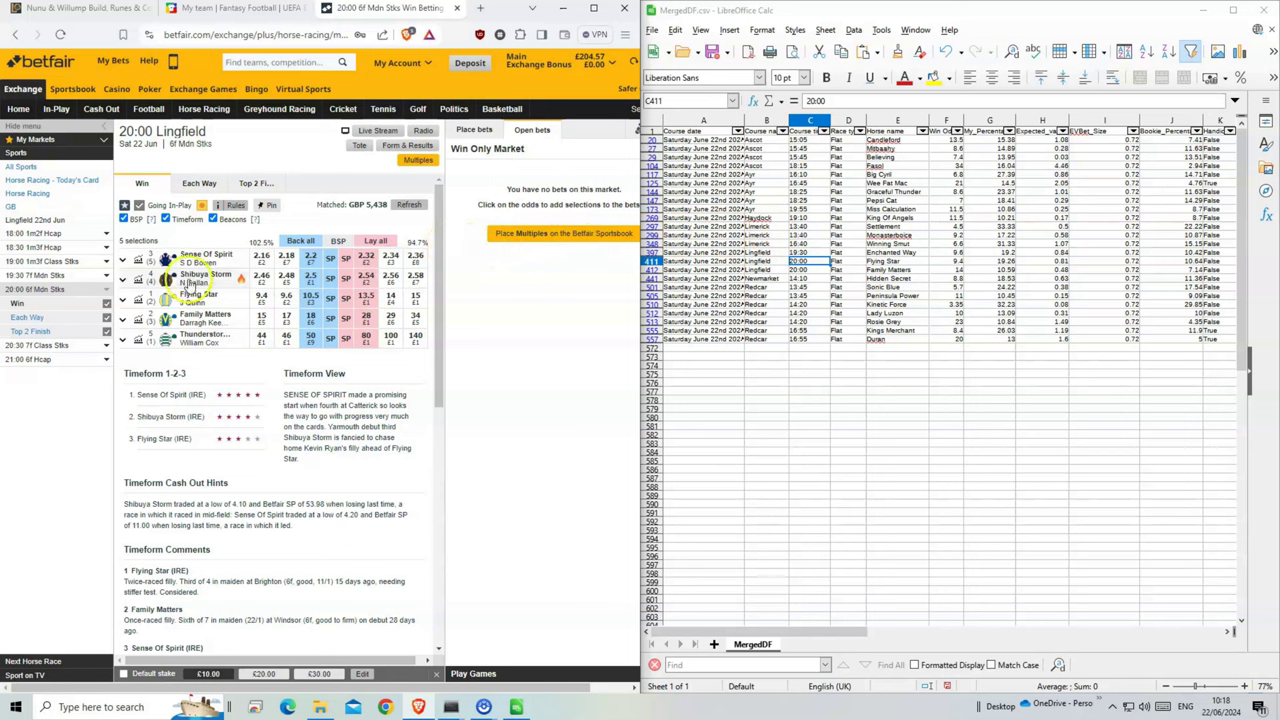
left_click(310, 302)
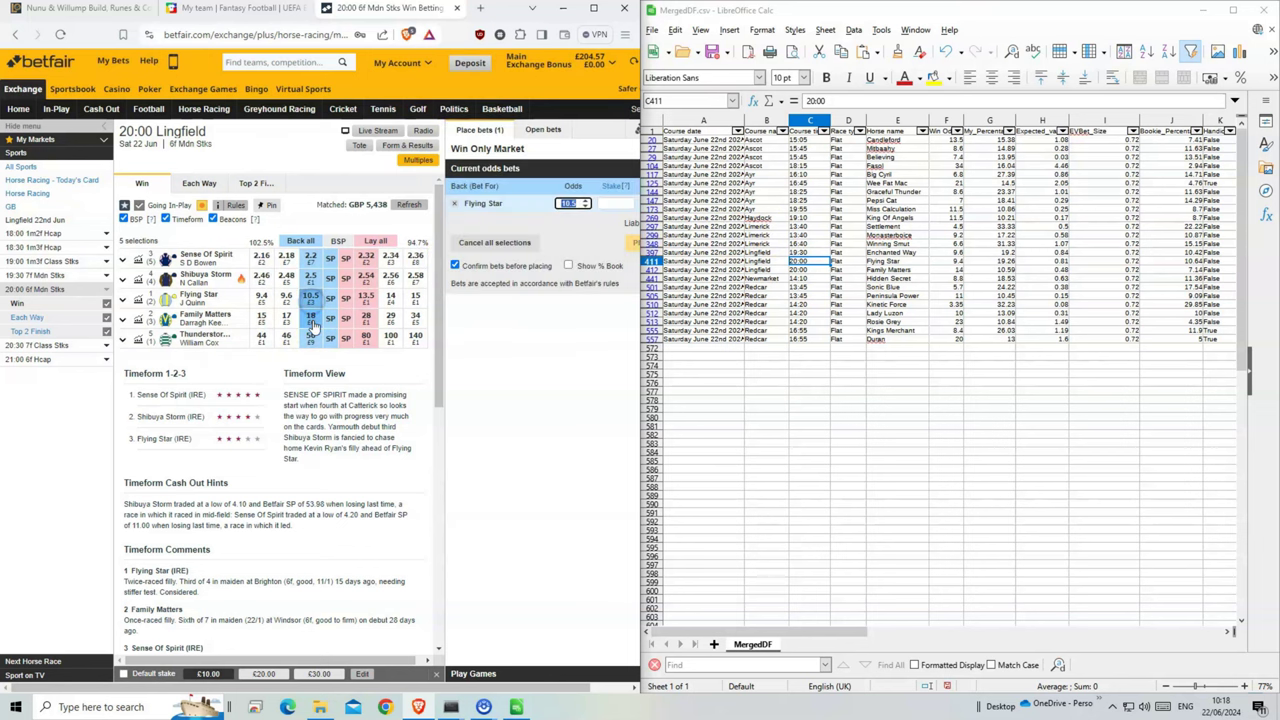
left_click(311, 318)
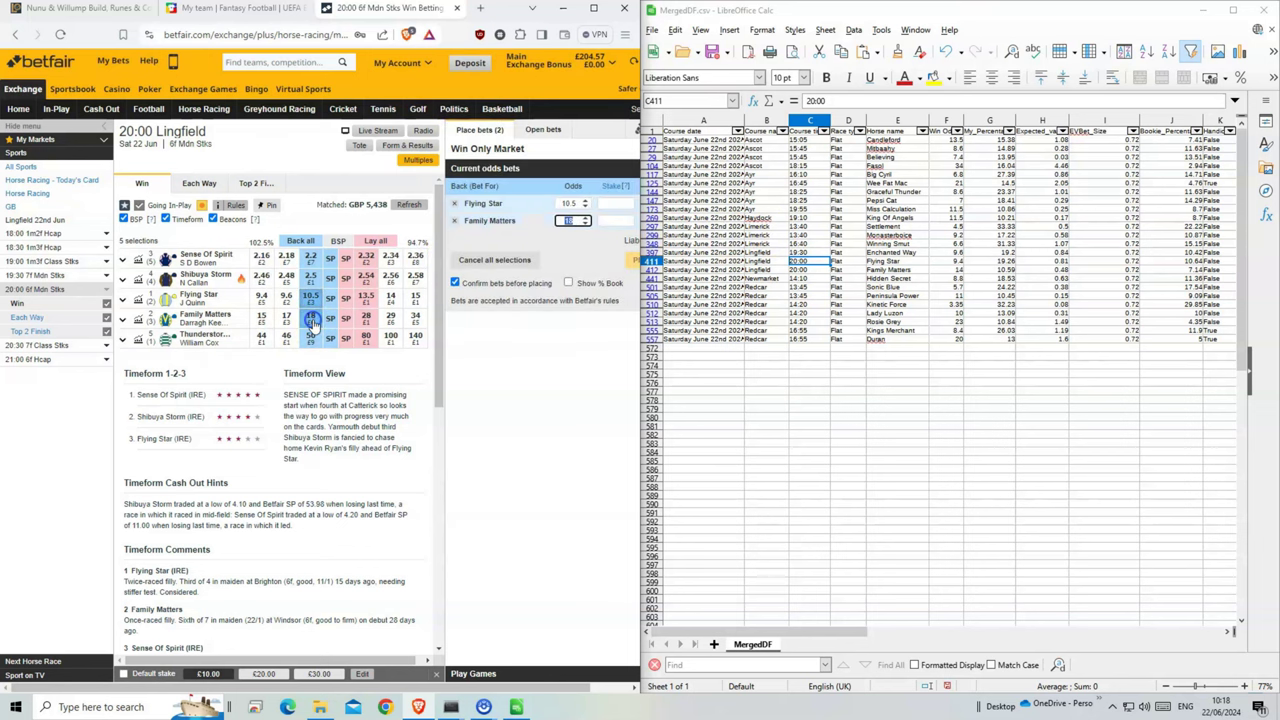
Stake £1 each on Family Matters and Flying Star and place both bets.
left_click(615, 222)
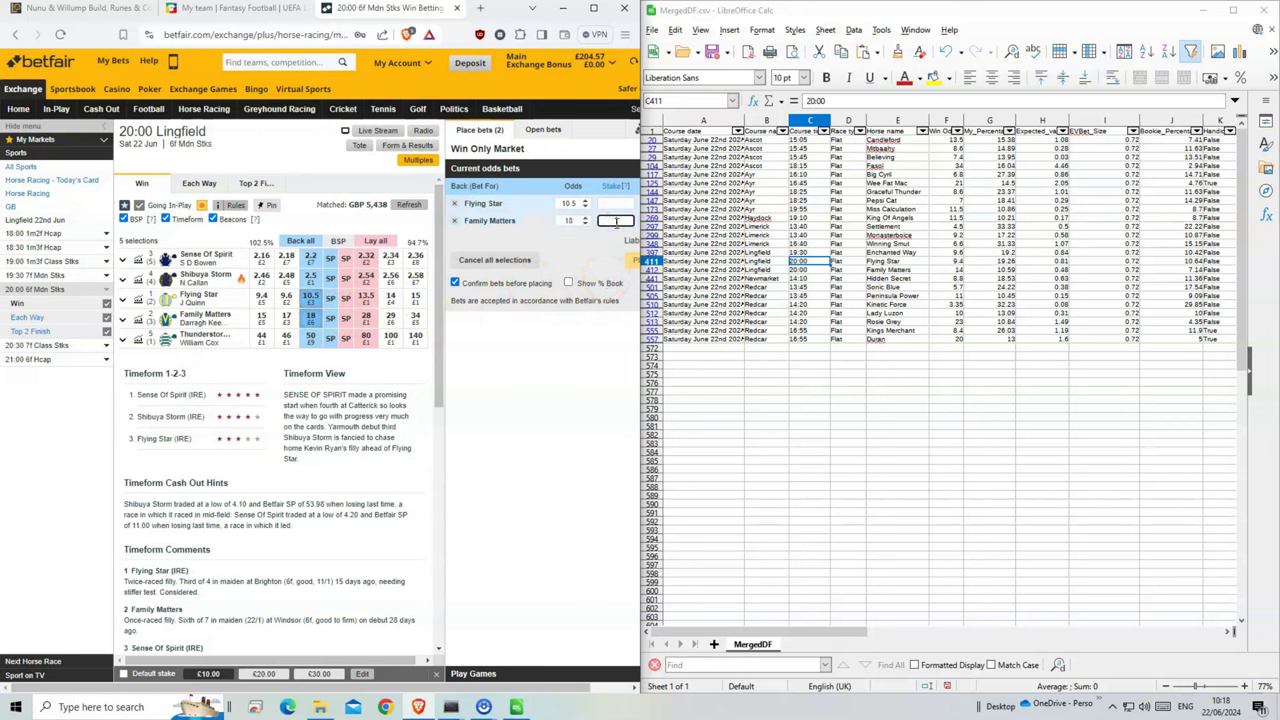
type("1")
left_click(620, 203)
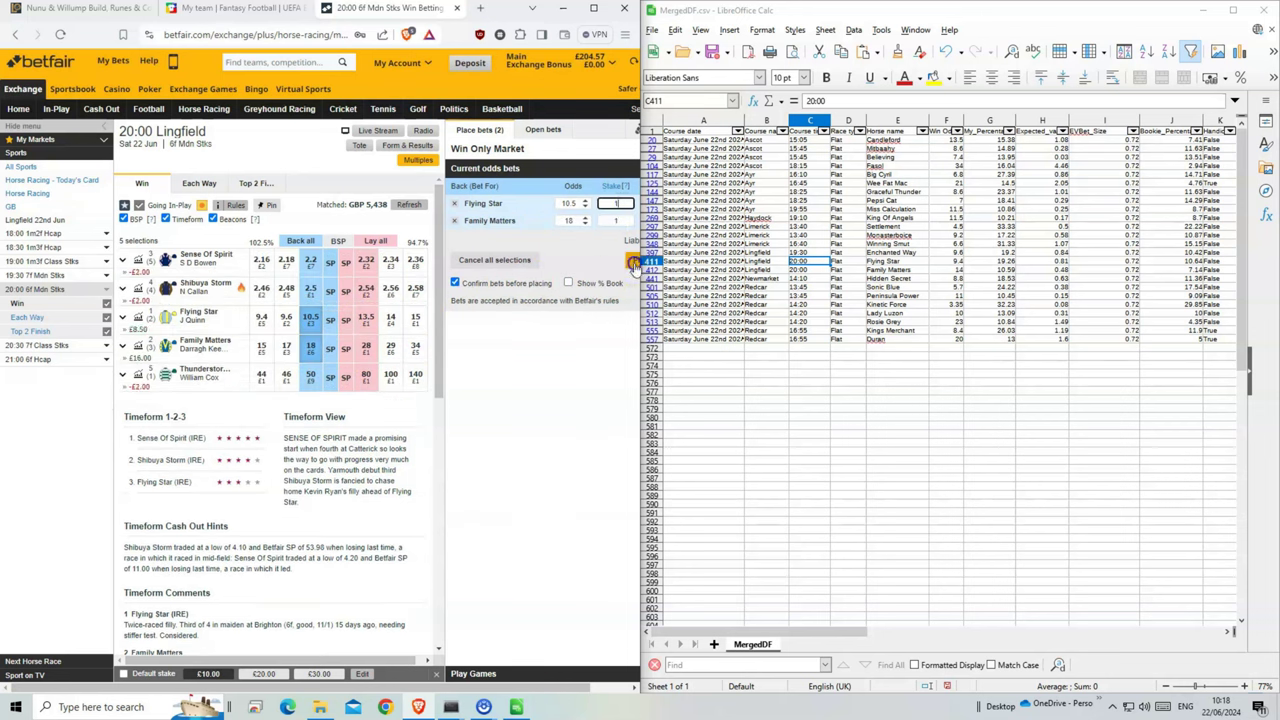
left_click(633, 263)
left_click(633, 263)
left_click(297, 250)
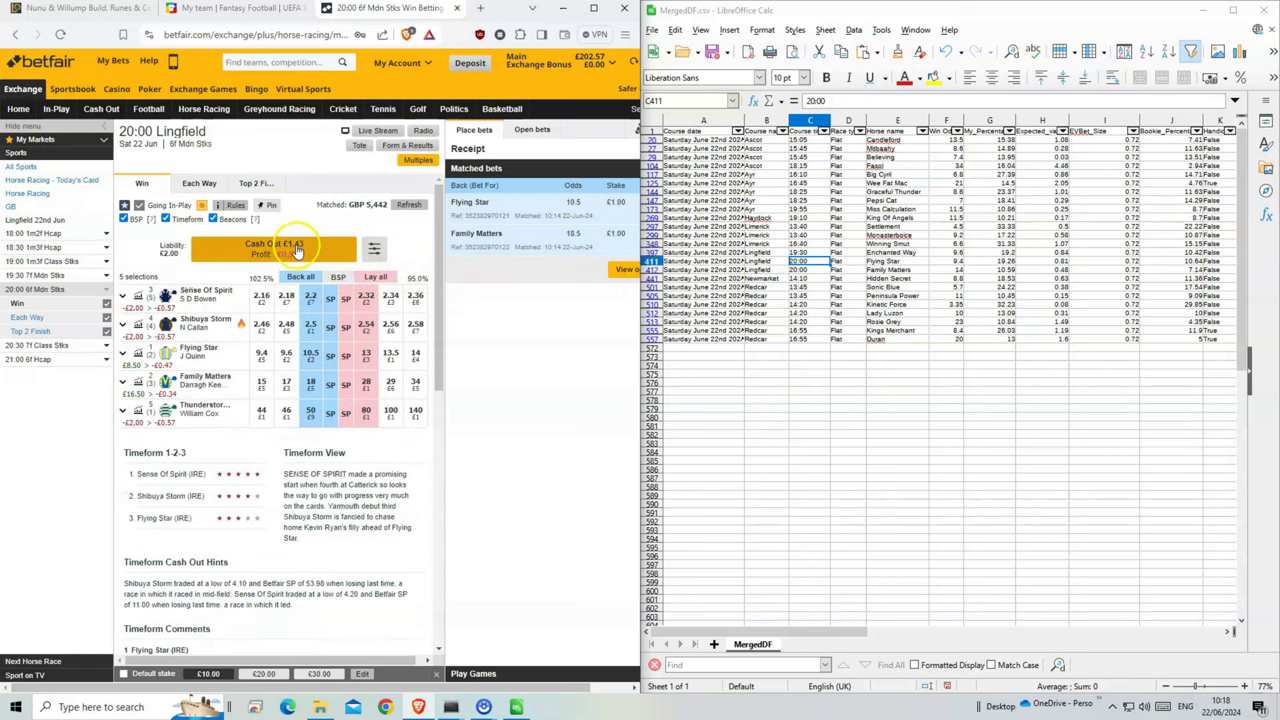
left_click(225, 140)
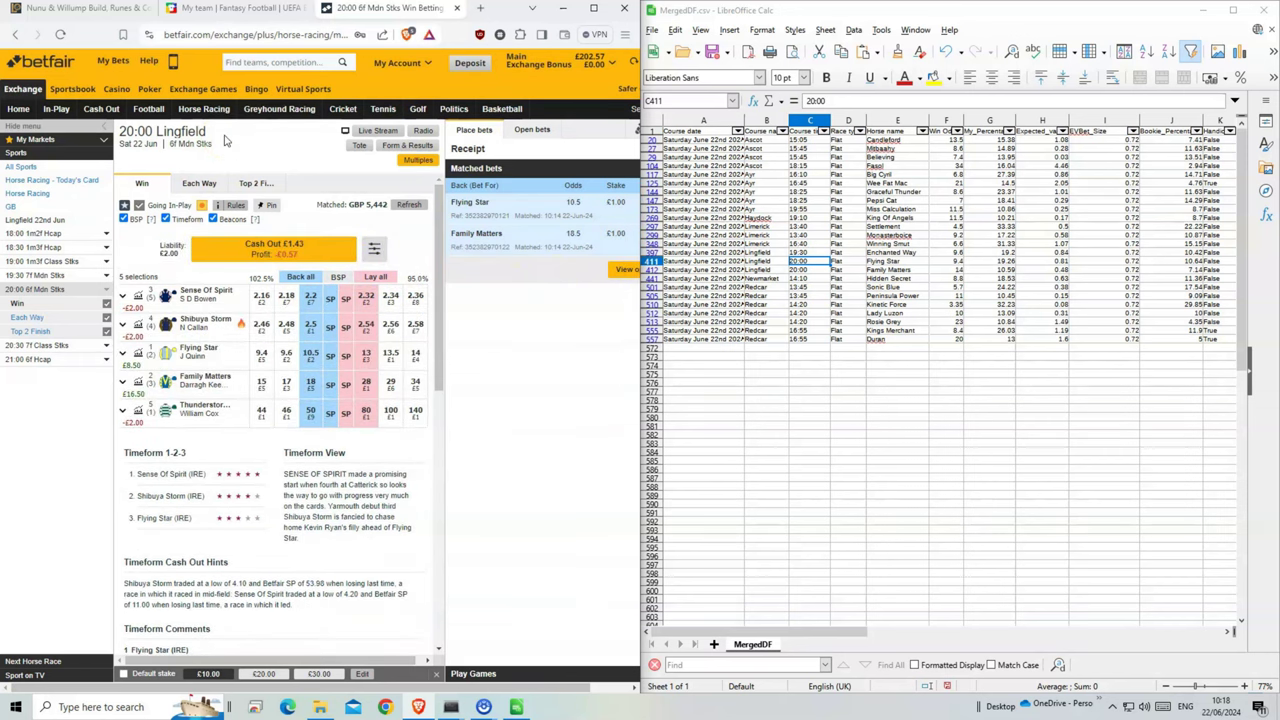
Place a £1 back bet on Hidden Secret at odds of 10.5 in the 14:10 Newmarket win market.
left_click(203, 108)
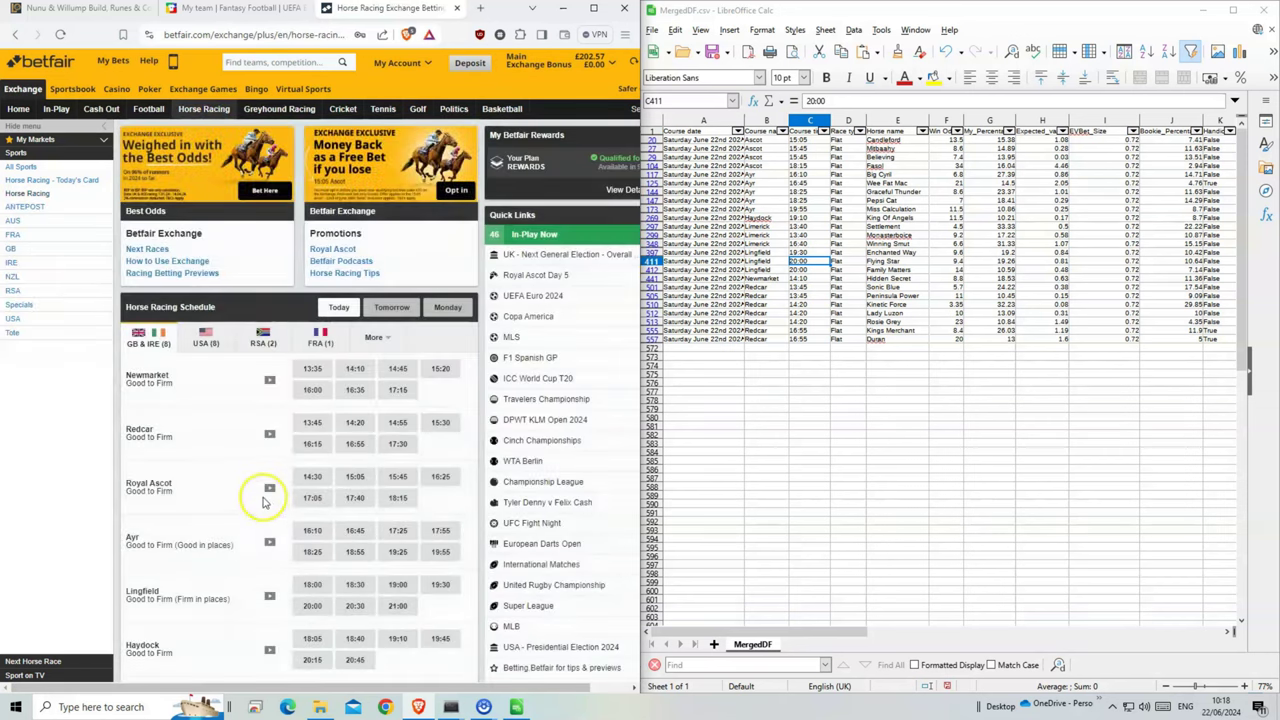
scroll(263, 502, "down", 2)
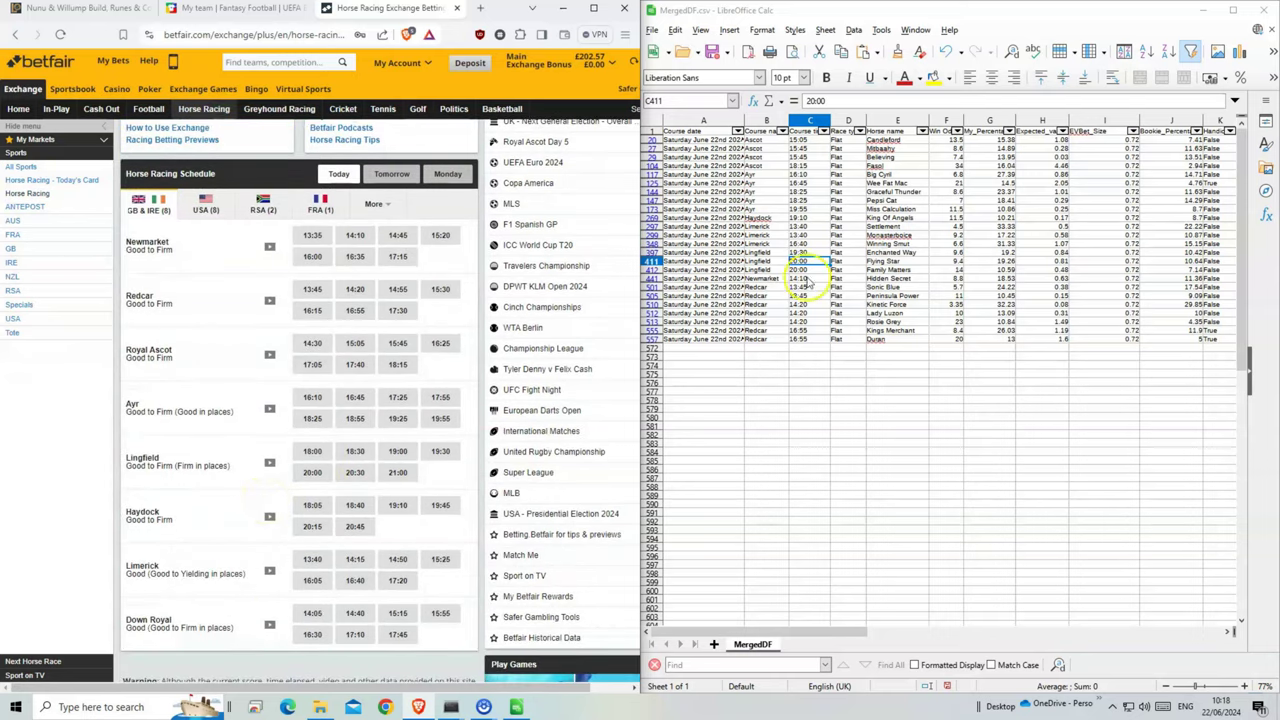
left_click(816, 280)
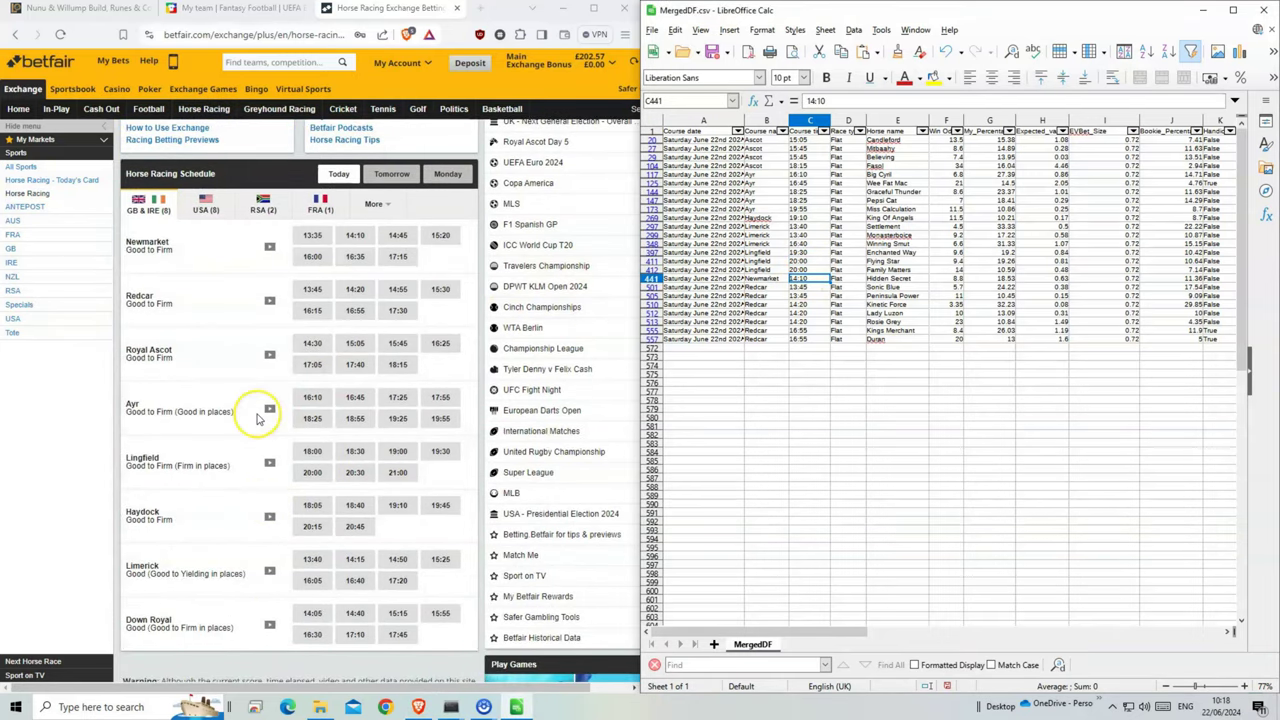
left_click(356, 240)
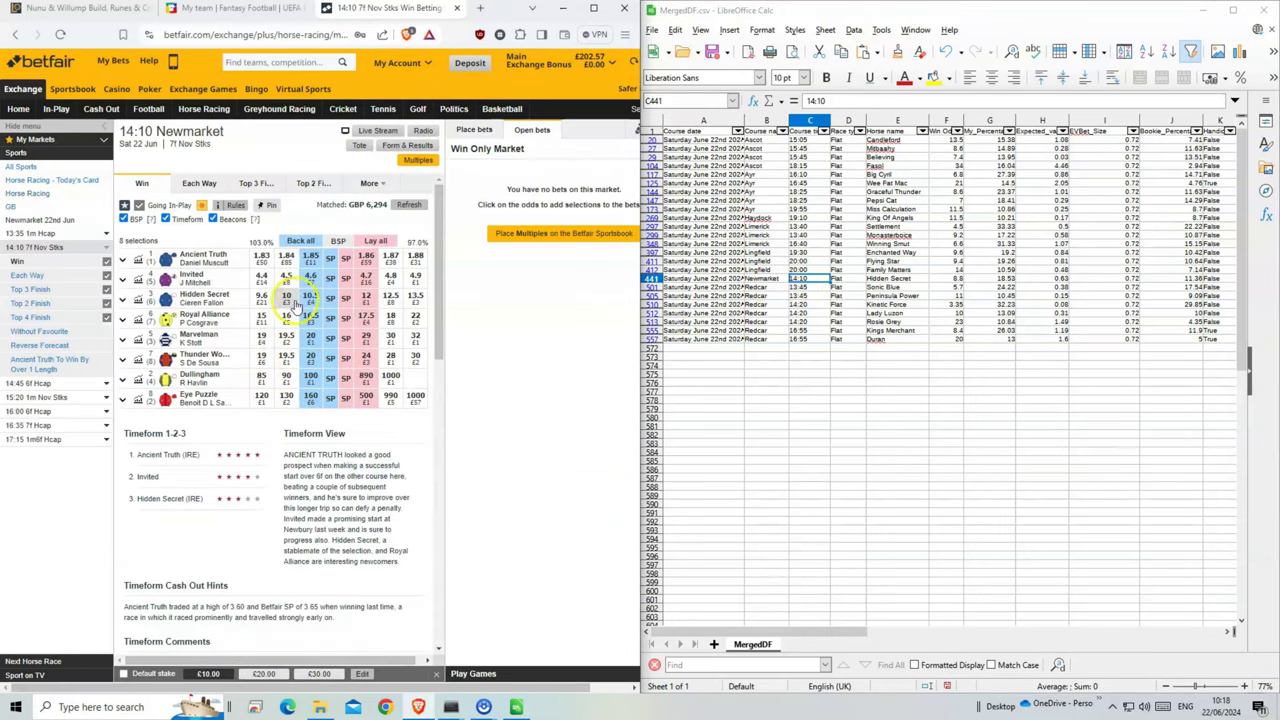
left_click(316, 299)
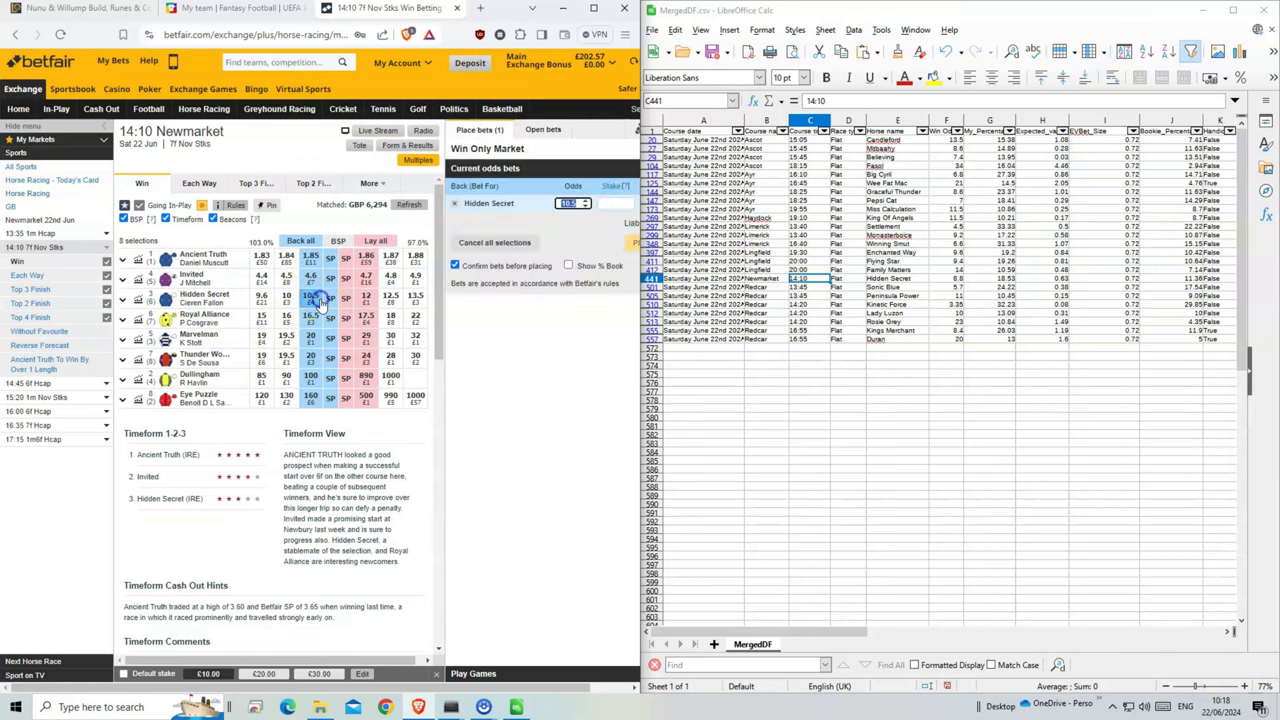
left_click(612, 203)
type("1")
left_click(634, 242)
left_click(634, 250)
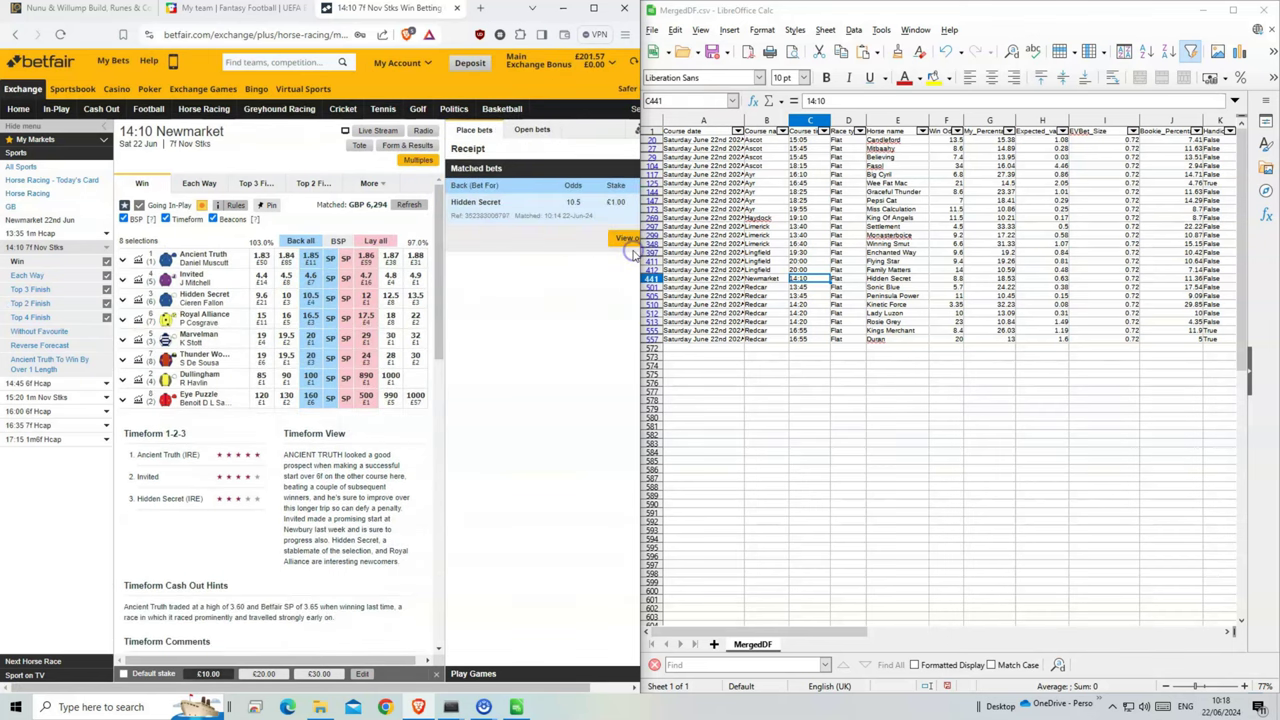
Add back selections for Sonic Blue at 5.8 and Peninsula Power at 12 in the 13:45 Redcar win market.
left_click(204, 109)
left_click(810, 287)
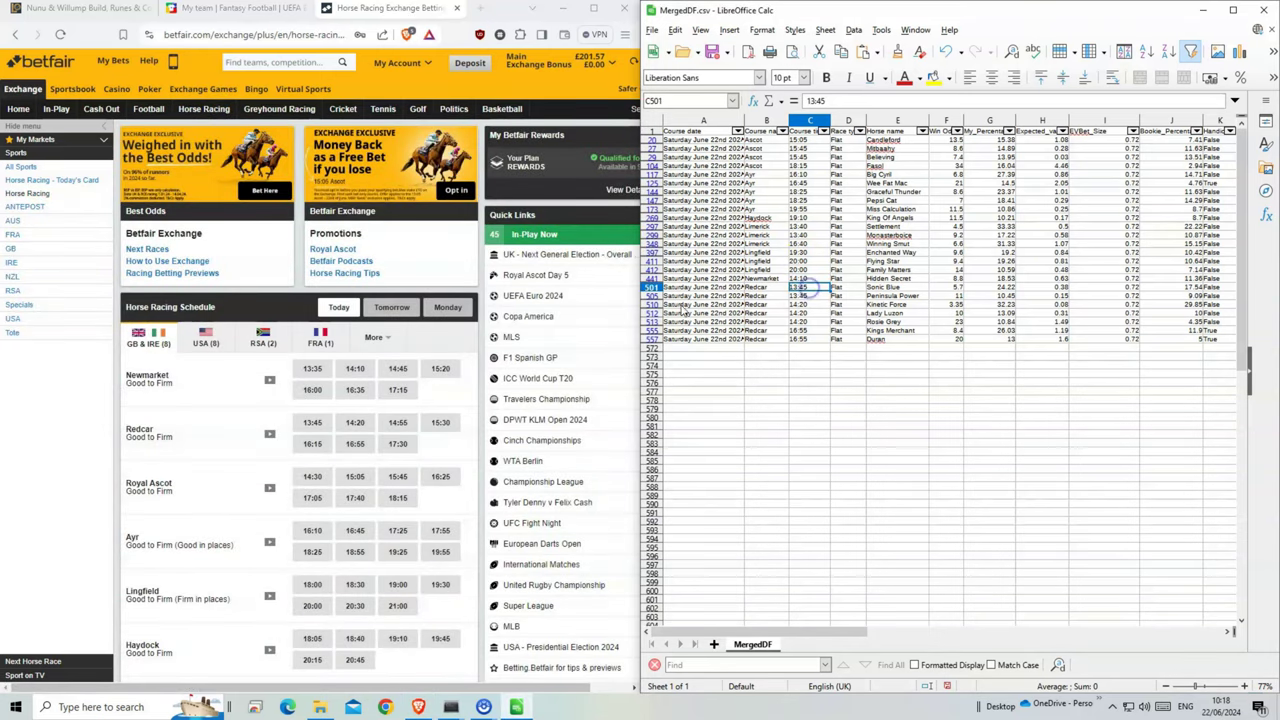
left_click(314, 424)
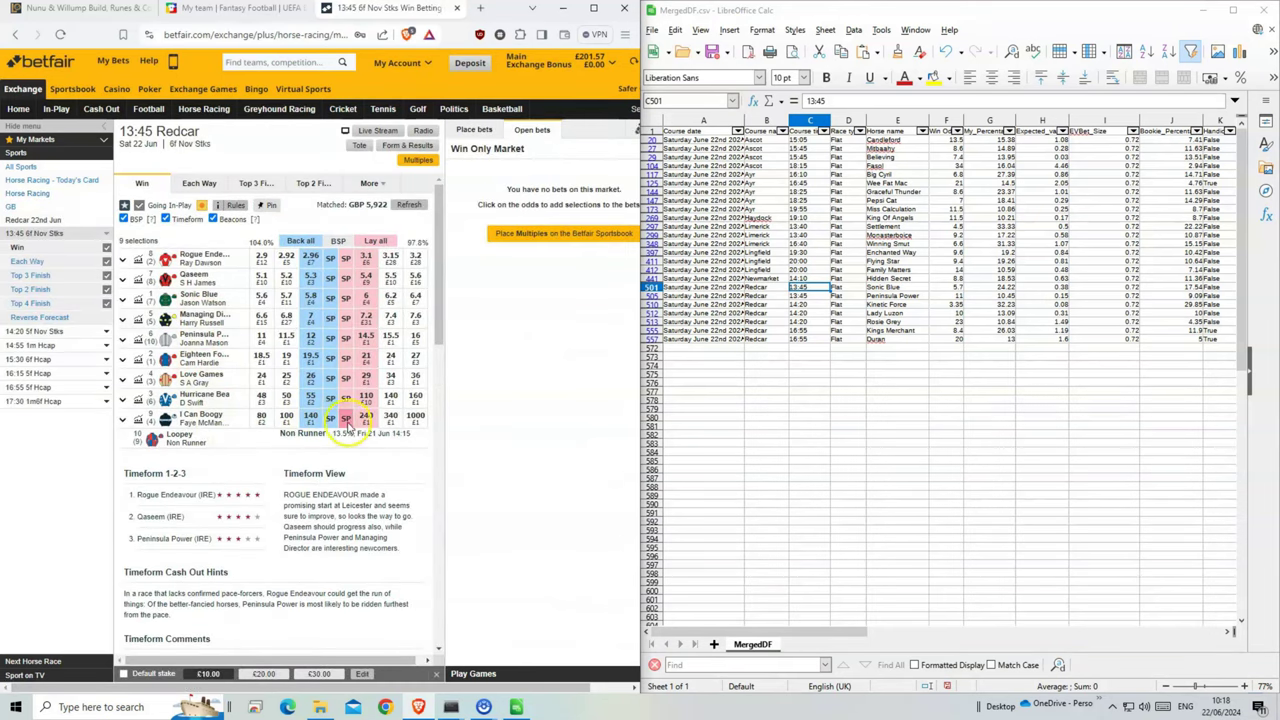
left_click(314, 298)
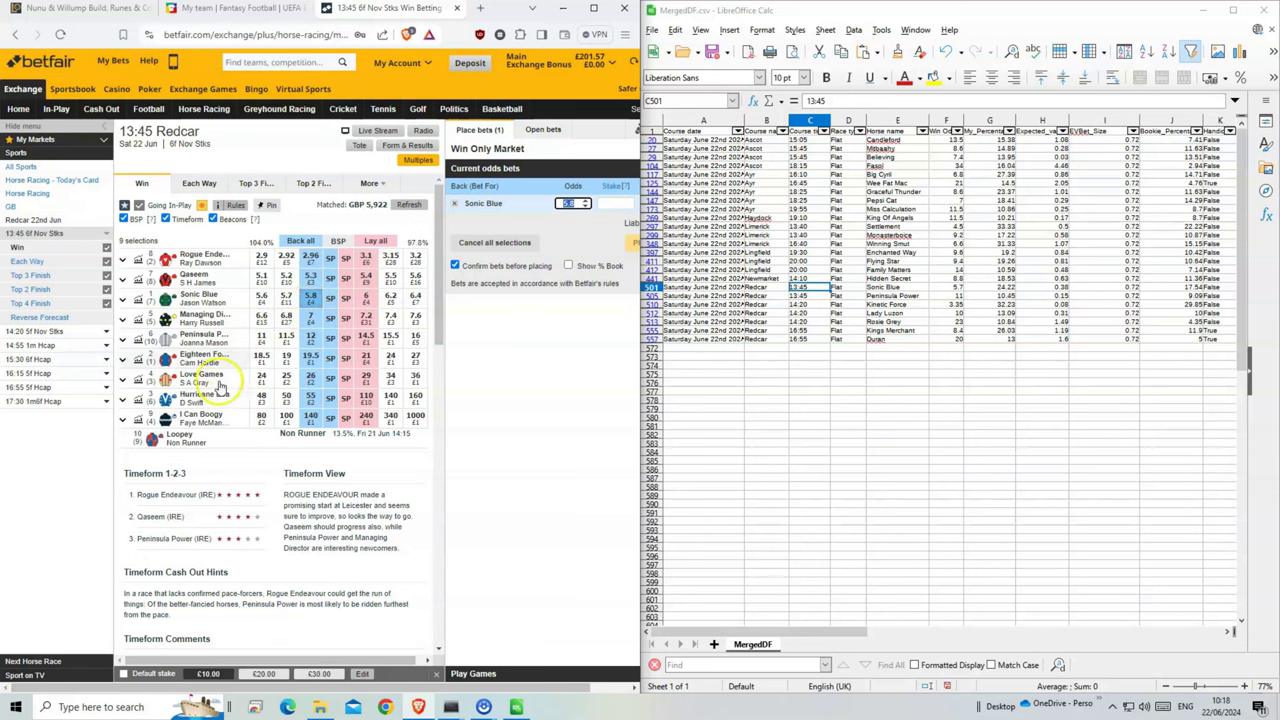
left_click(311, 338)
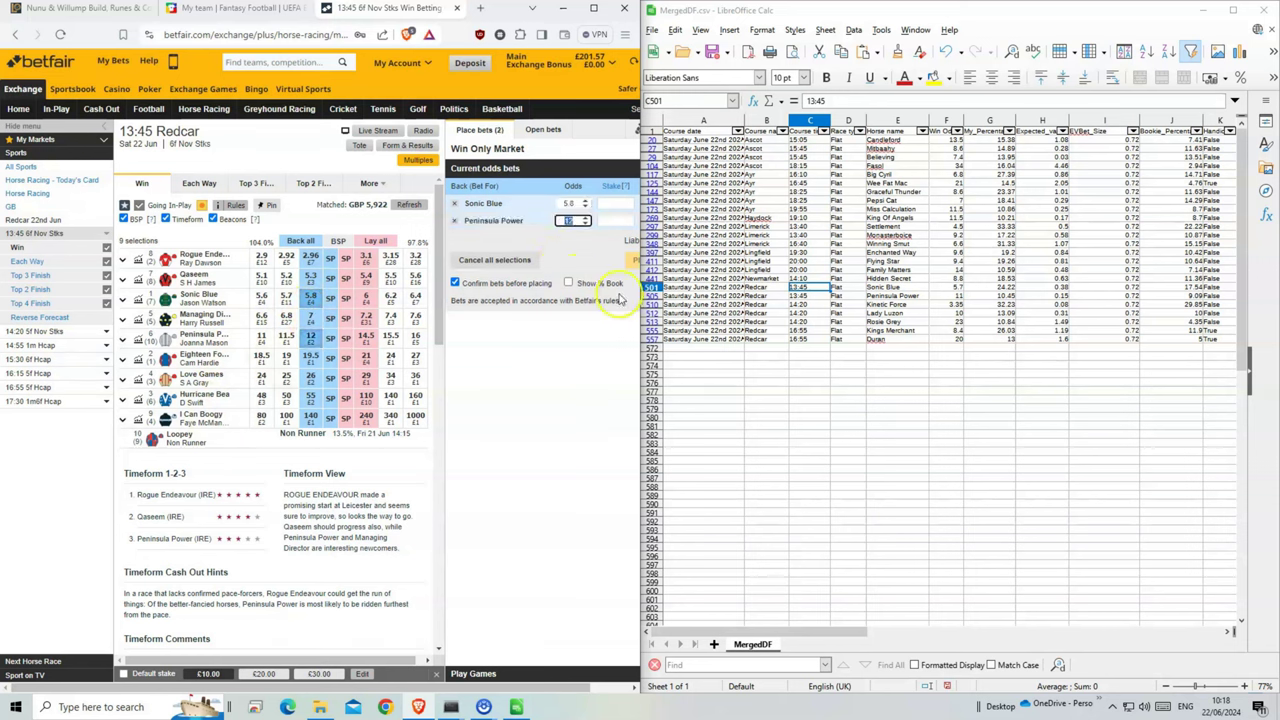
Stake £1 each on Sonic Blue and Peninsula Power and place both bets.
left_click_drag(946, 287, 946, 296)
left_click(615, 203)
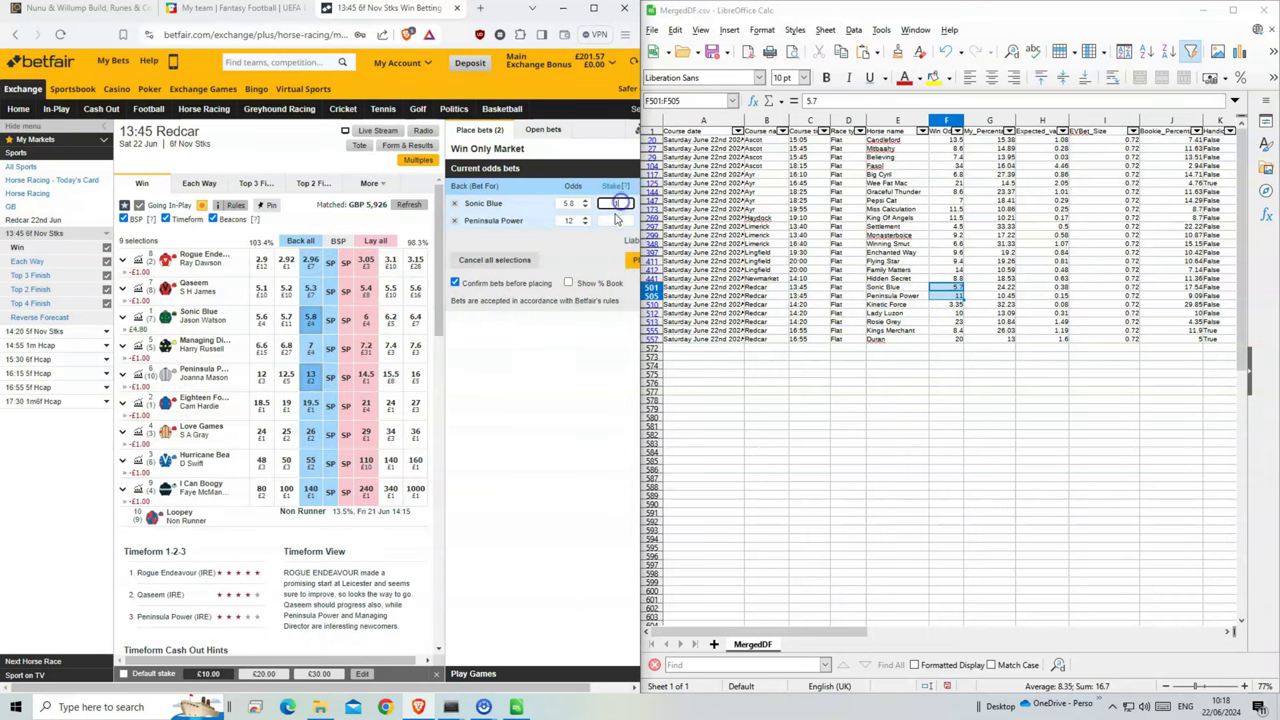
type("1")
key("Tab")
type("1")
left_click(632, 260)
left_click(625, 270)
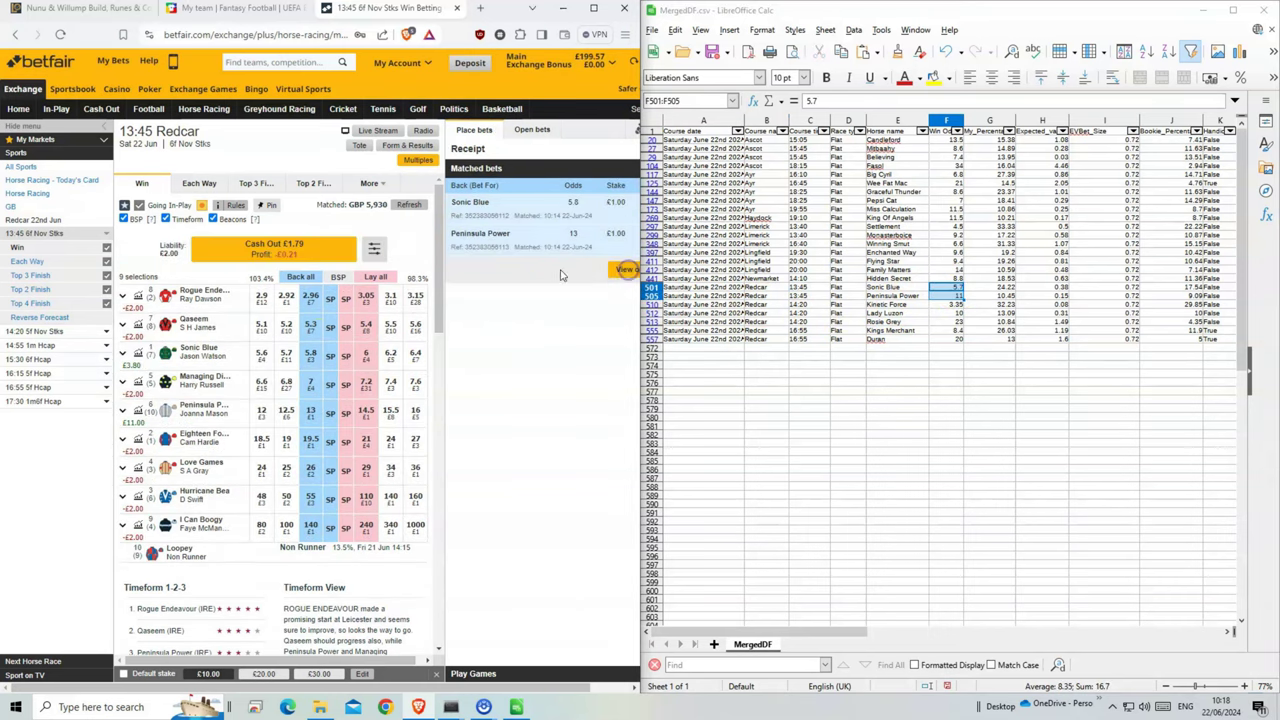
Add back selections for Kinetic Force at 3.55 and Lady Luzon at 12 in the 14:20 Redcar win market.
left_click(888, 305)
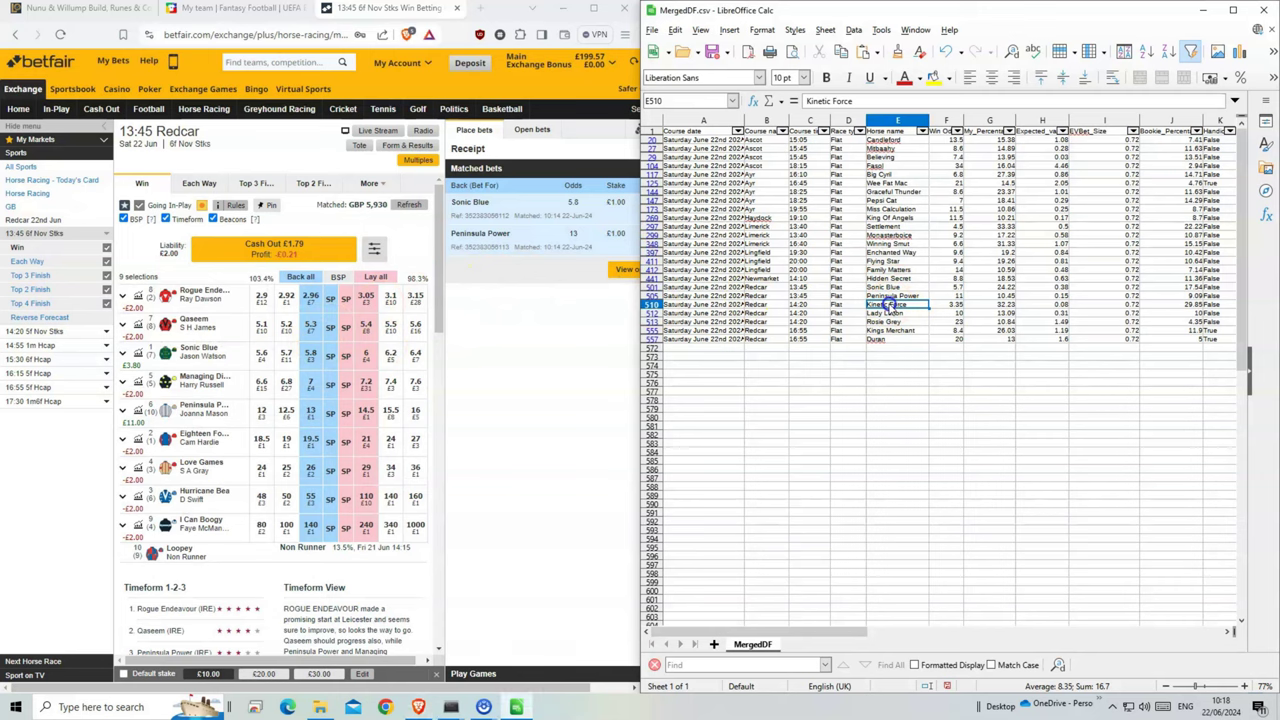
left_click(493, 307)
left_click(35, 345)
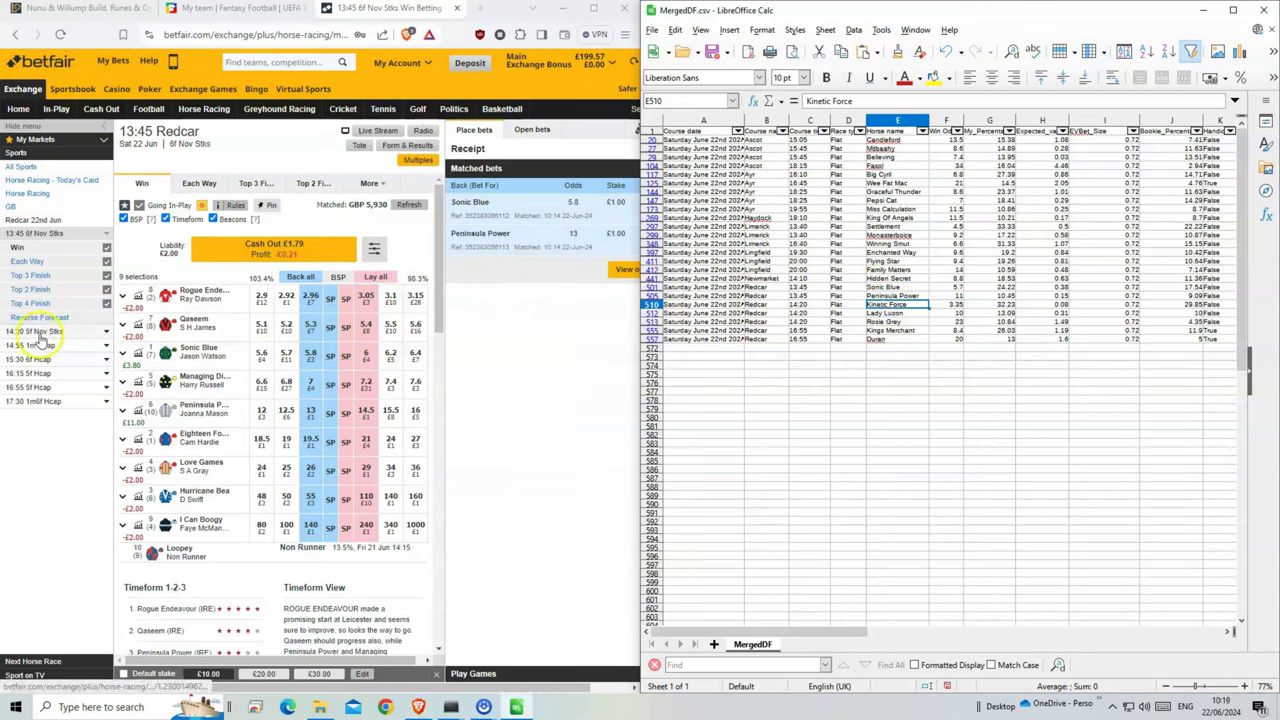
left_click(425, 318)
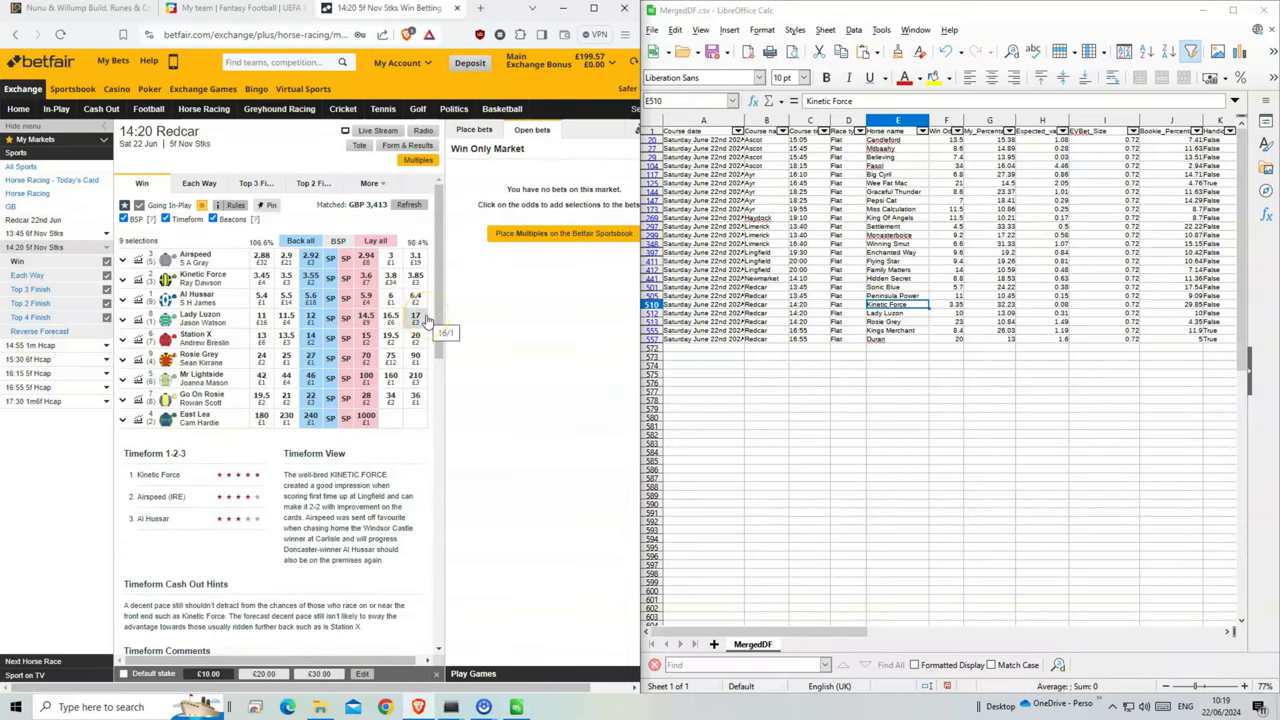
left_click(313, 287)
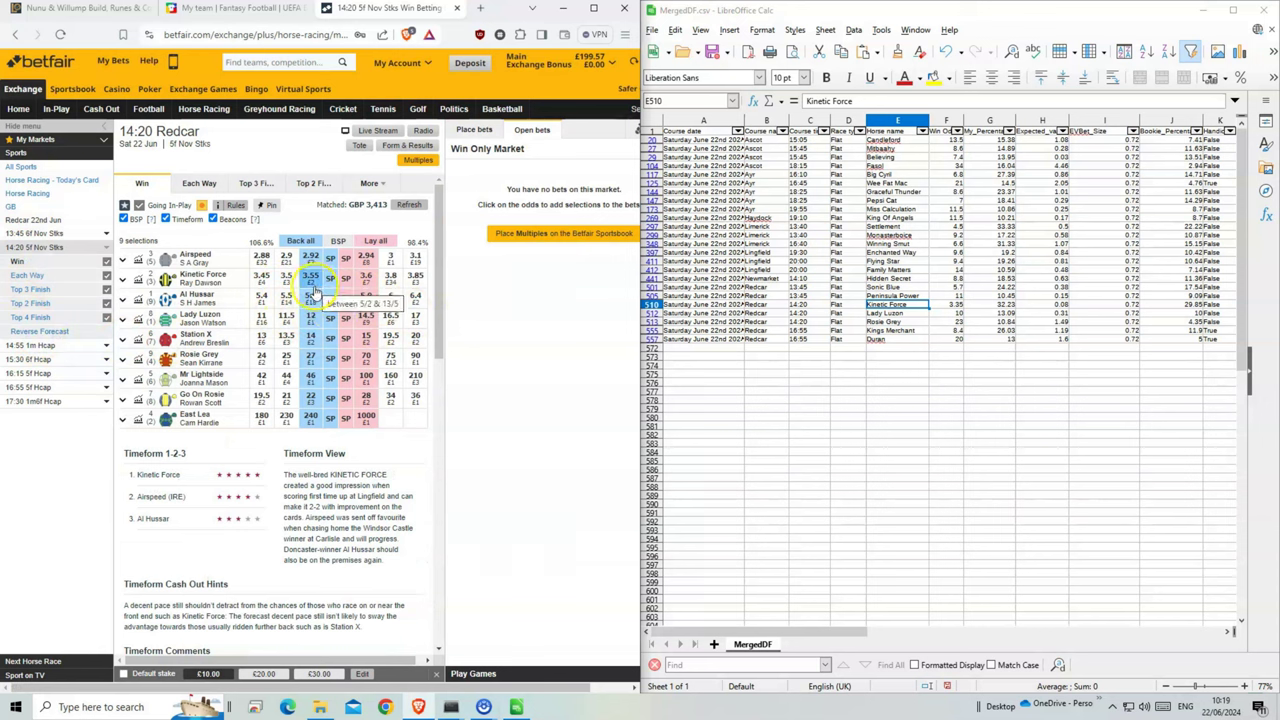
left_click(311, 283)
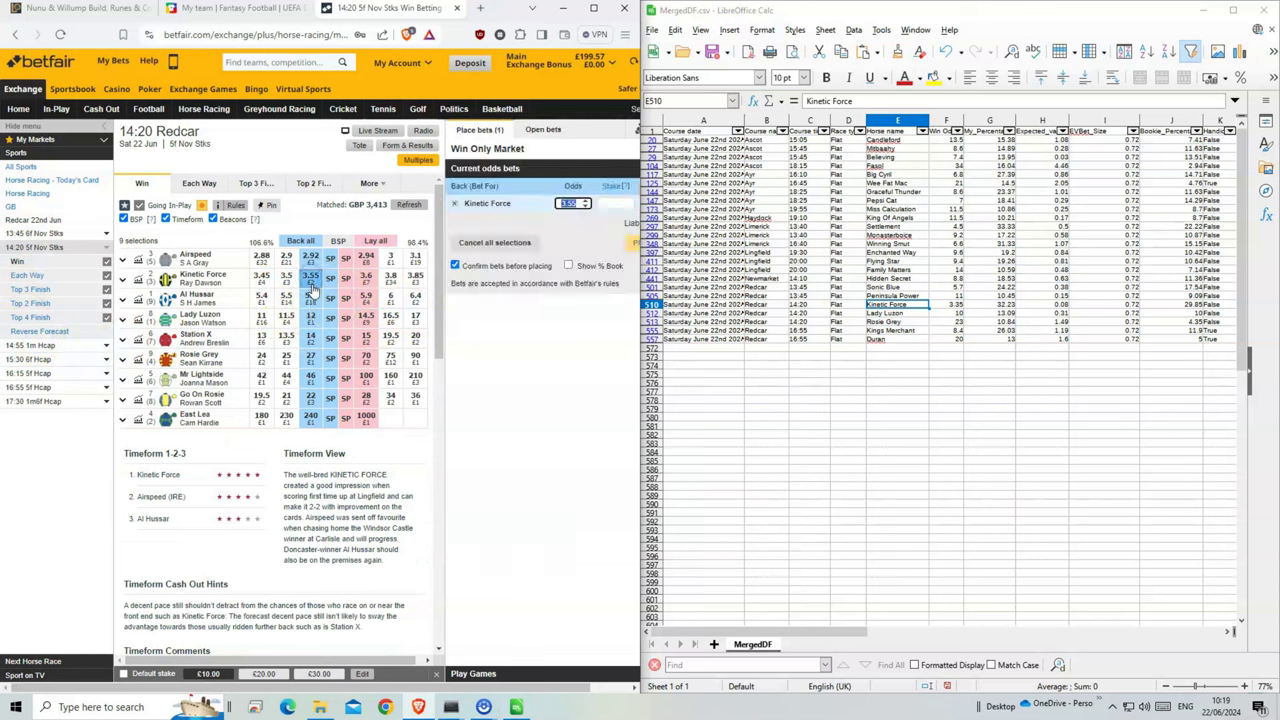
left_click(311, 320)
Stake £1 each on Kinetic Force and Lady Luzon and place both bets.
type("1")
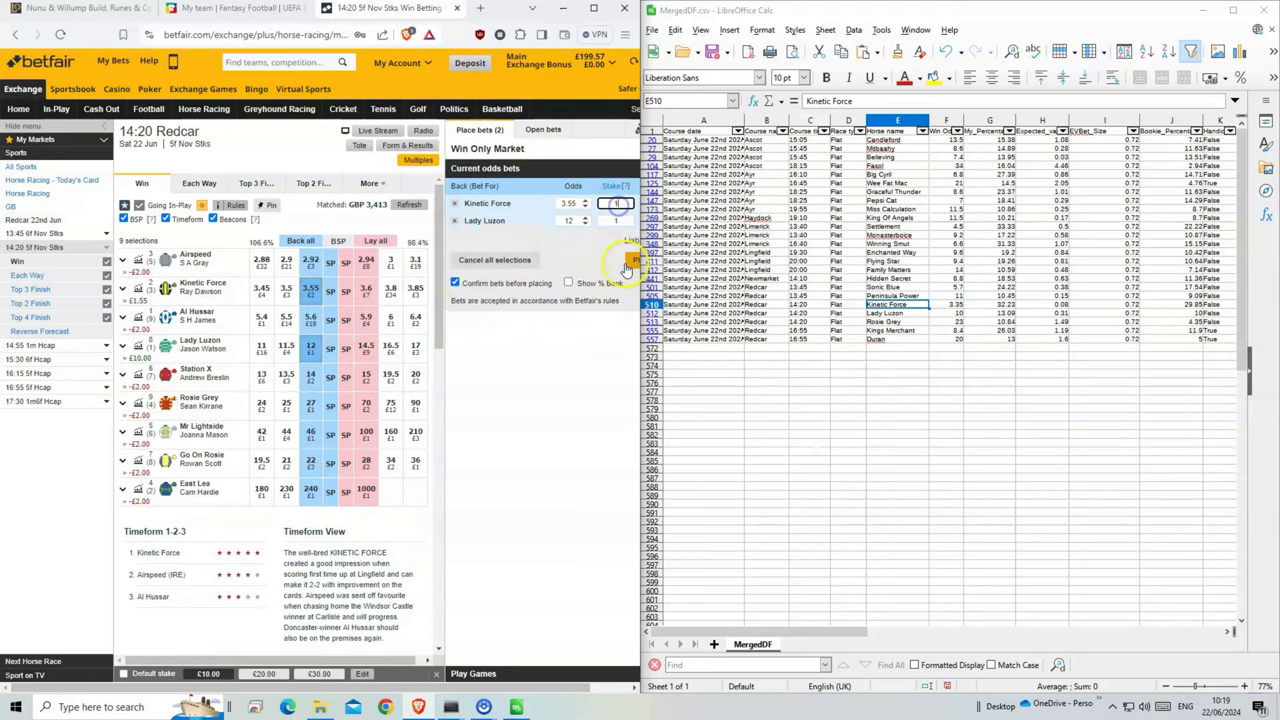
left_click(627, 265)
left_click(627, 268)
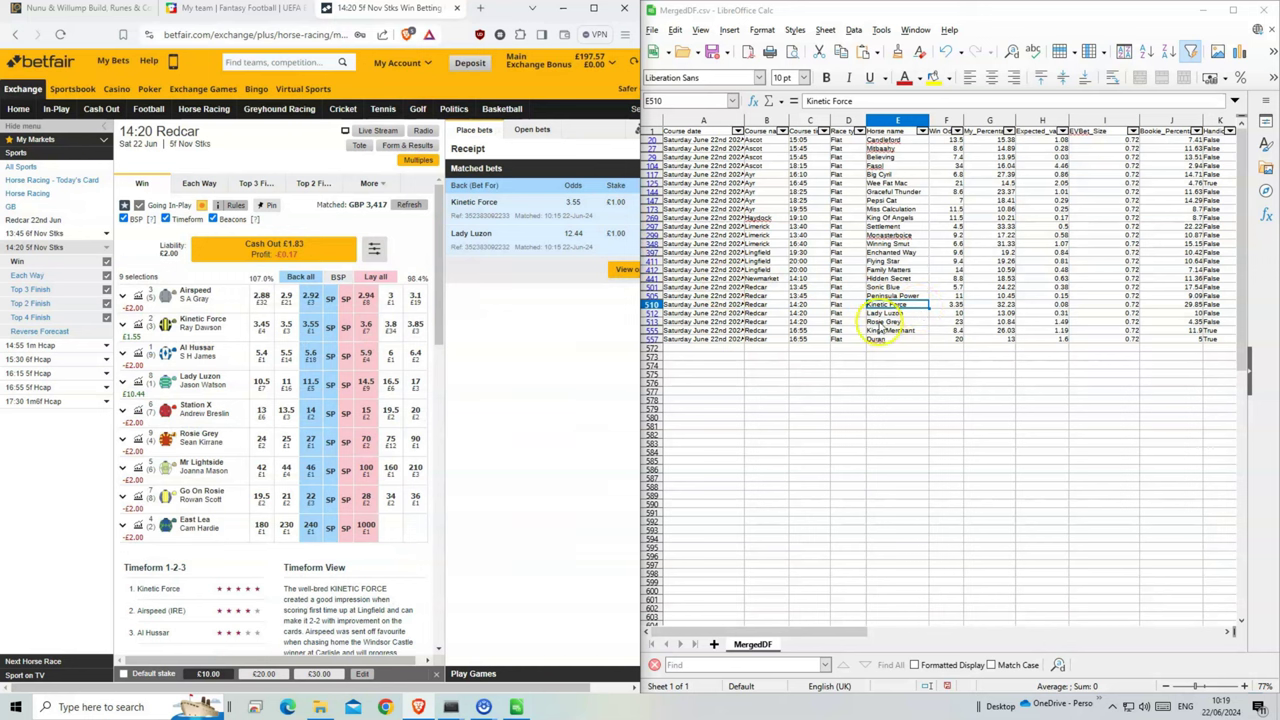
Place a £1 back bet on Rosie Grey at odds of 27 in the 14:20 Redcar win market.
left_click_drag(884, 330, 864, 322)
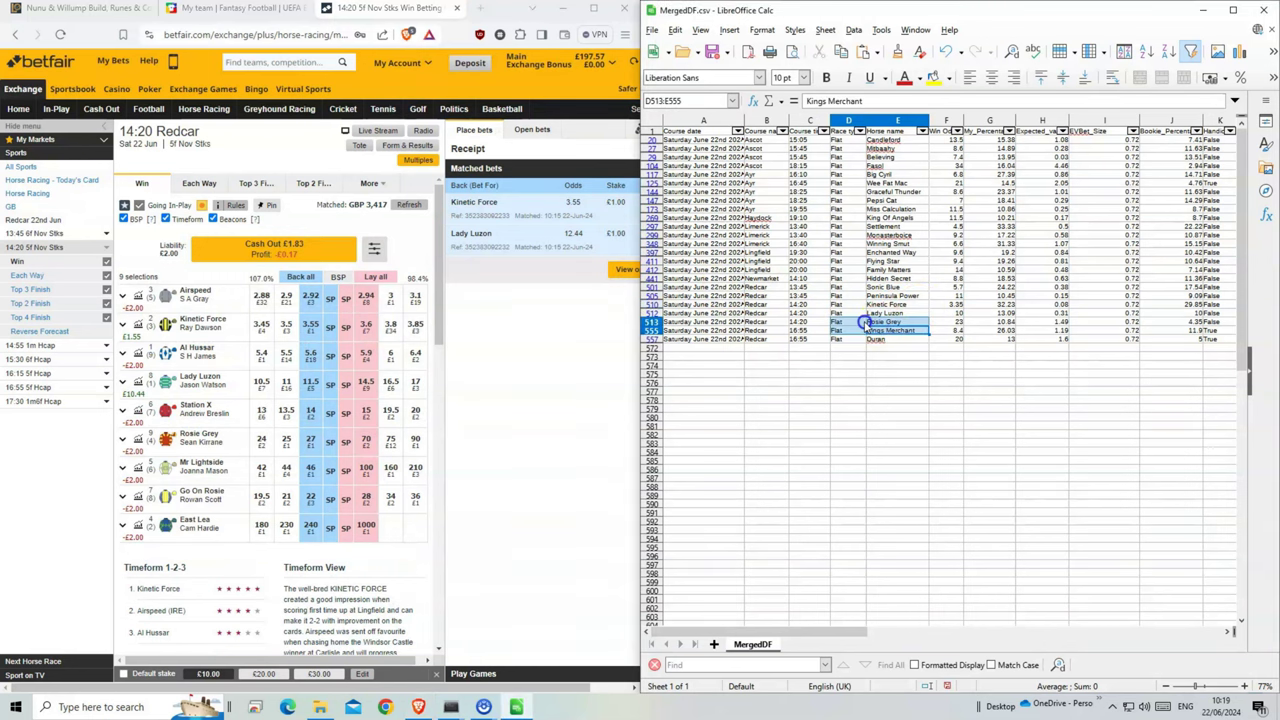
left_click(888, 323)
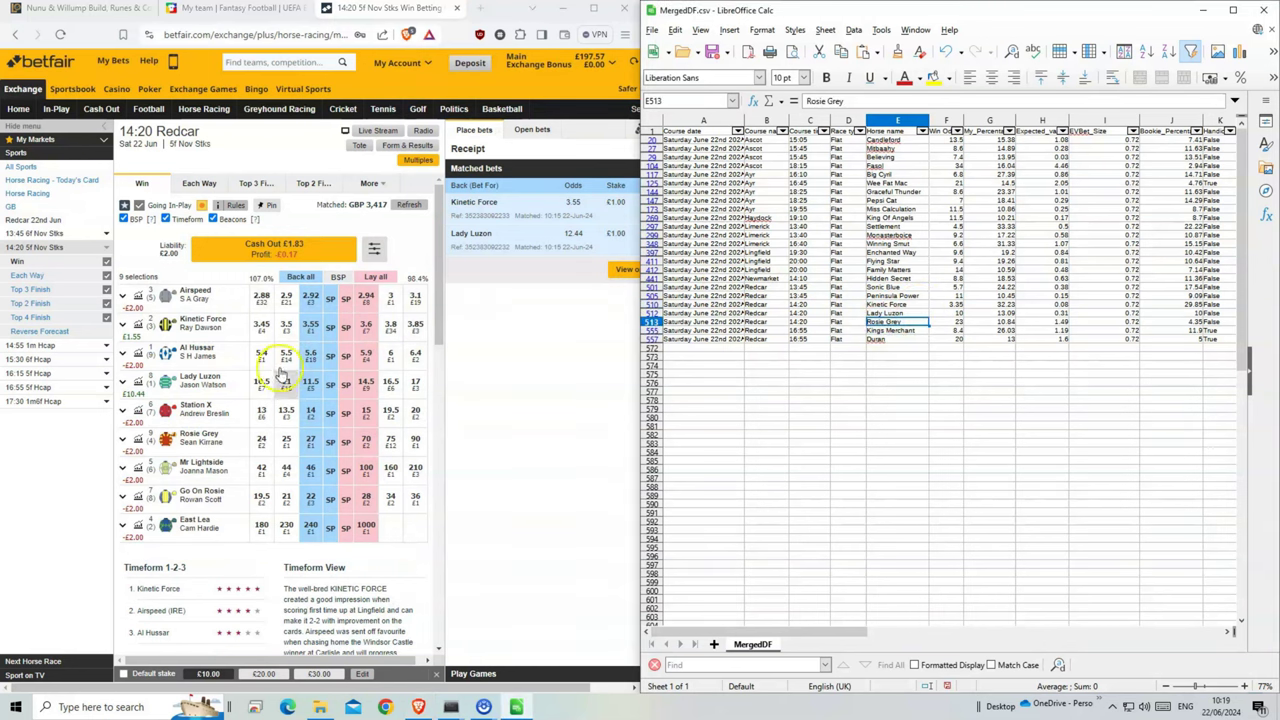
left_click(309, 447)
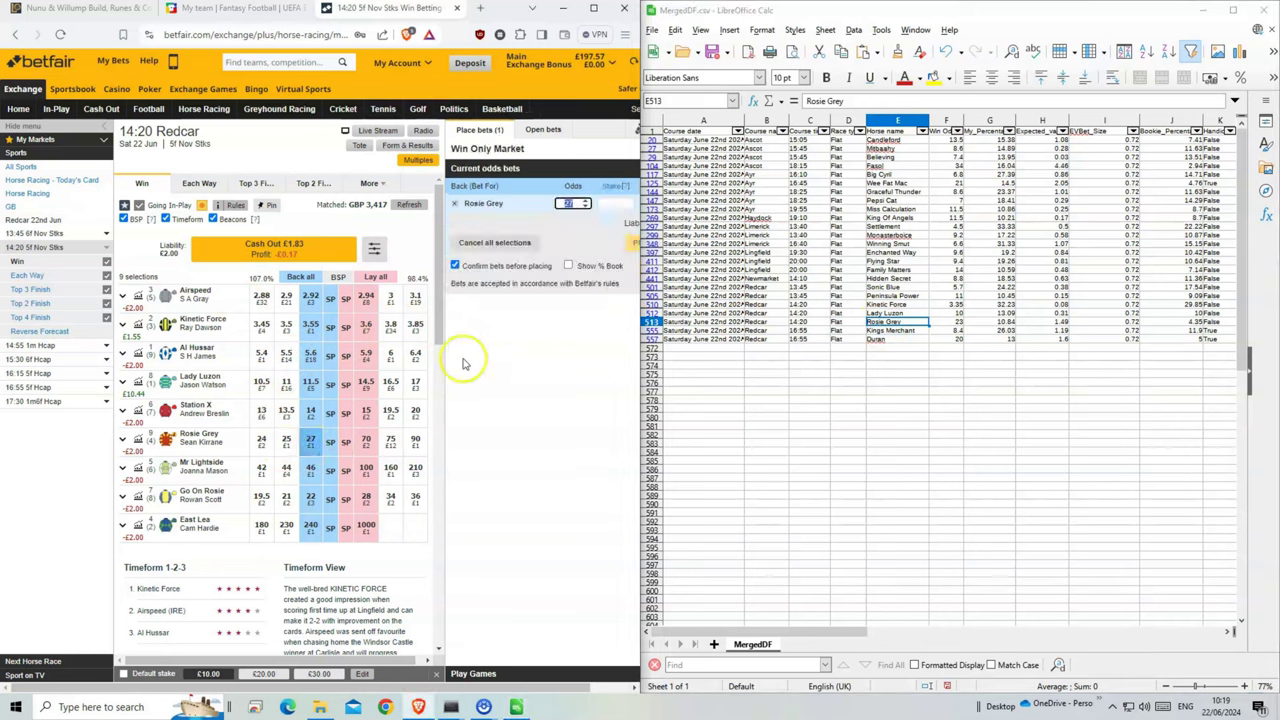
left_click(605, 205)
type("1")
left_click(634, 243)
left_click(630, 250)
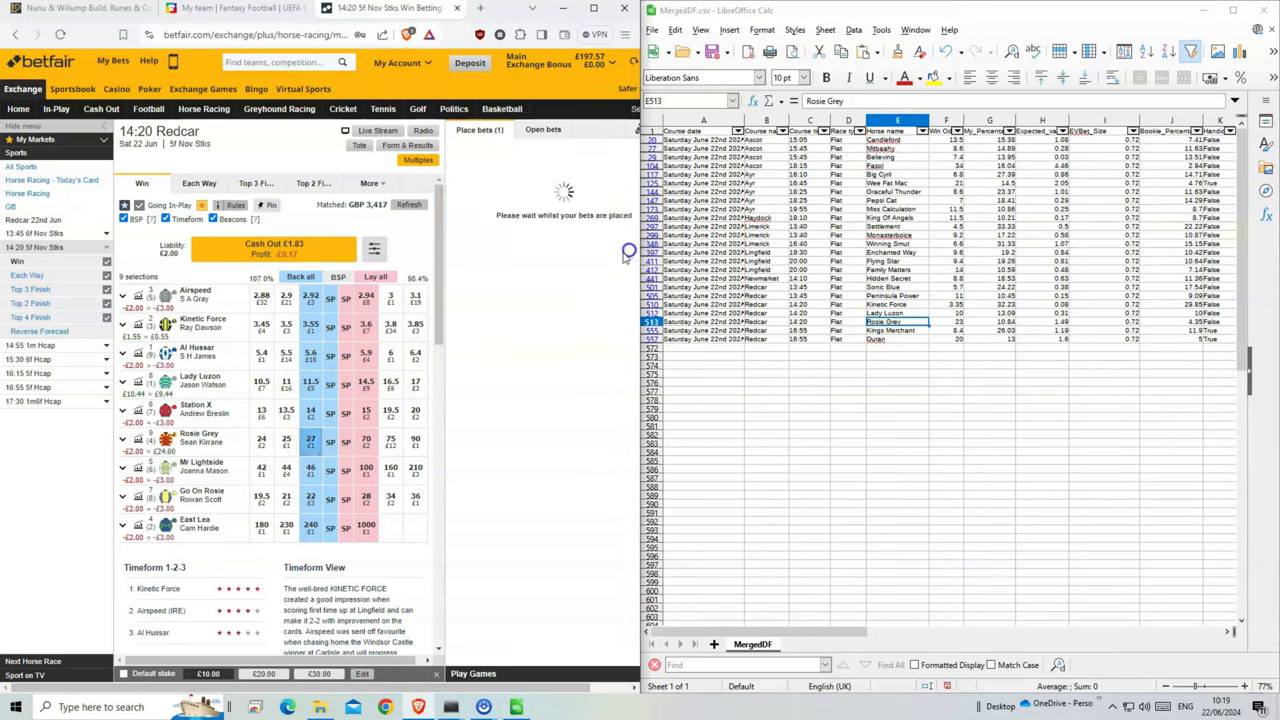
Add back selections for Kings Merchant at 10 and Duran at 24 in the 16:55 Redcar win market.
left_click_drag(884, 330, 883, 340)
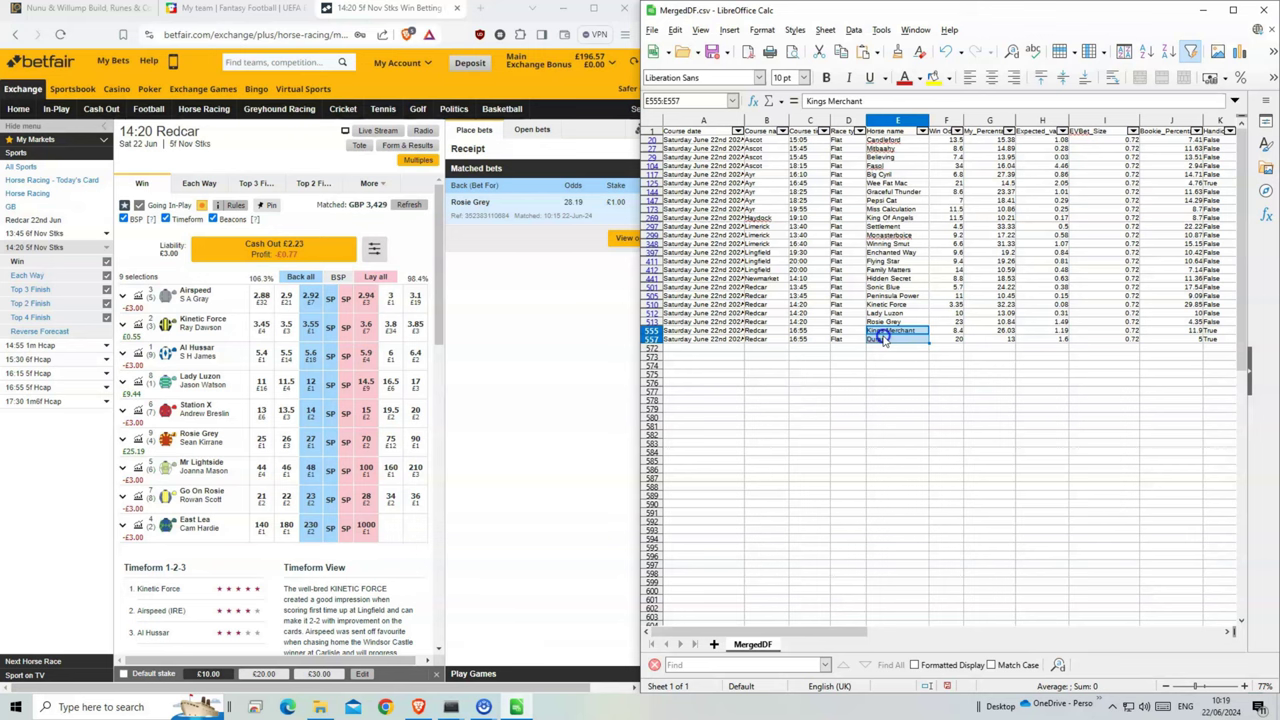
left_click(30, 387)
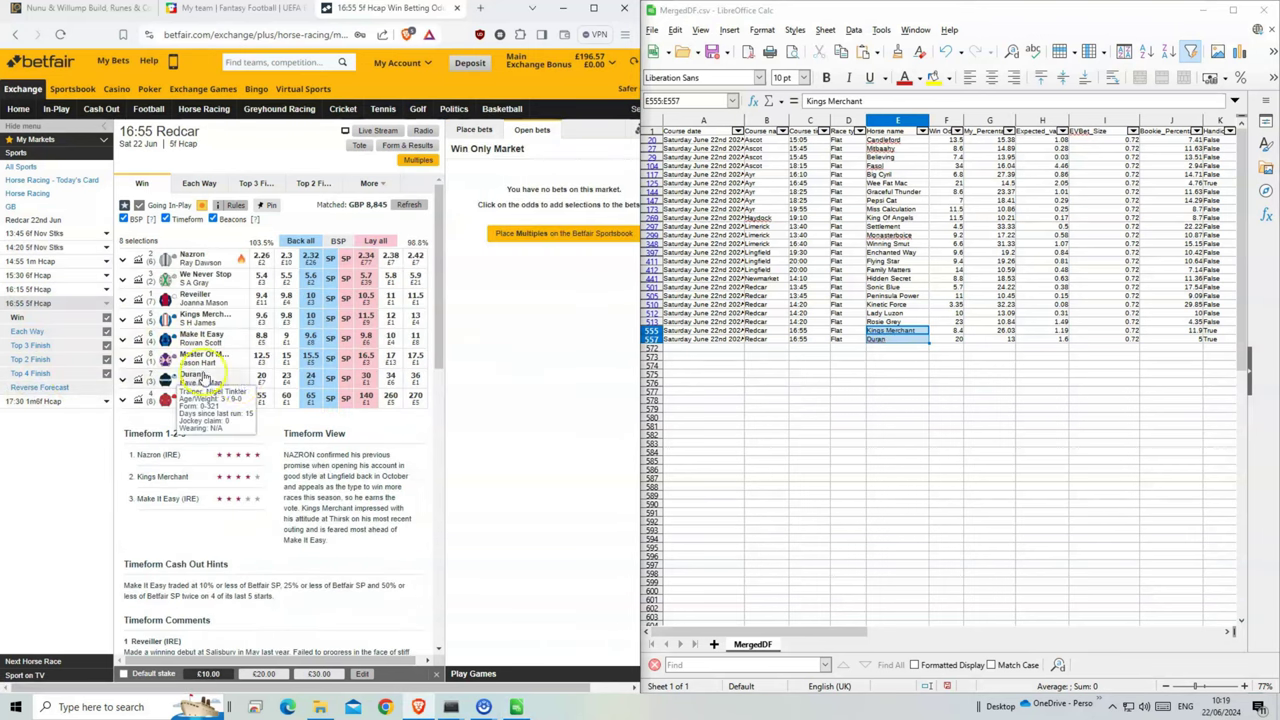
left_click(309, 321)
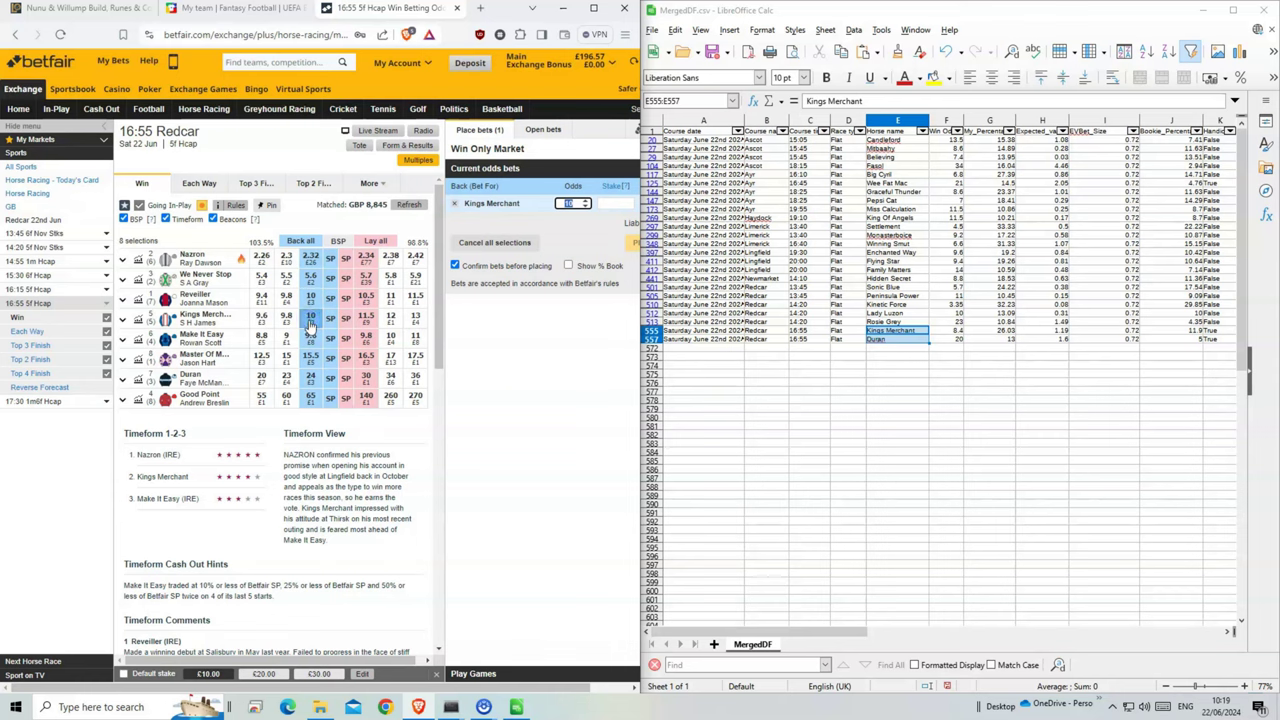
left_click(310, 378)
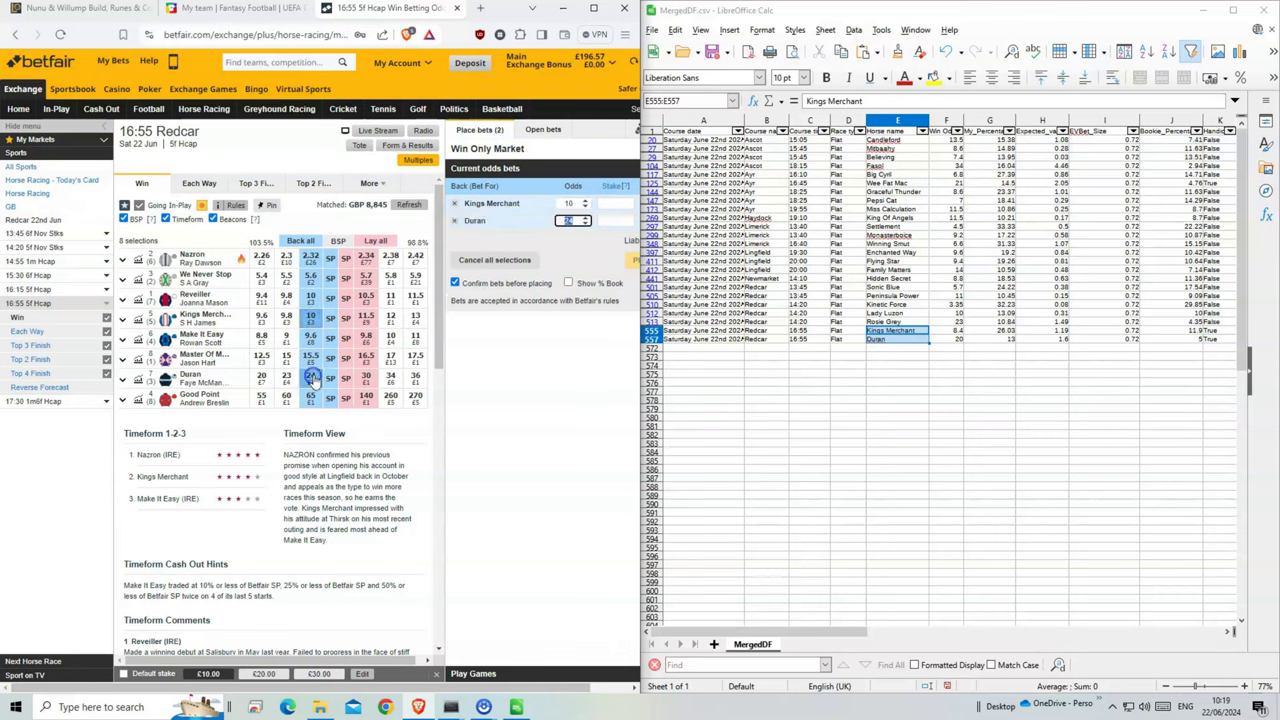
Stake £1 each on Kings Merchant and Duran and place both bets.
type("1")
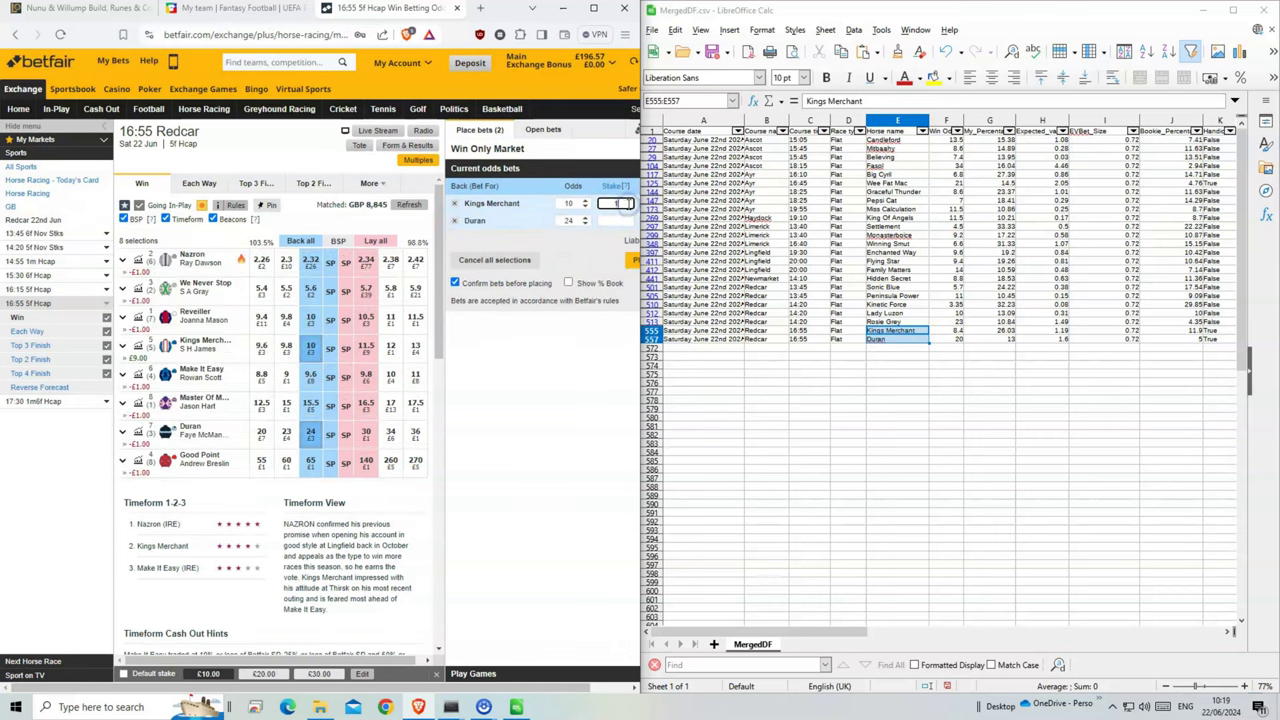
type("1")
left_click(632, 260)
left_click(634, 264)
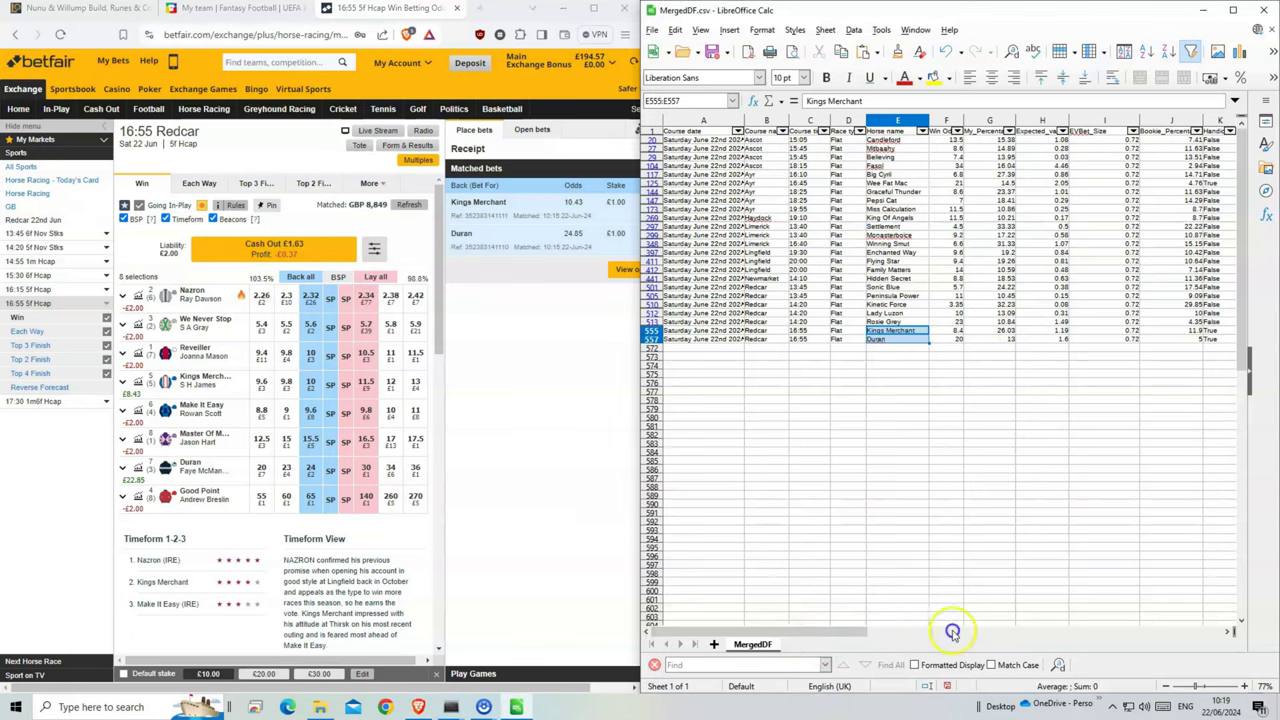
Remove the Bet filter from column O of the MergedDF sheet so all rows are included.
left_click_drag(846, 630, 968, 630)
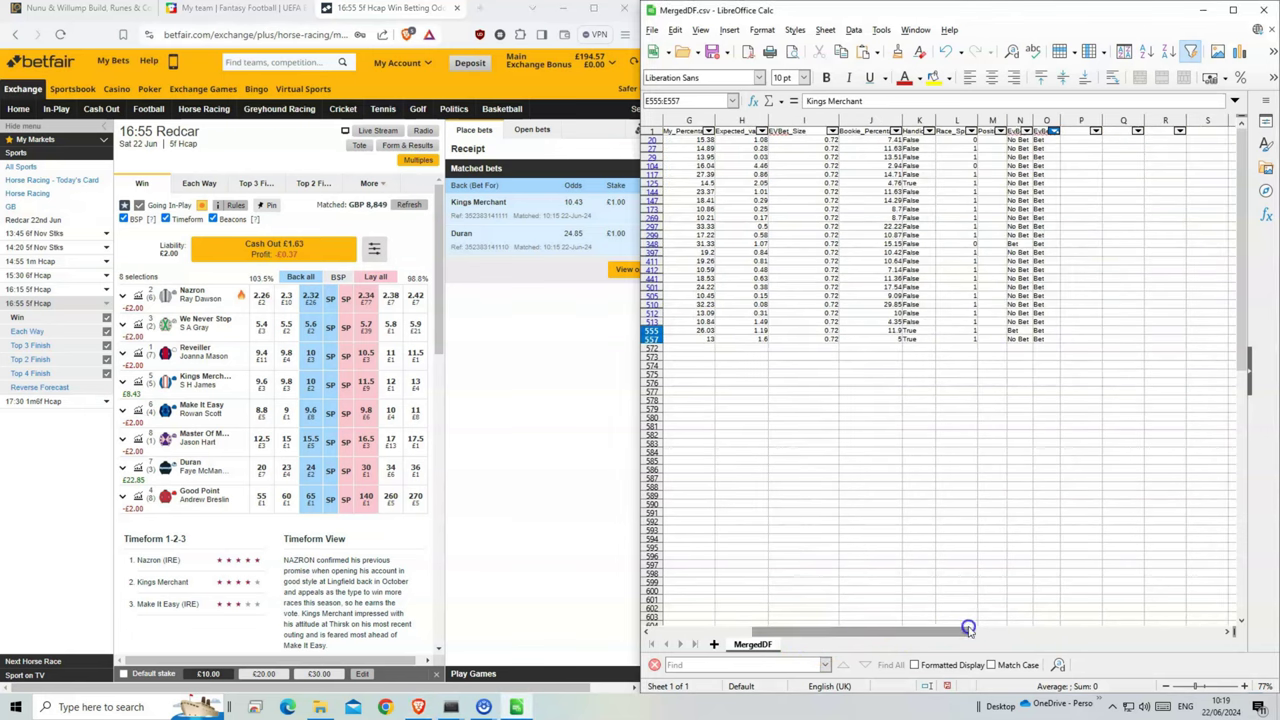
left_click(1053, 131)
left_click(1043, 261)
left_click(1062, 402)
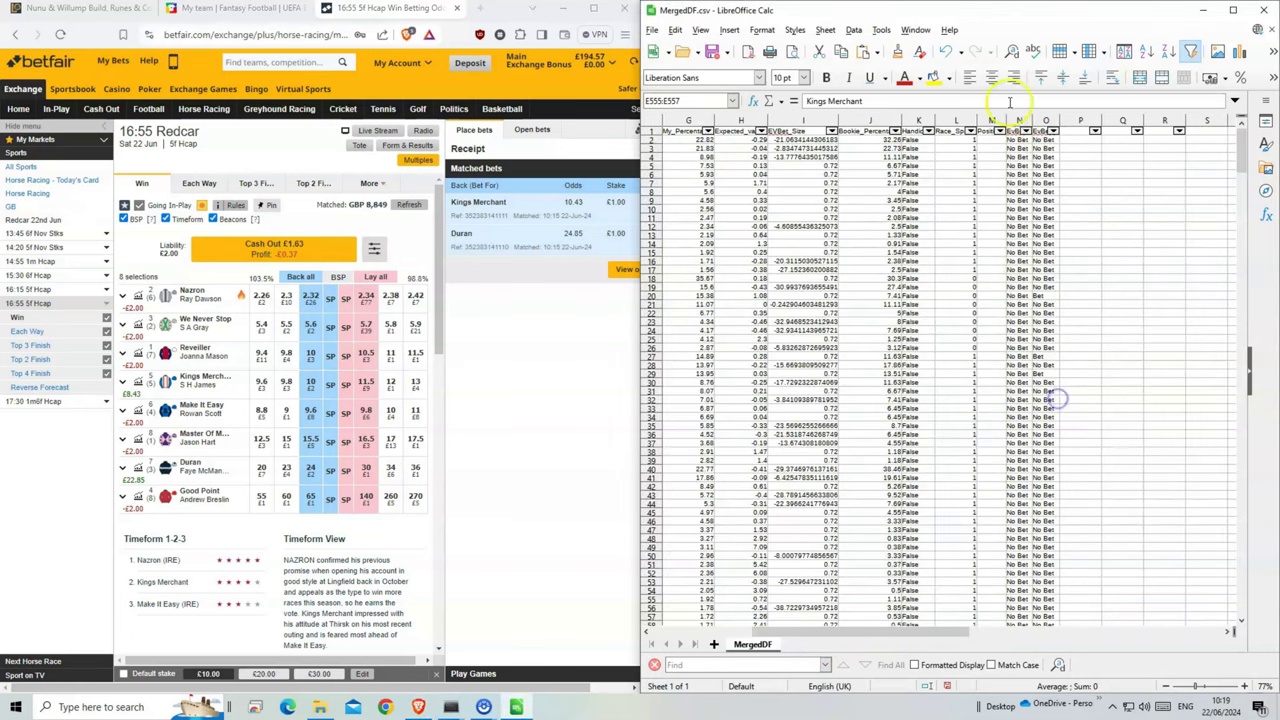
Filter column N of the MergedDF sheet to rows marked Bet and return to the course and horse name columns.
left_click(1026, 131)
left_click(1038, 280)
left_click(1038, 390)
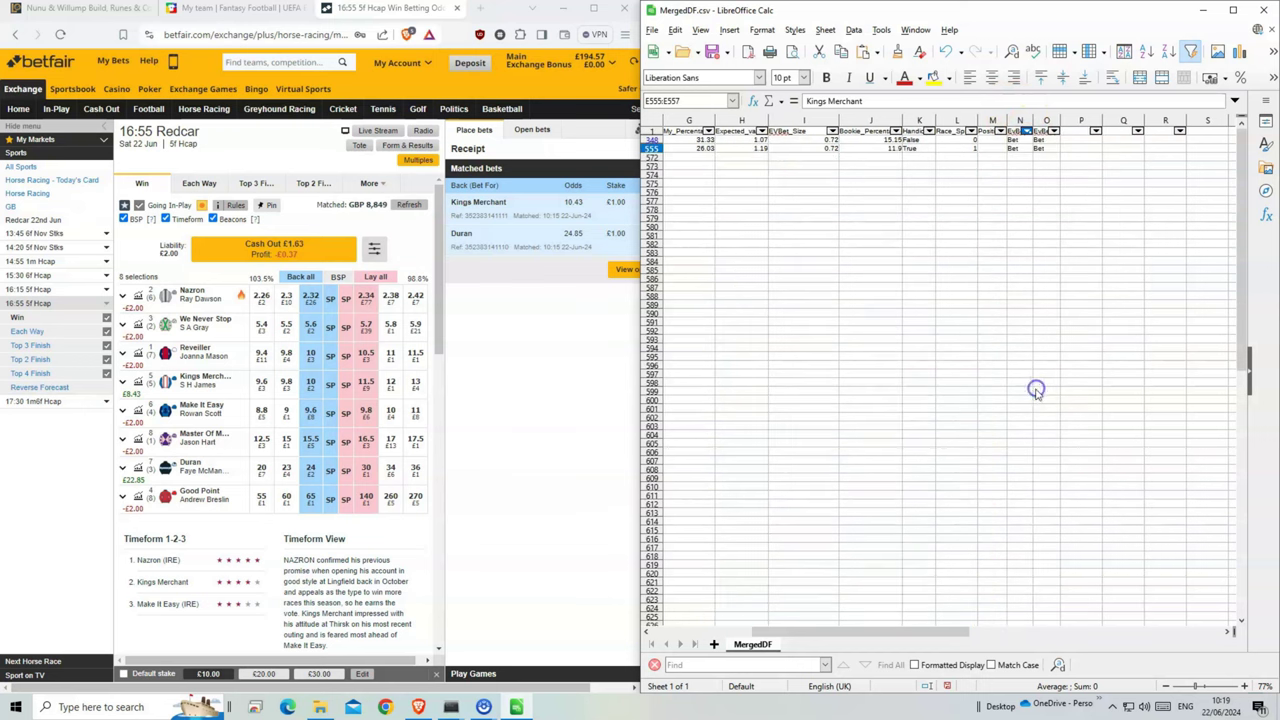
left_click_drag(906, 631, 745, 627)
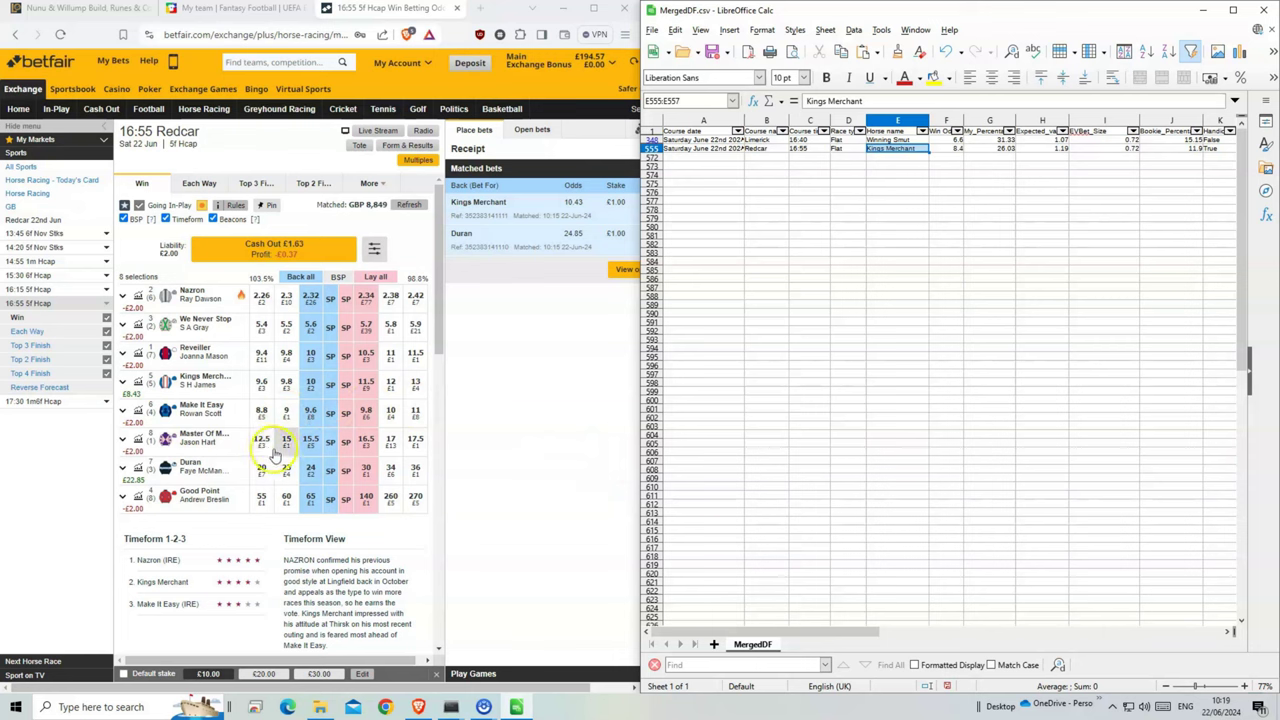
Place another £1 back bet on Kings Merchant at odds of 10 in the 16:55 Redcar win market.
left_click(311, 382)
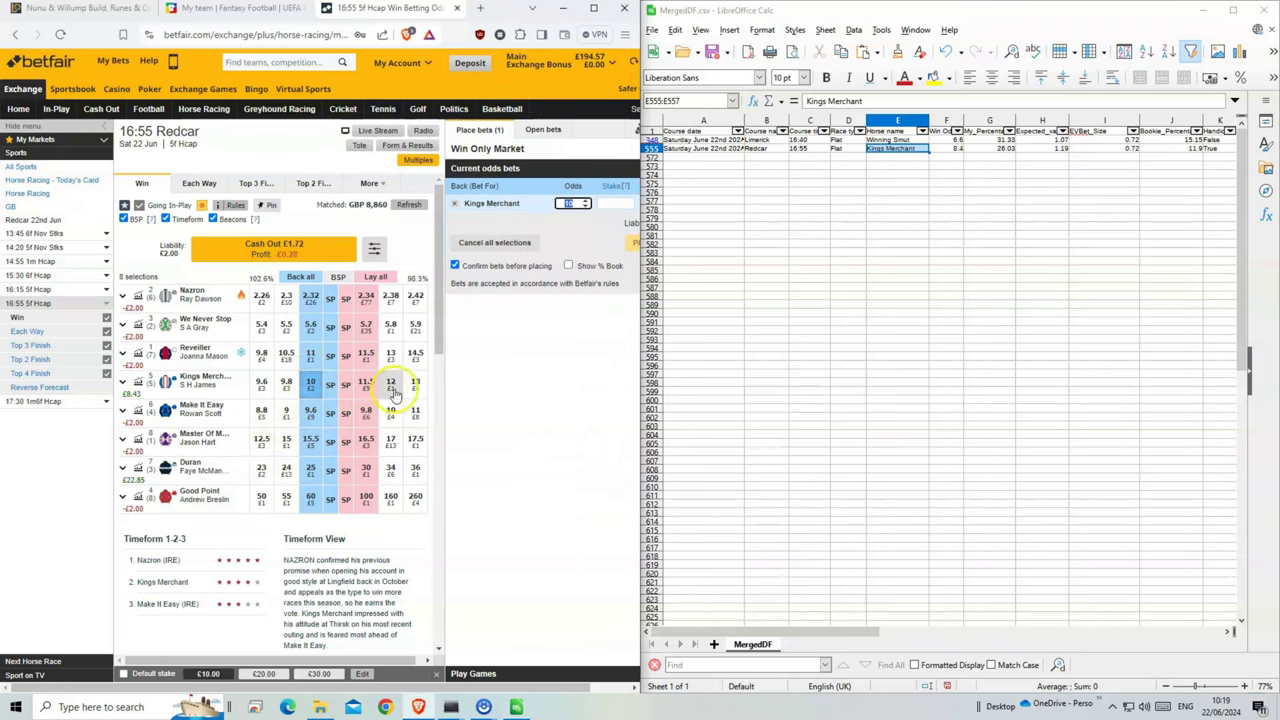
left_click(203, 108)
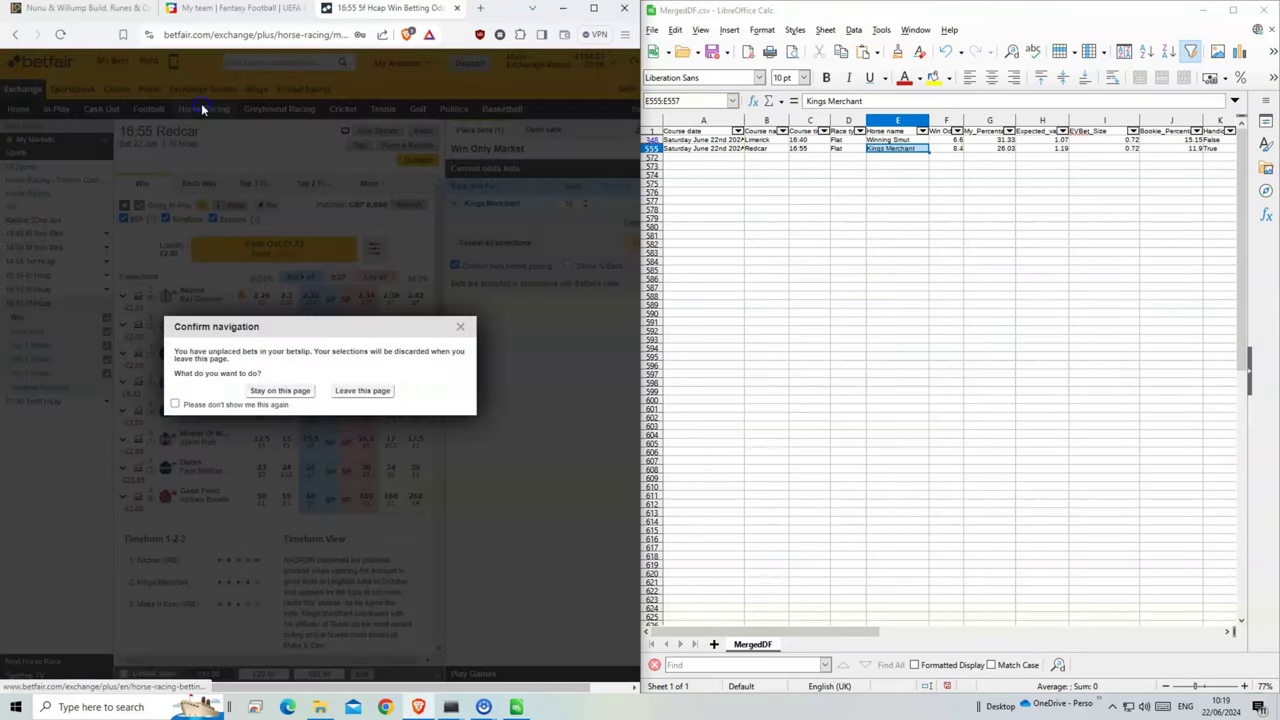
left_click(461, 327)
type("1")
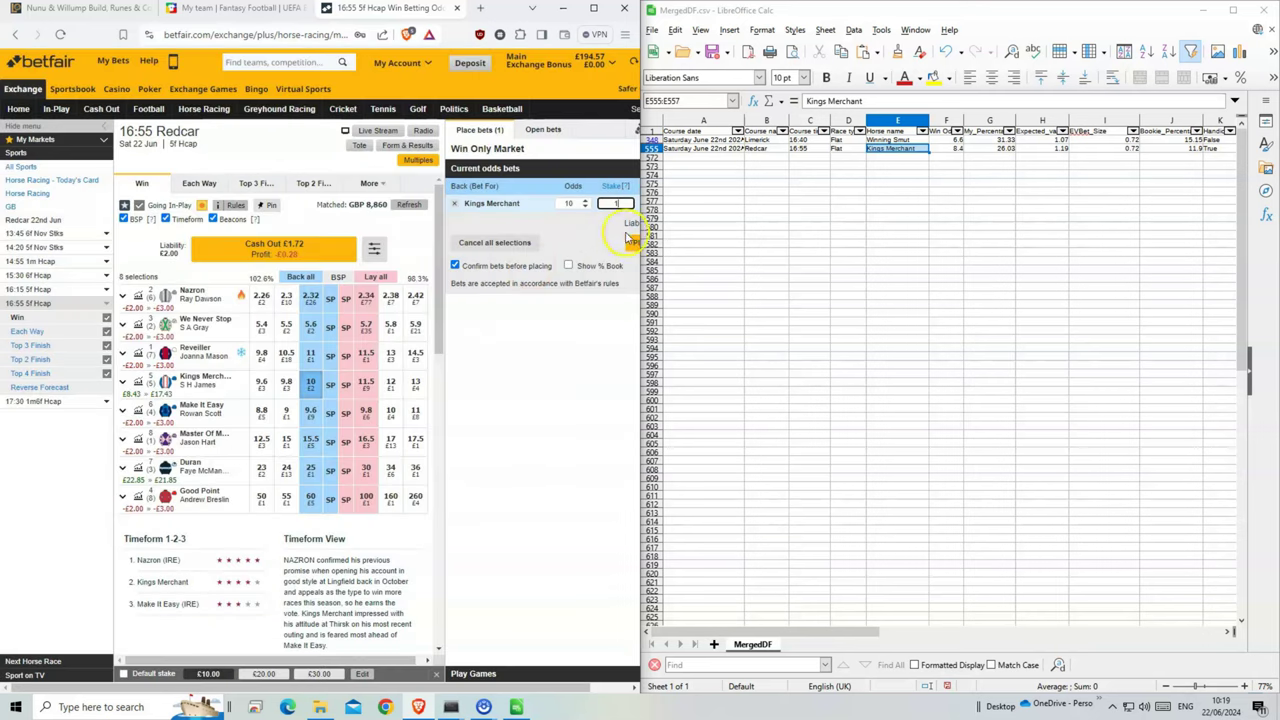
left_click(630, 243)
left_click(626, 251)
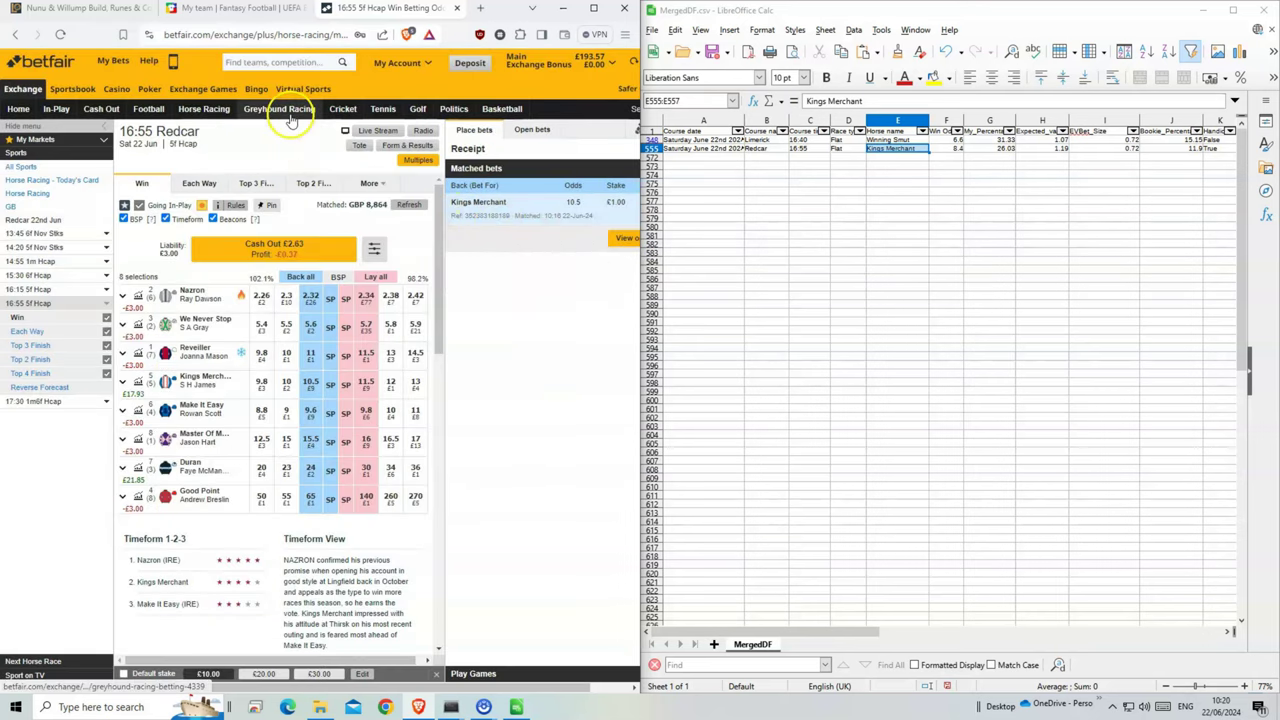
Open the 16:40 Limerick win market and place another £1 back bet on Winning Smut at odds of 7.8.
left_click(203, 108)
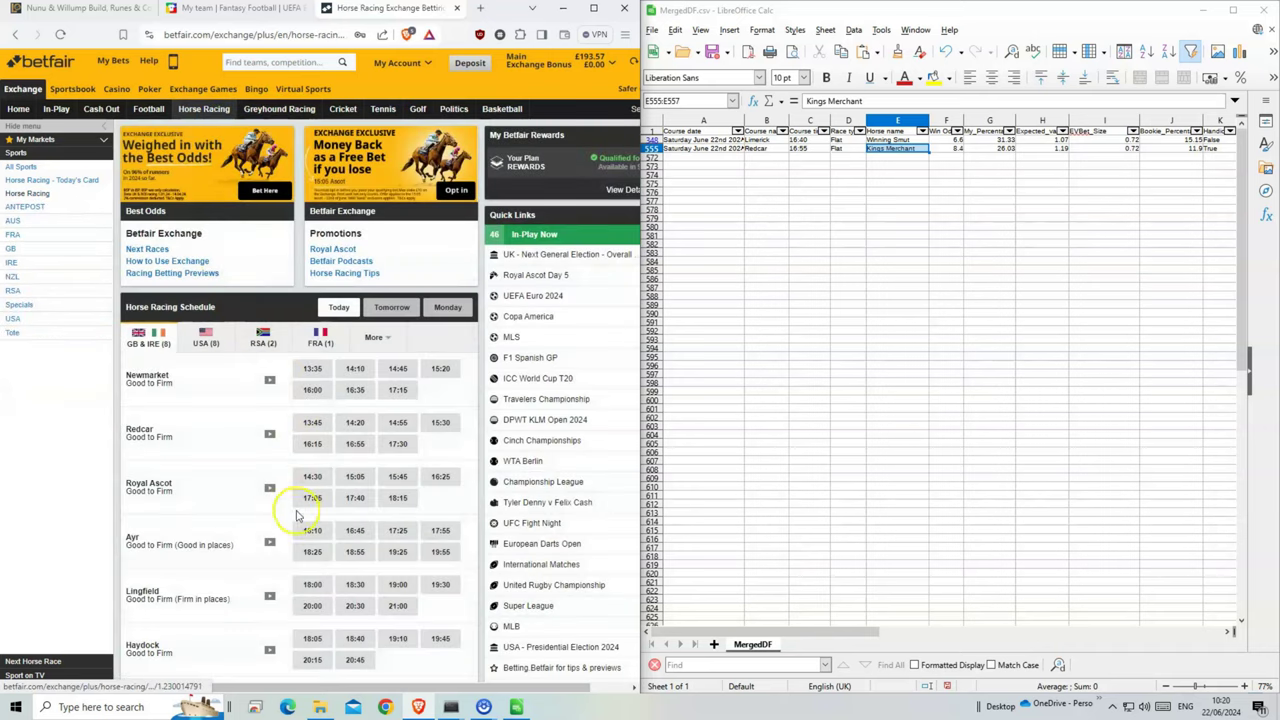
scroll(270, 530, "down", 3)
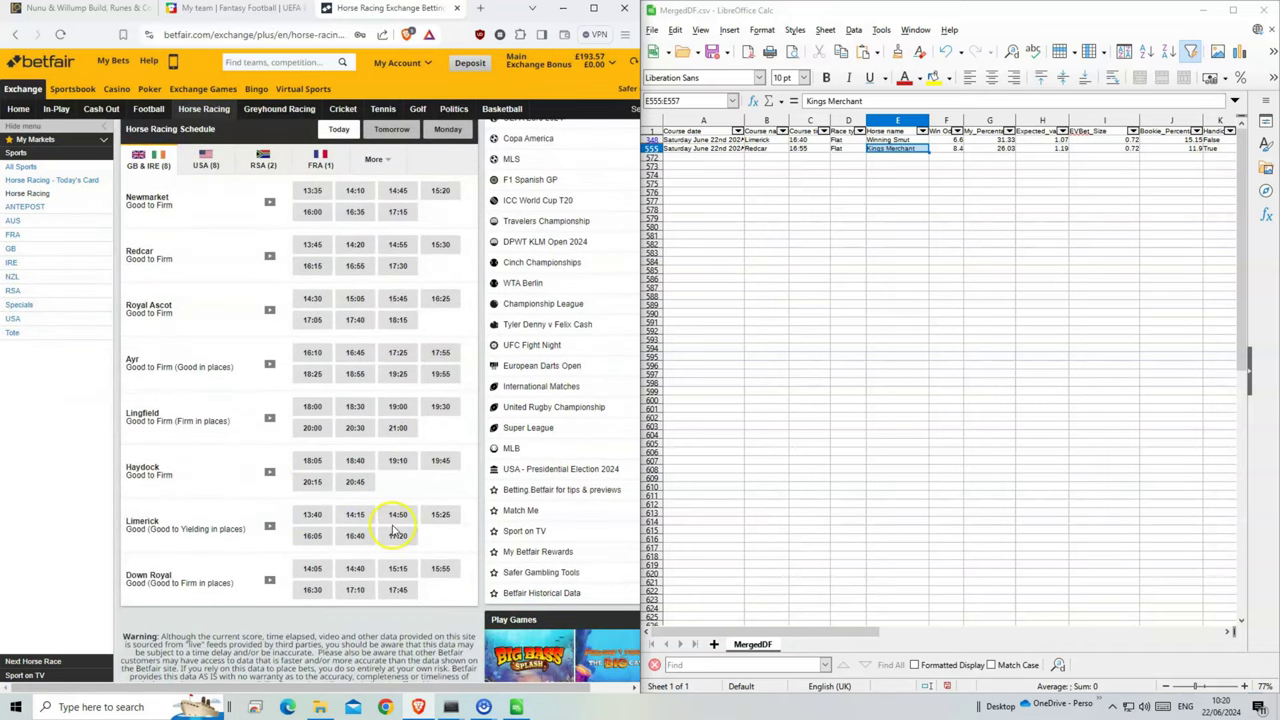
left_click(354, 537)
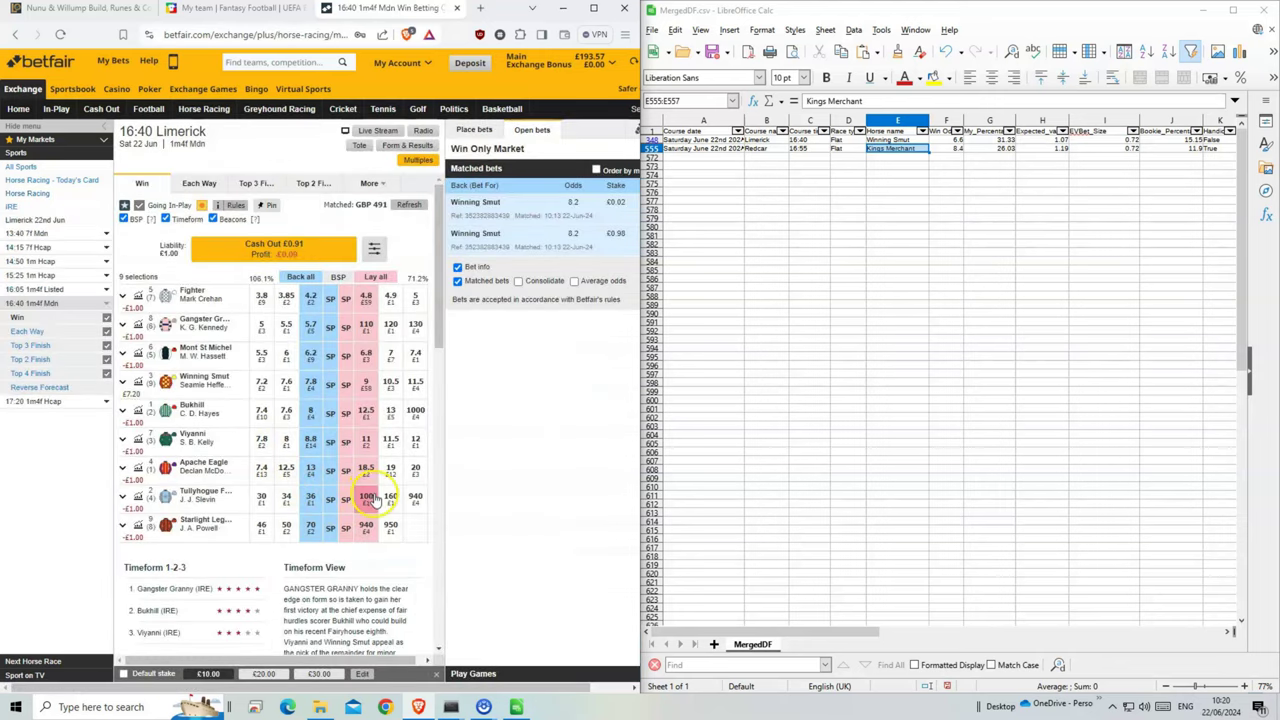
left_click(311, 390)
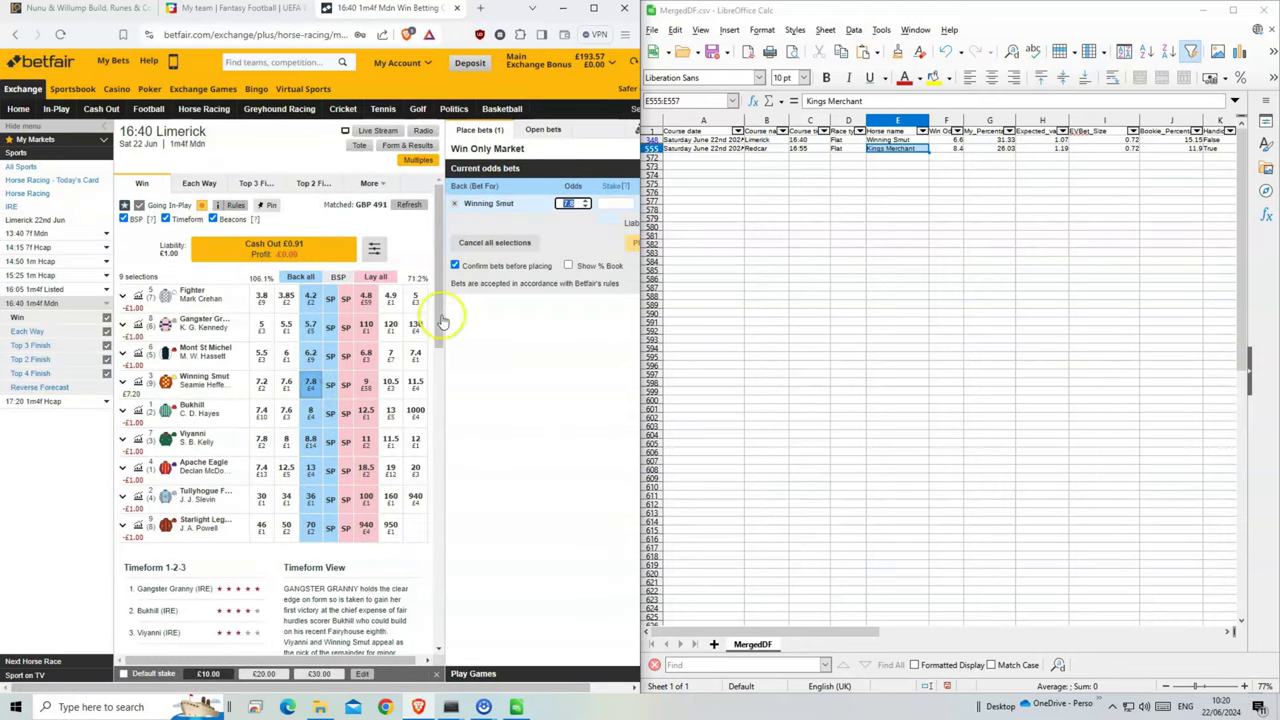
left_click(630, 242)
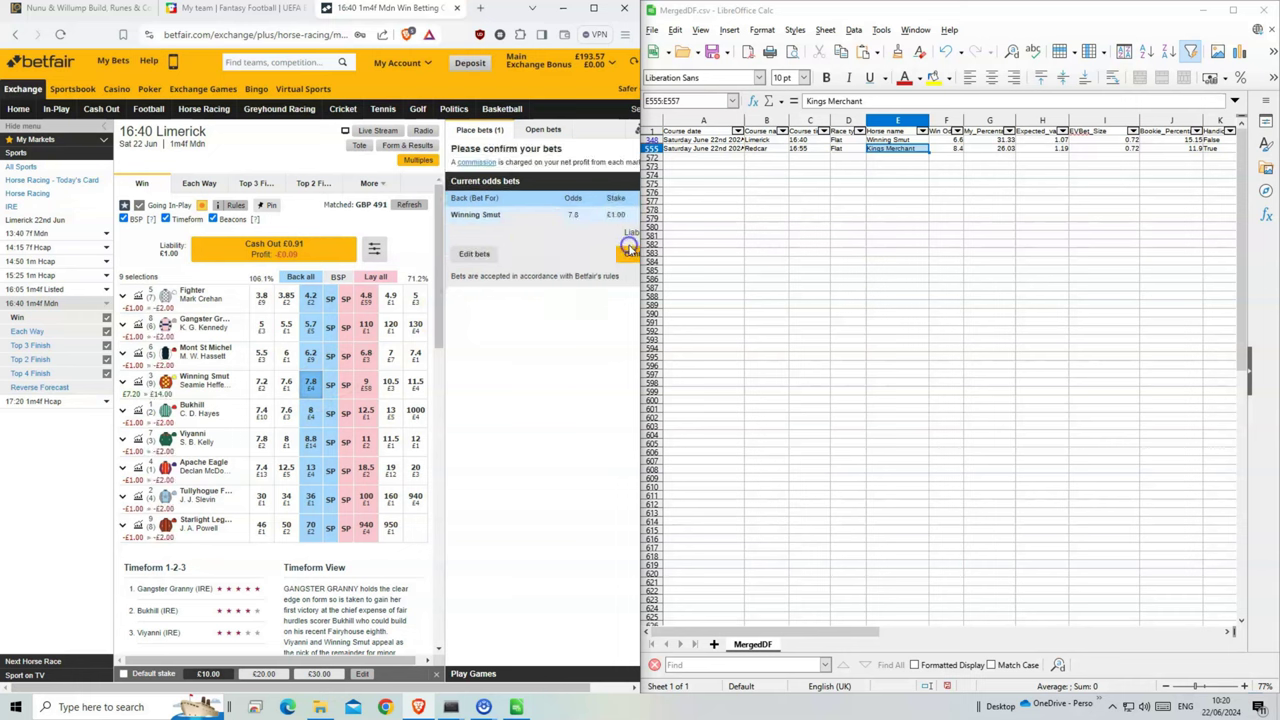
left_click(630, 246)
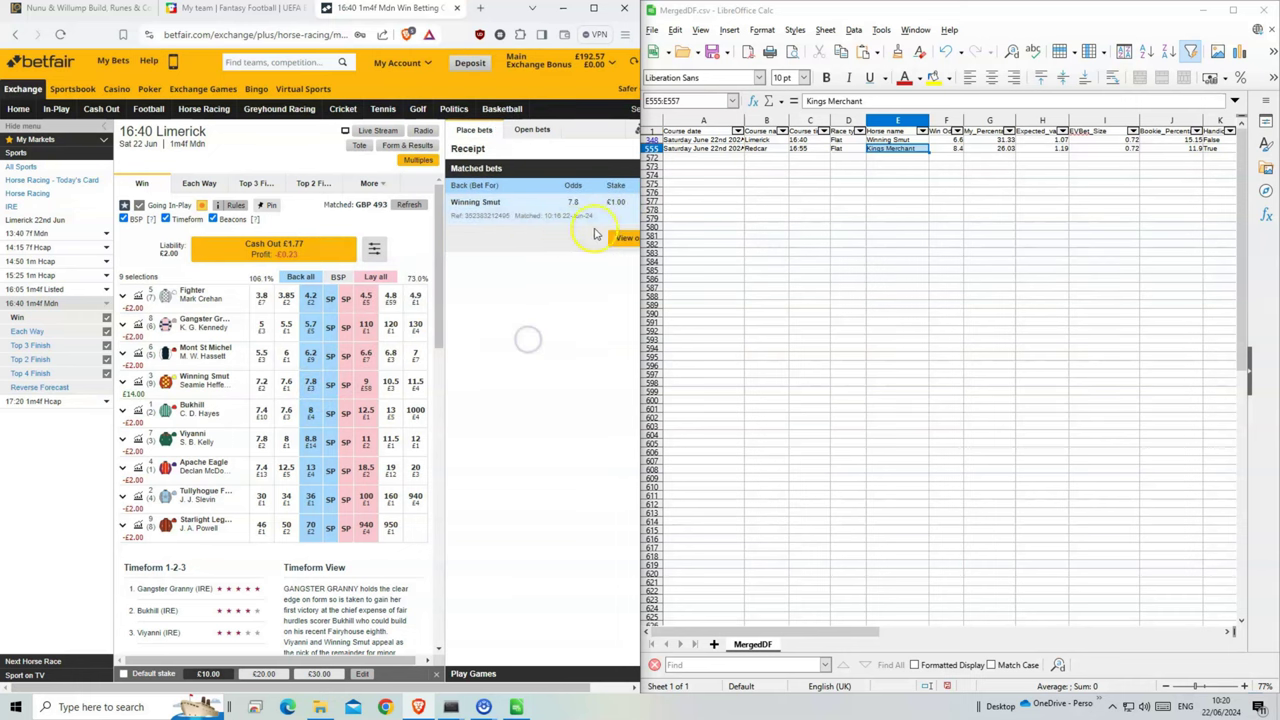
Remove the Bet filter from column N of the MergedDF sheet so all rows are included.
left_click_drag(843, 628, 962, 626)
left_click(1025, 131)
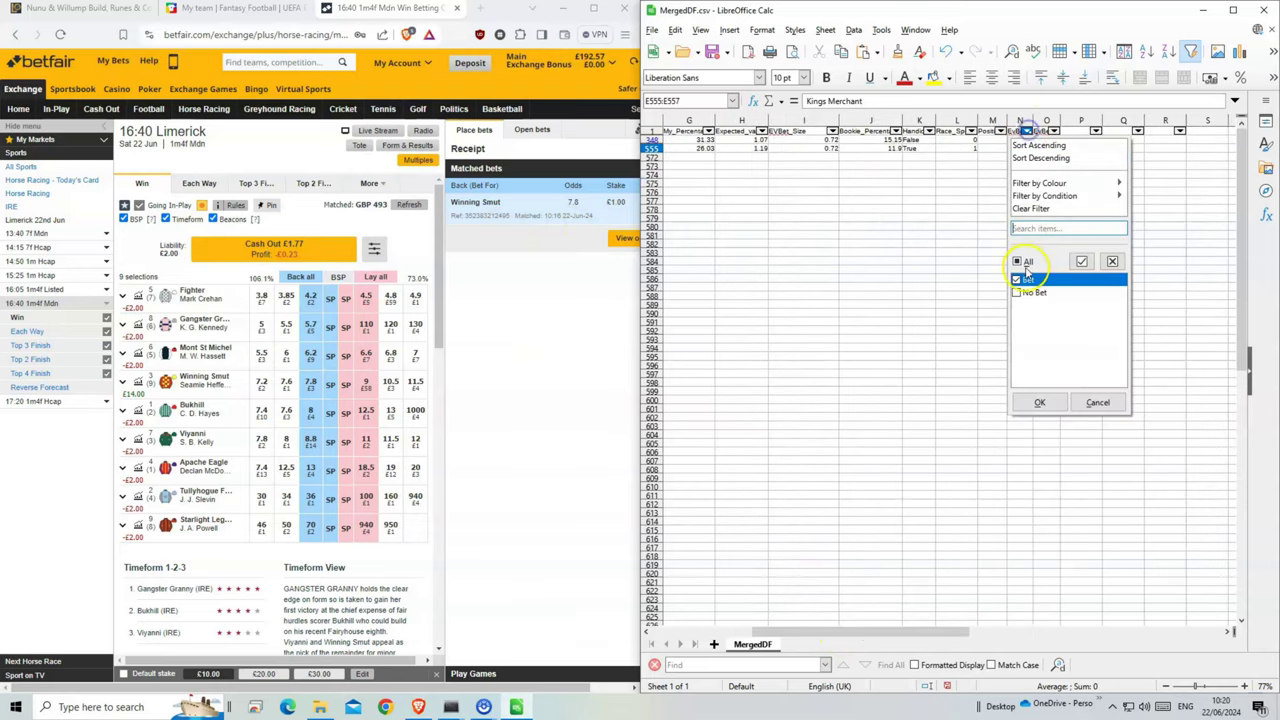
left_click(1026, 266)
left_click(1039, 402)
Filter column O of the MergedDF sheet to rows marked Bet and maximize the spreadsheet window to show all its columns.
left_click(1052, 131)
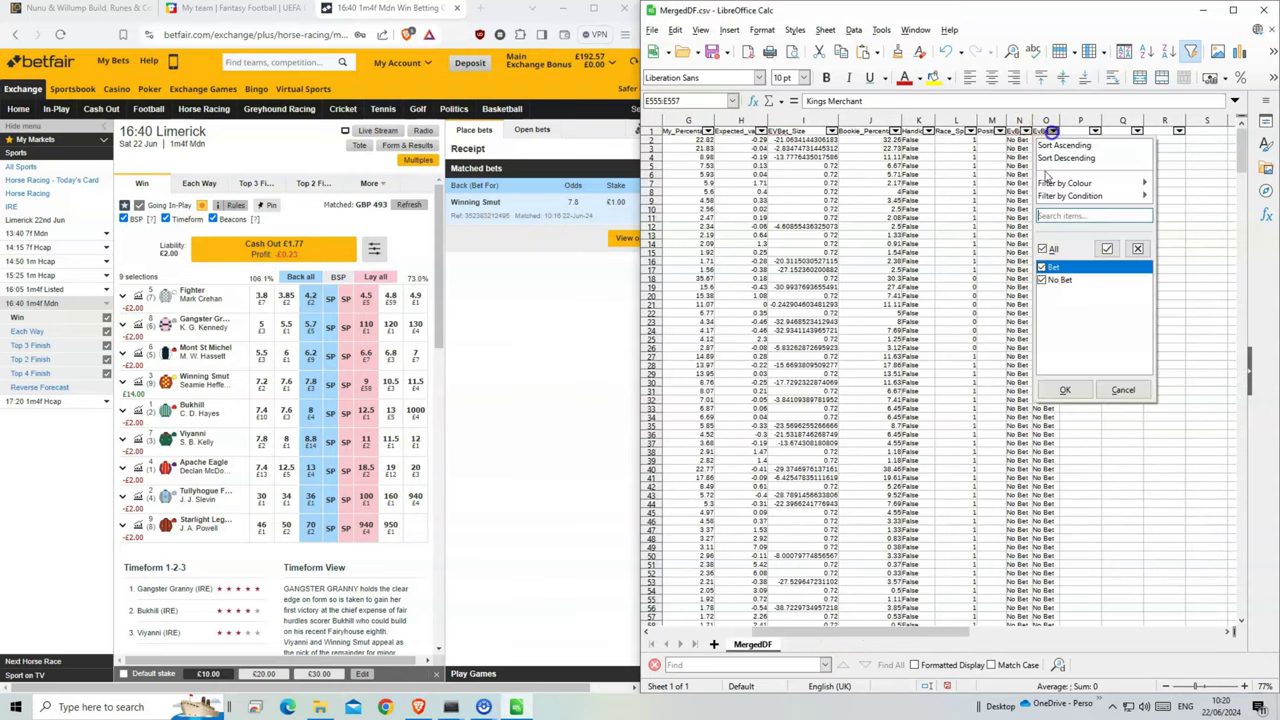
left_click(1042, 279)
left_click(1065, 390)
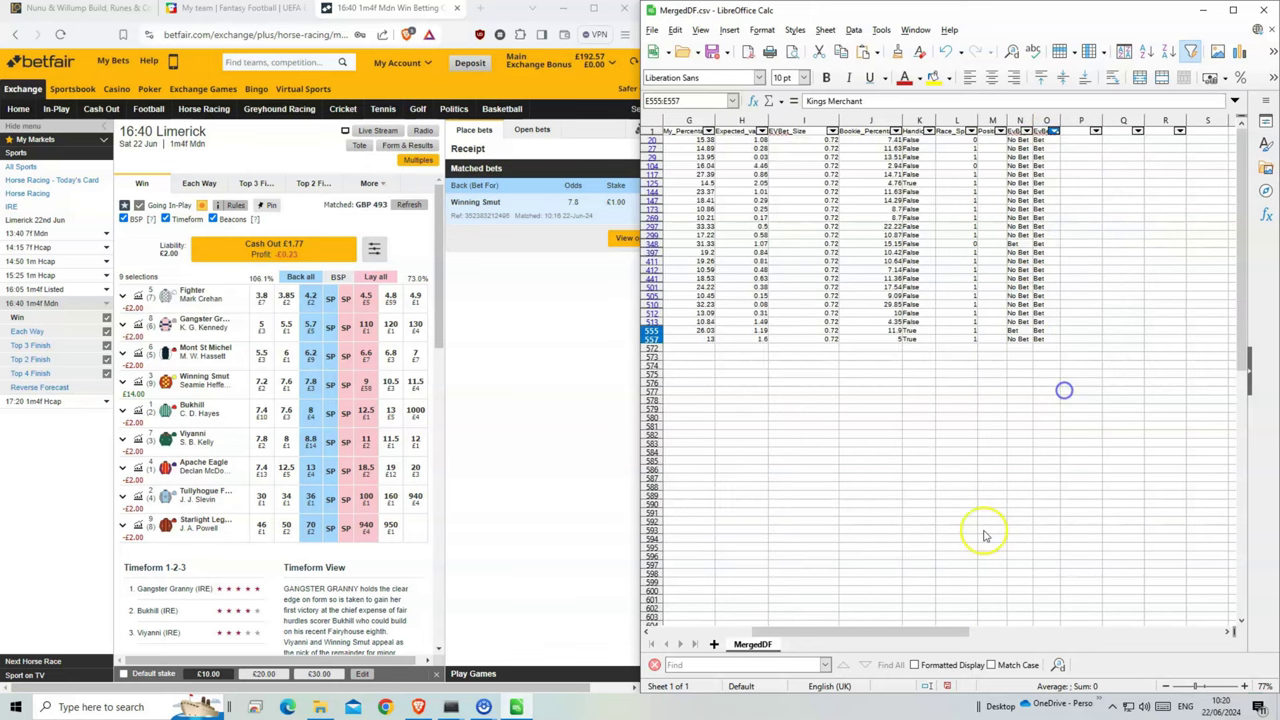
left_click_drag(929, 628, 760, 628)
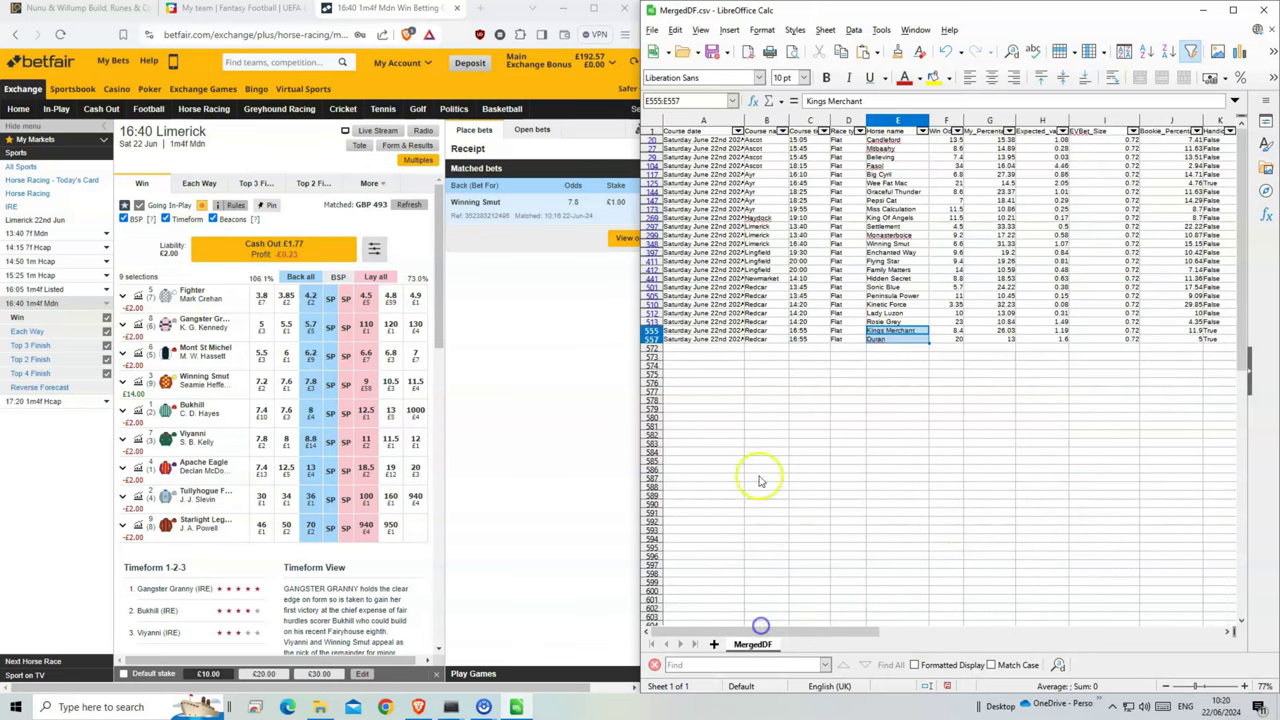
double_click(876, 9)
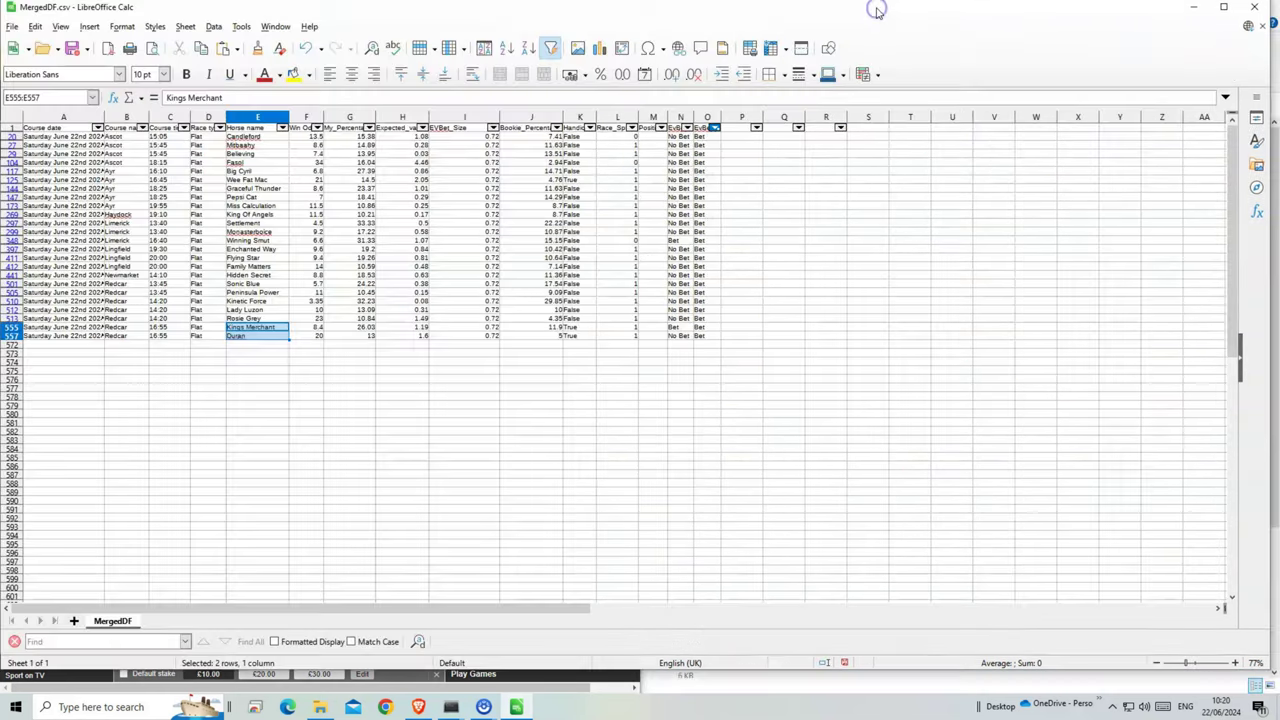
left_click(562, 435)
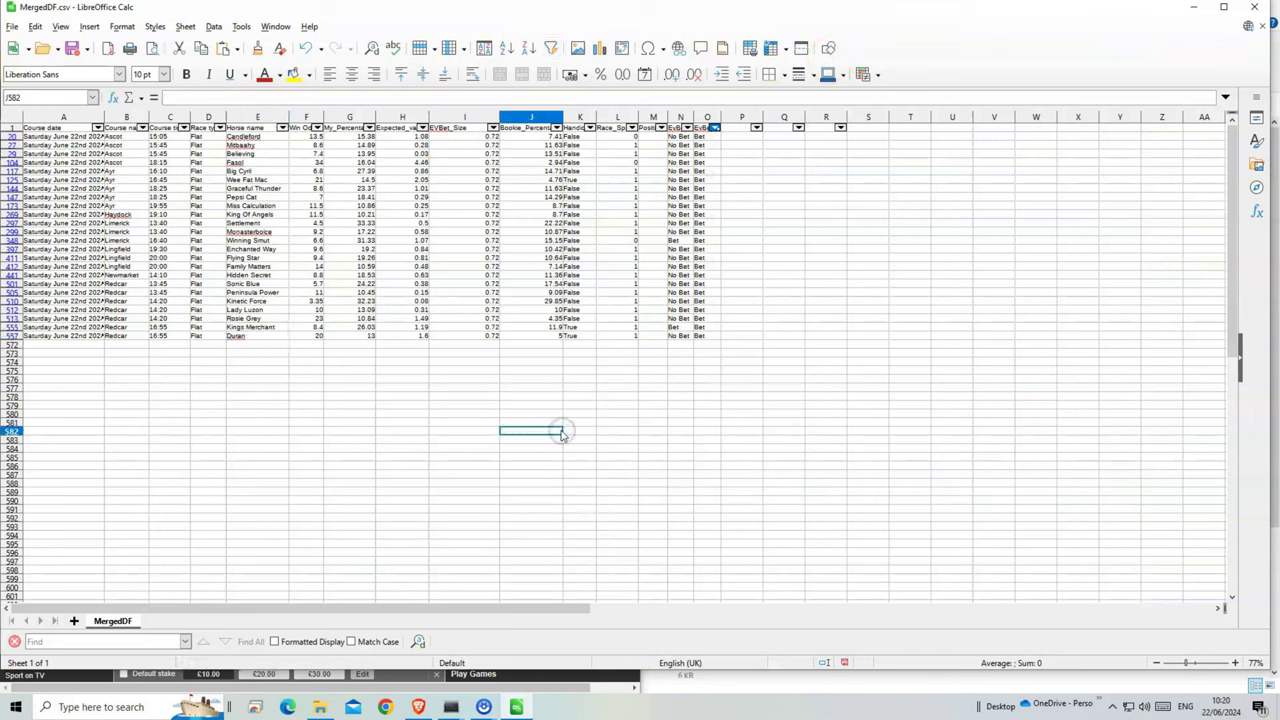